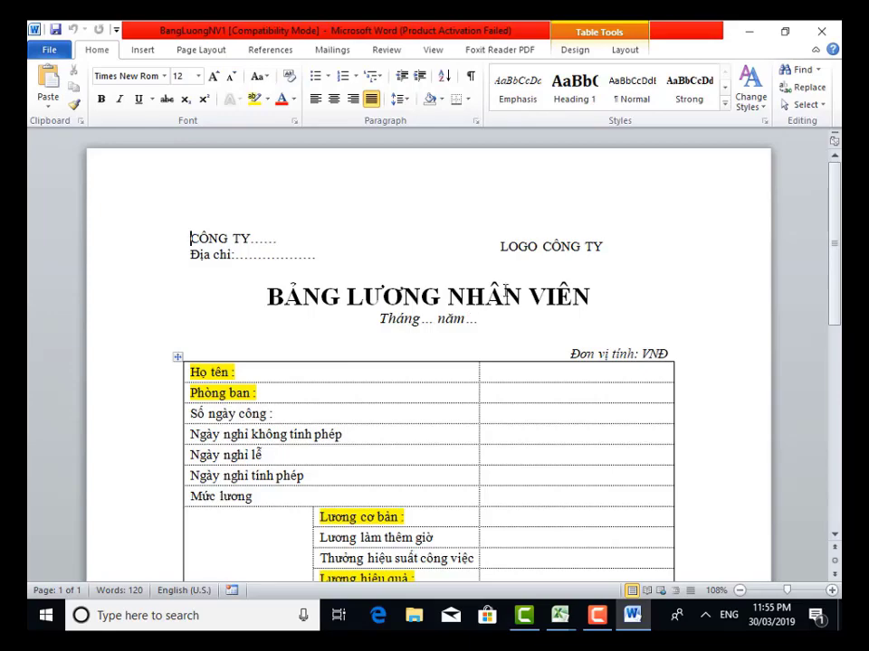
Scroll through the blank BangLuongNV1 salary sheet, then minimize Word to show the desktop.
scroll(569, 246, "down", 3)
scroll(556, 329, "down", 4)
scroll(557, 343, "down", 3)
scroll(556, 344, "up", 5)
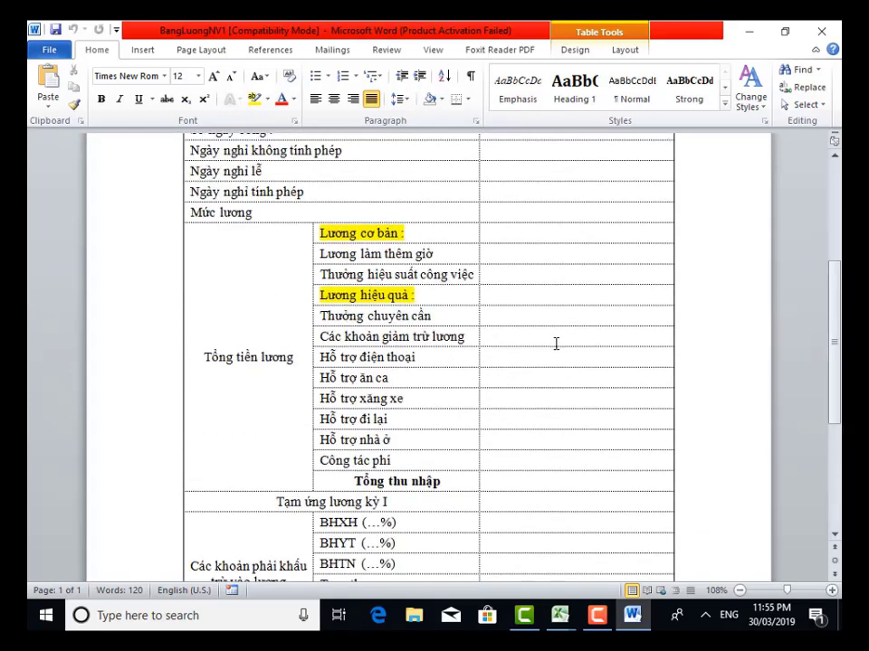
scroll(555, 344, "up", 5)
left_click(750, 33)
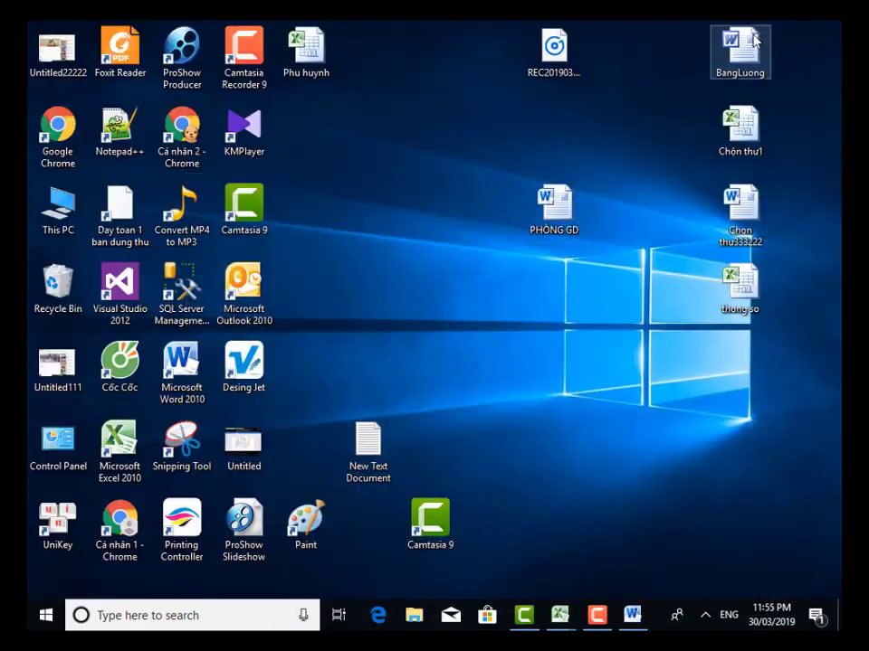
Open the Chọn thu1 workbook, select A1:L11, check the thong so workbook, then minimize Excel.
double_click(729, 140)
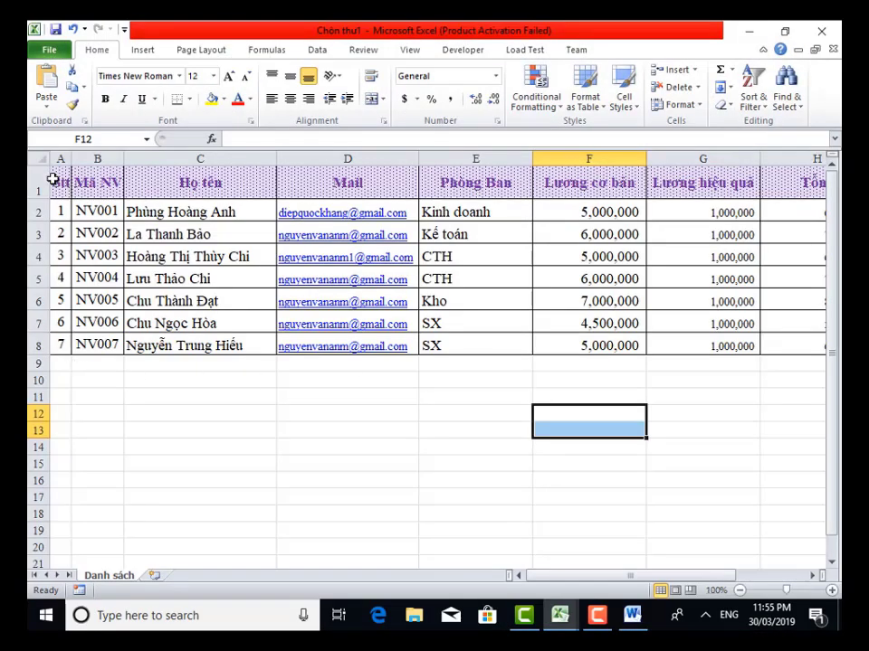
left_click_drag(54, 180, 824, 401)
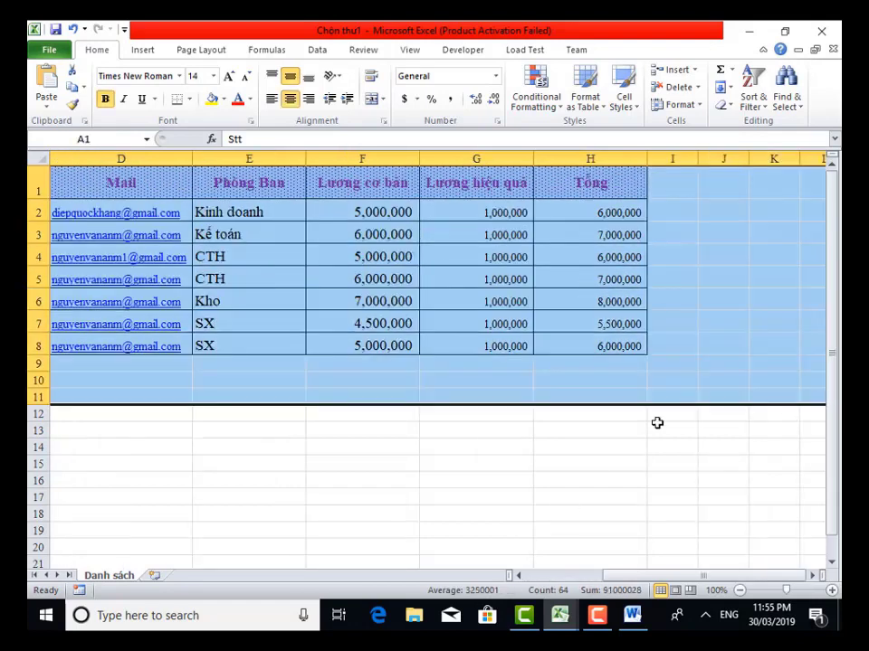
key("ctrl+Tab")
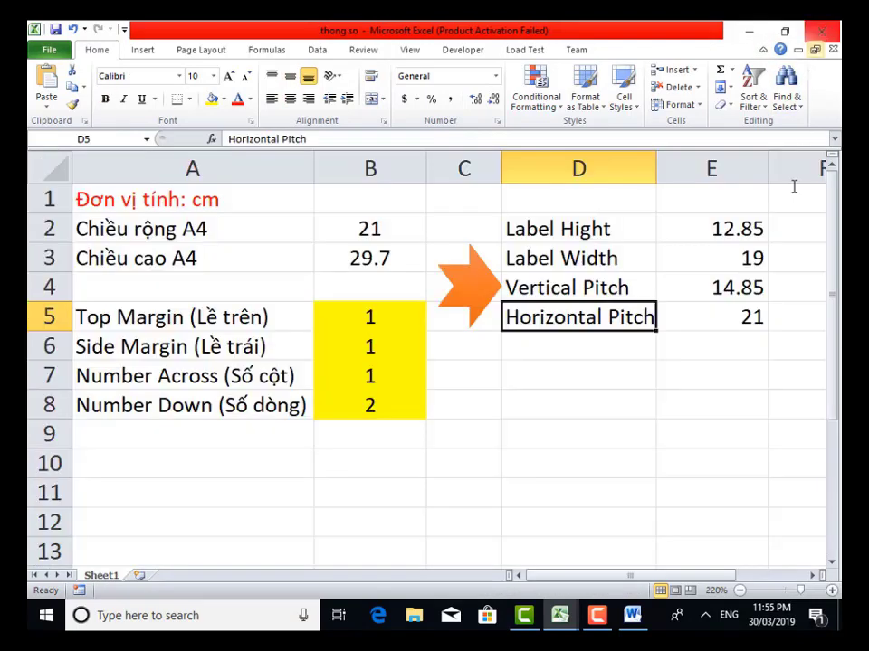
left_click(750, 30)
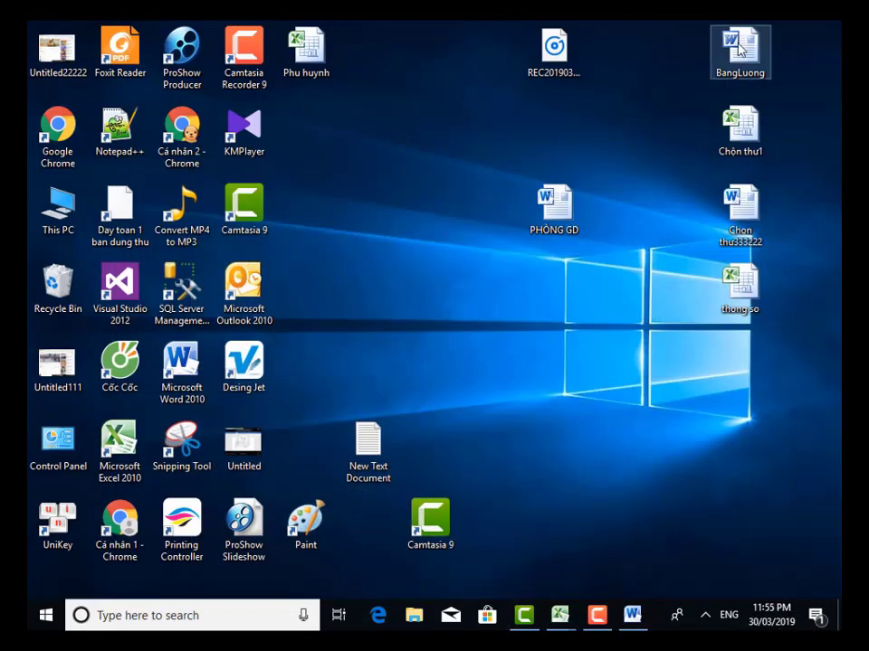
double_click(251, 306)
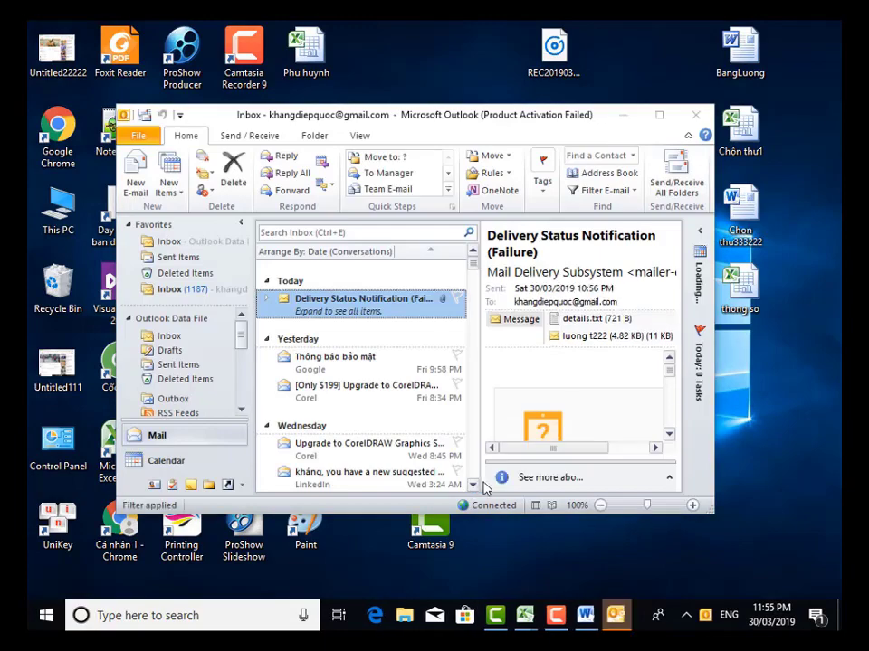
left_click(659, 116)
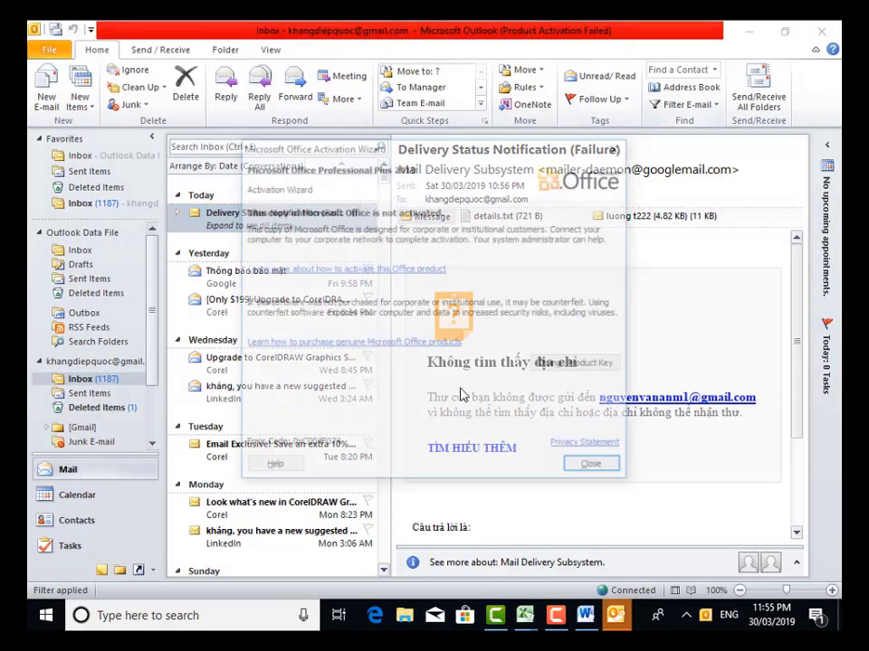
left_click(603, 466)
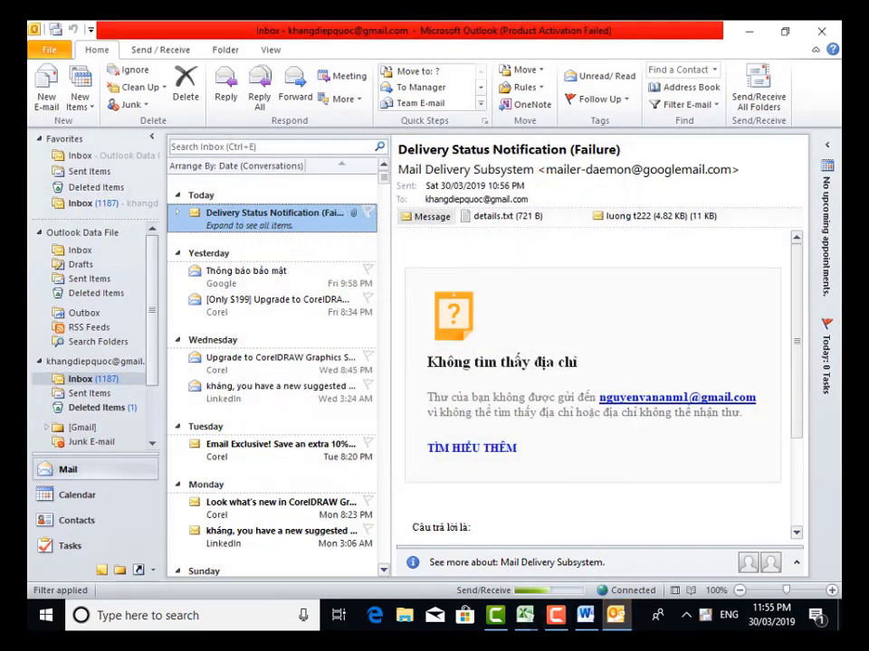
left_click(50, 53)
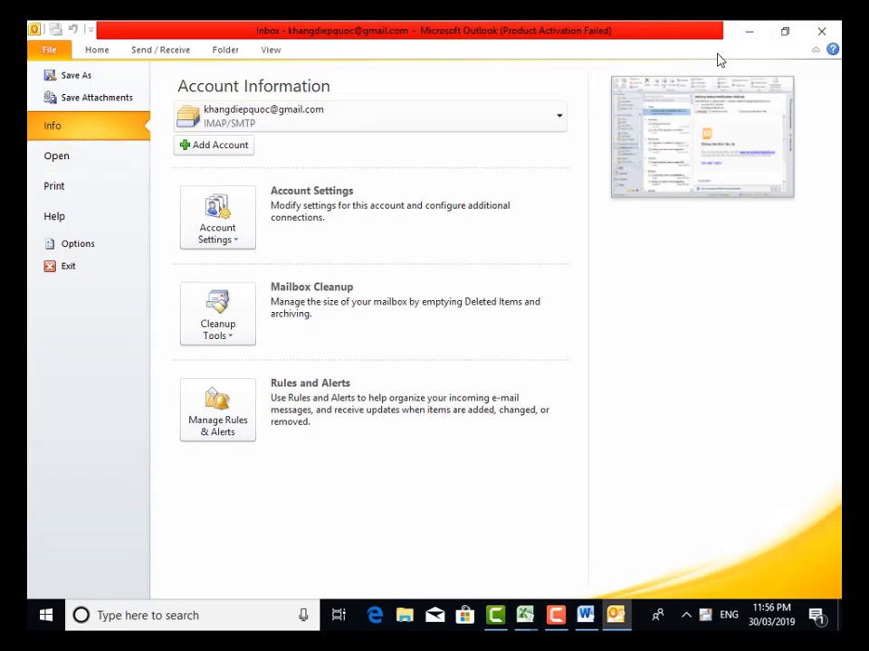
left_click(826, 34)
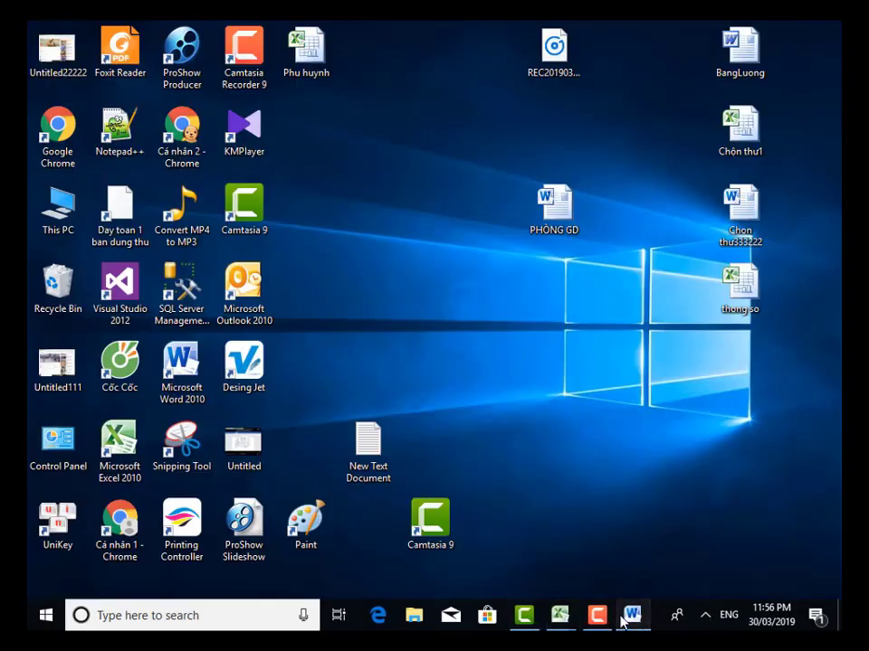
Restore BangLuongNV1 from the taskbar, place the cursor before CÔNG TY, and show Mailings.
left_click(623, 621)
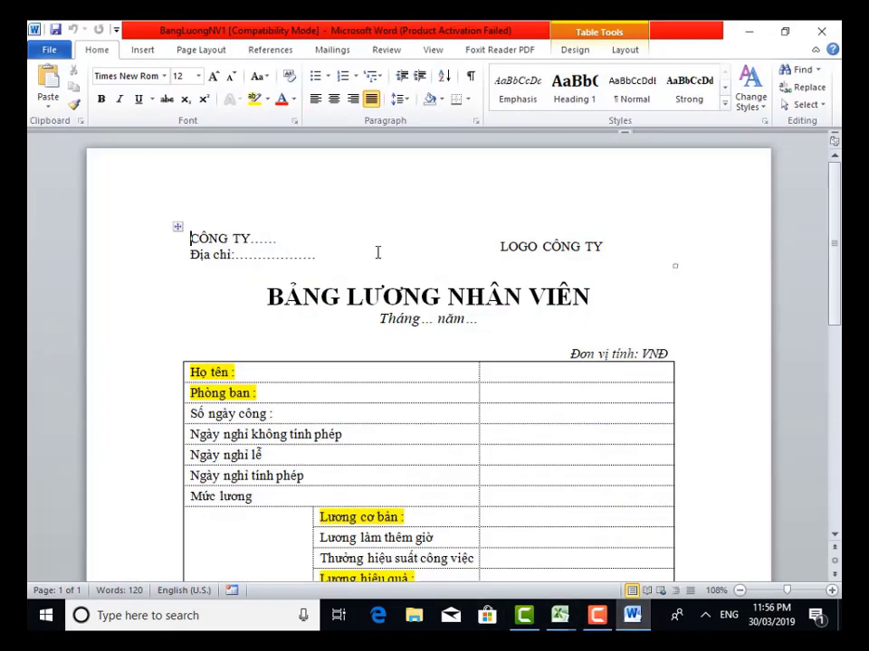
scroll(377, 253, "down", 3)
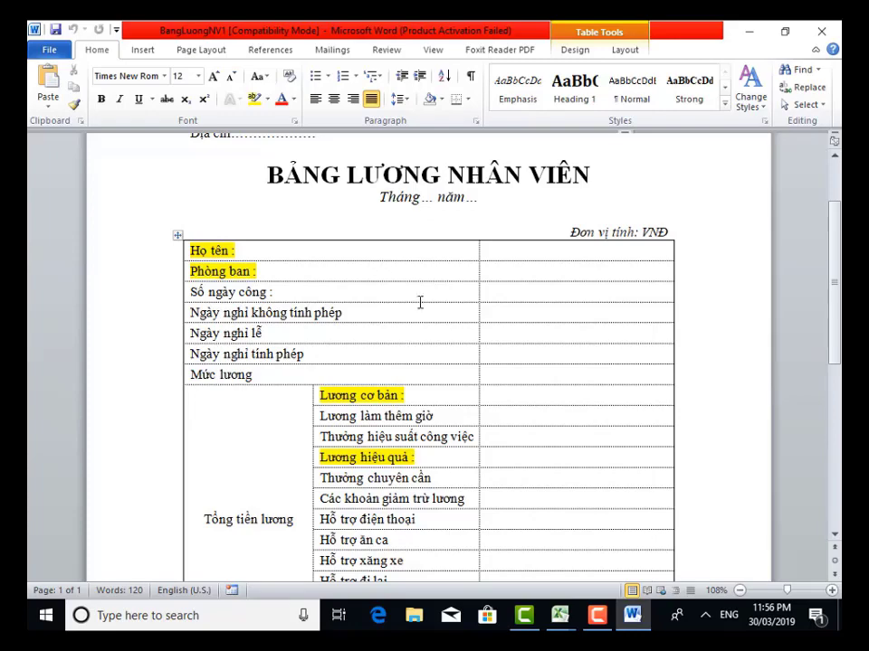
scroll(465, 285, "down", 2)
scroll(466, 285, "down", 4)
scroll(467, 291, "down", 5)
scroll(442, 296, "up", 6)
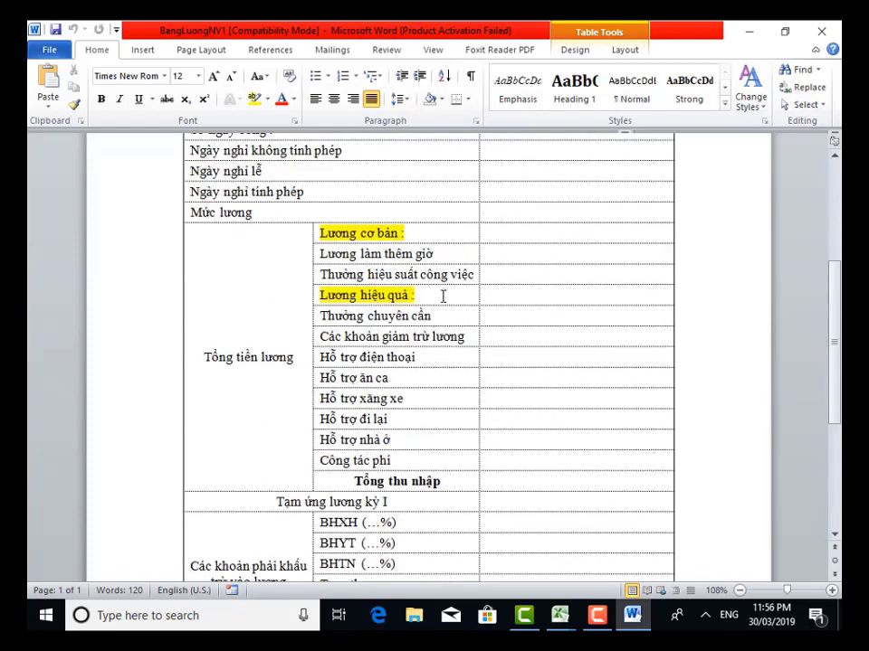
scroll(442, 295, "up", 6)
scroll(441, 297, "down", 1)
scroll(441, 296, "up", 2)
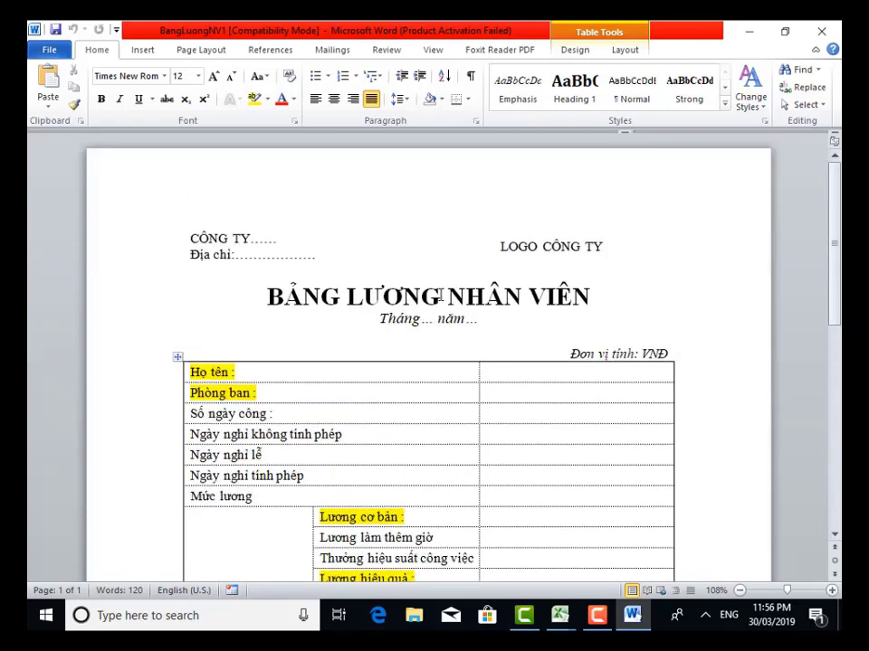
left_click(191, 238)
left_click(332, 50)
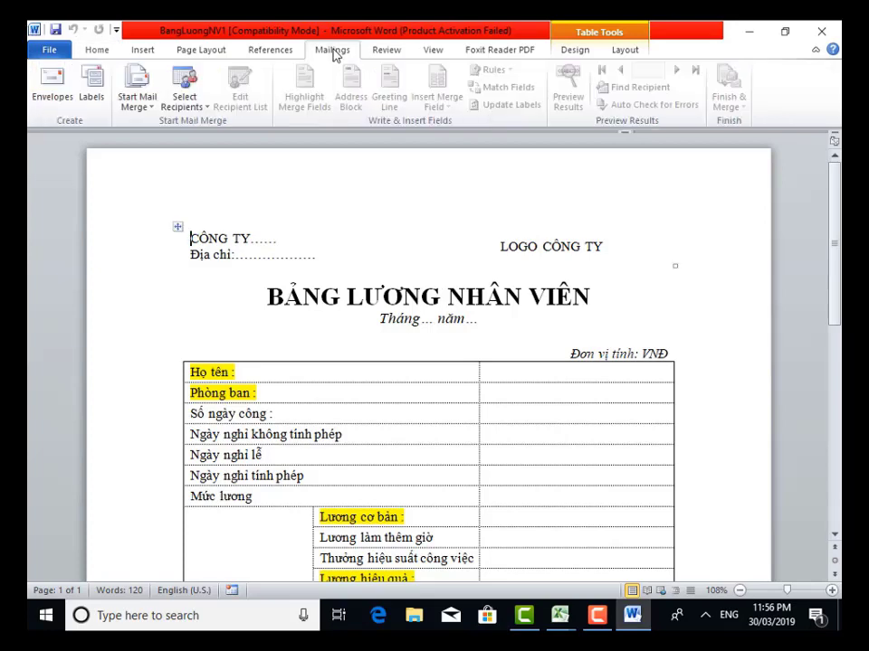
Use the 'Danh sách$' table of the Desktop's Chọn thu1 workbook as the recipient list.
left_click(189, 108)
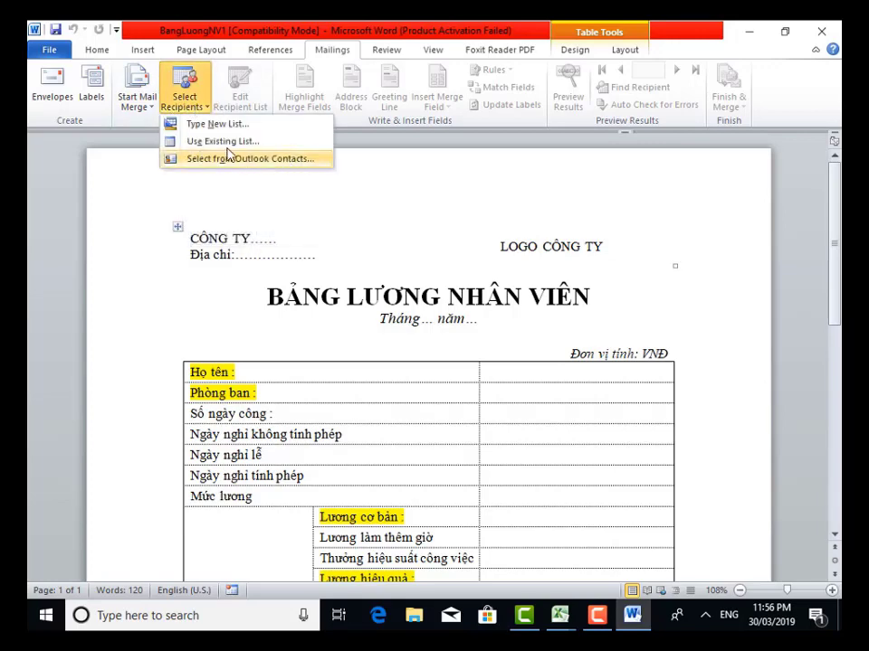
left_click(237, 142)
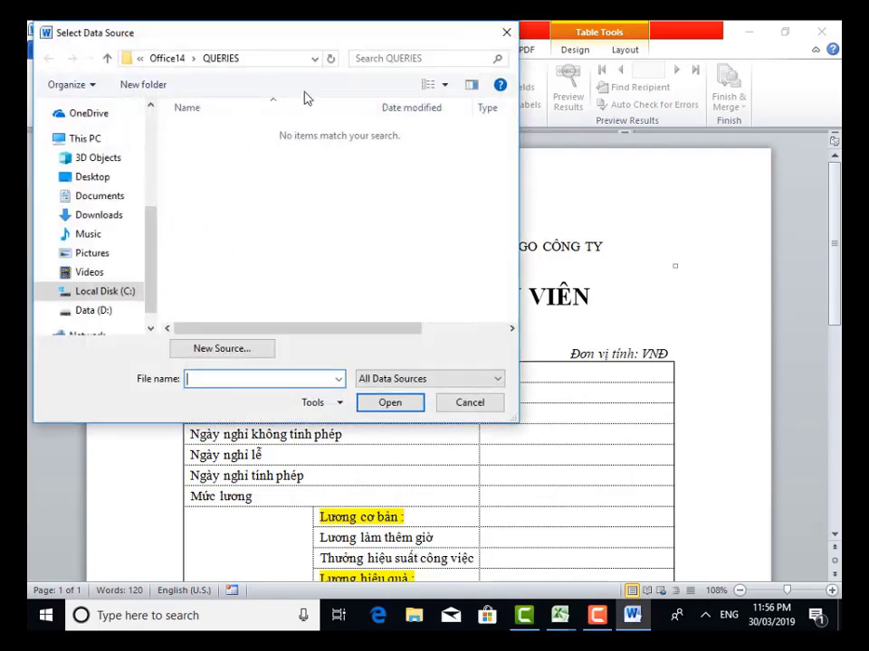
left_click(94, 177)
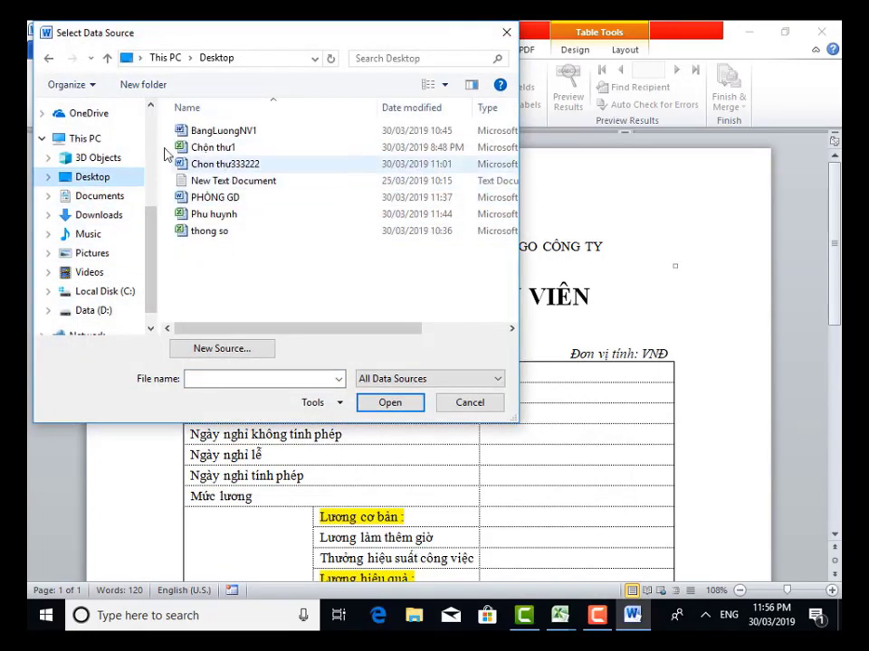
left_click(225, 150)
double_click(226, 151)
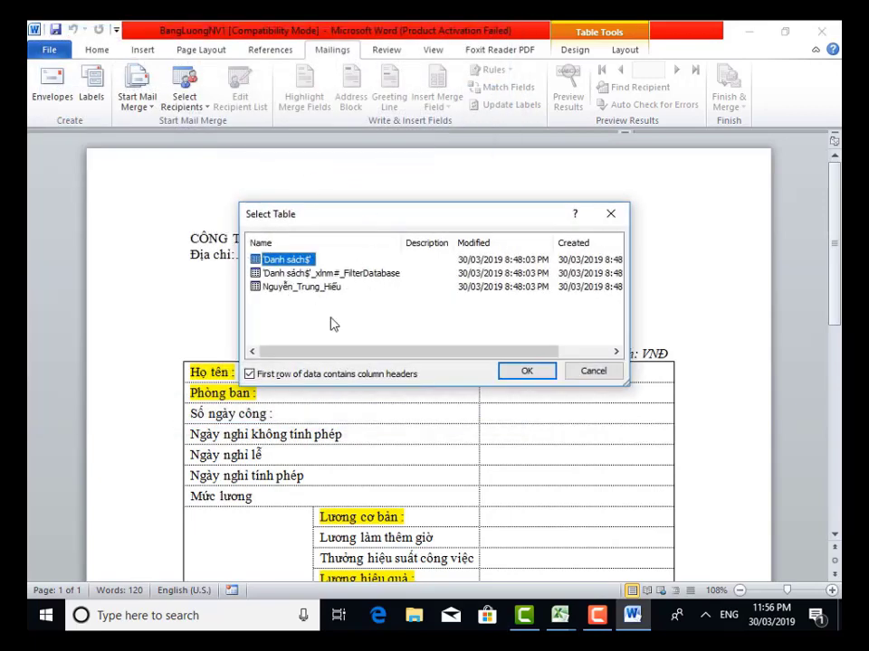
left_click(522, 371)
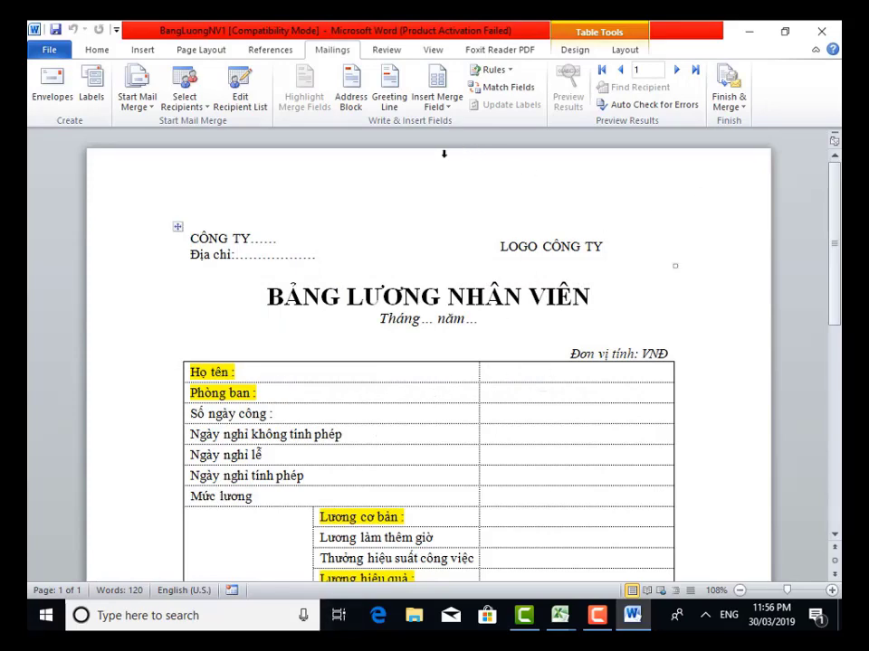
Insert the Họ_tên, Phòng_Ban and Lương_cơ_bản merge fields into their table rows.
left_click(443, 110)
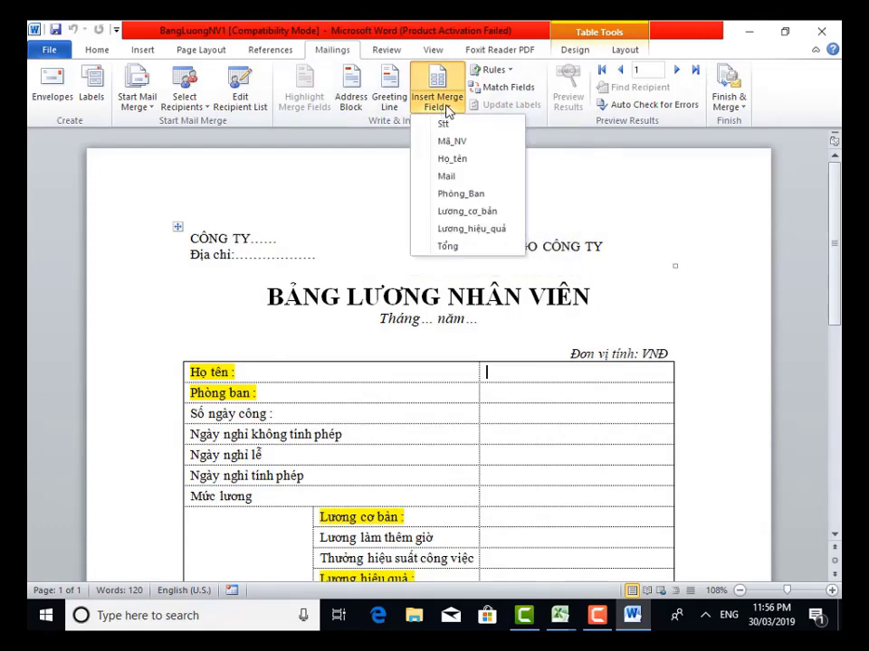
left_click(454, 160)
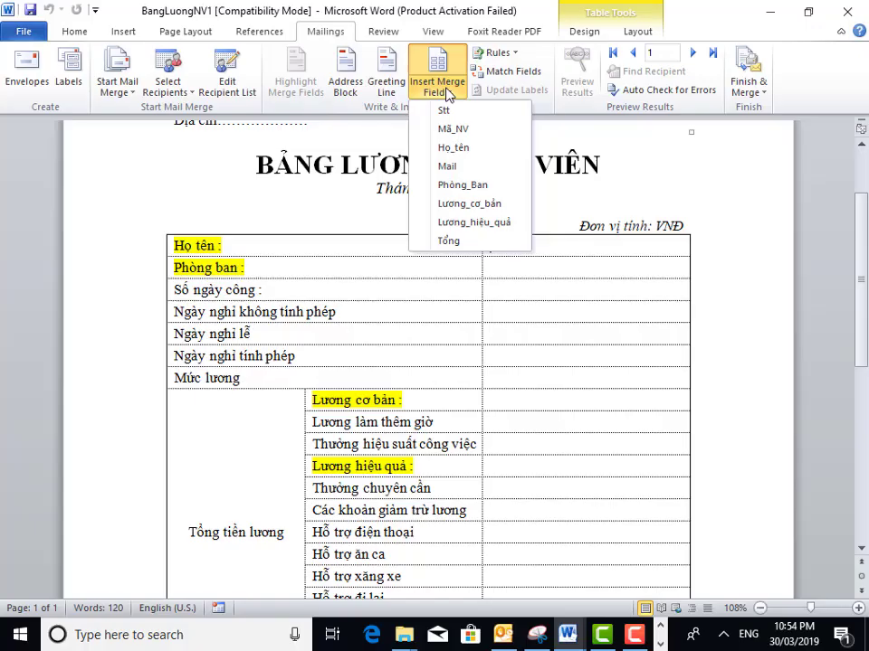
left_click(468, 152)
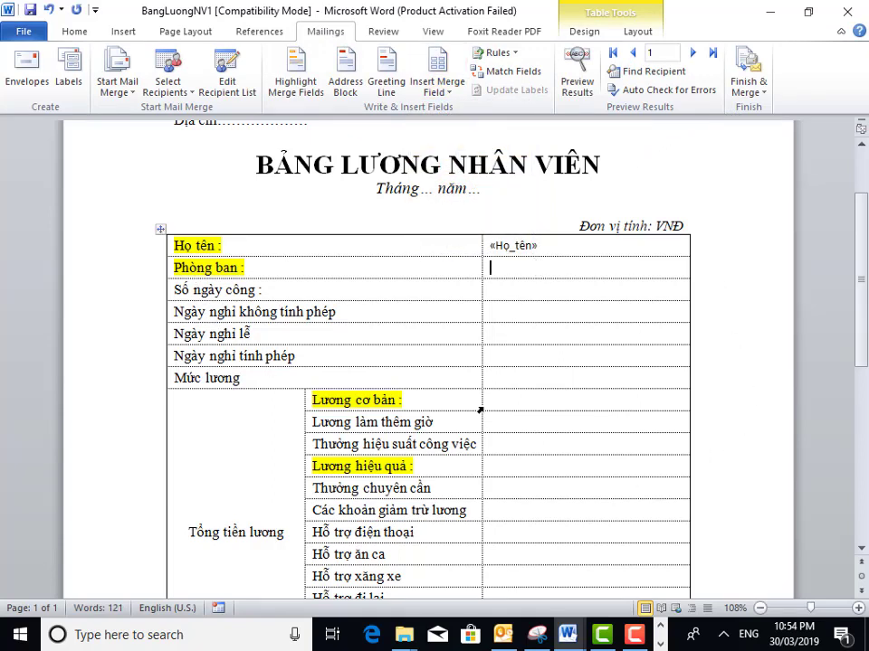
left_click(442, 83)
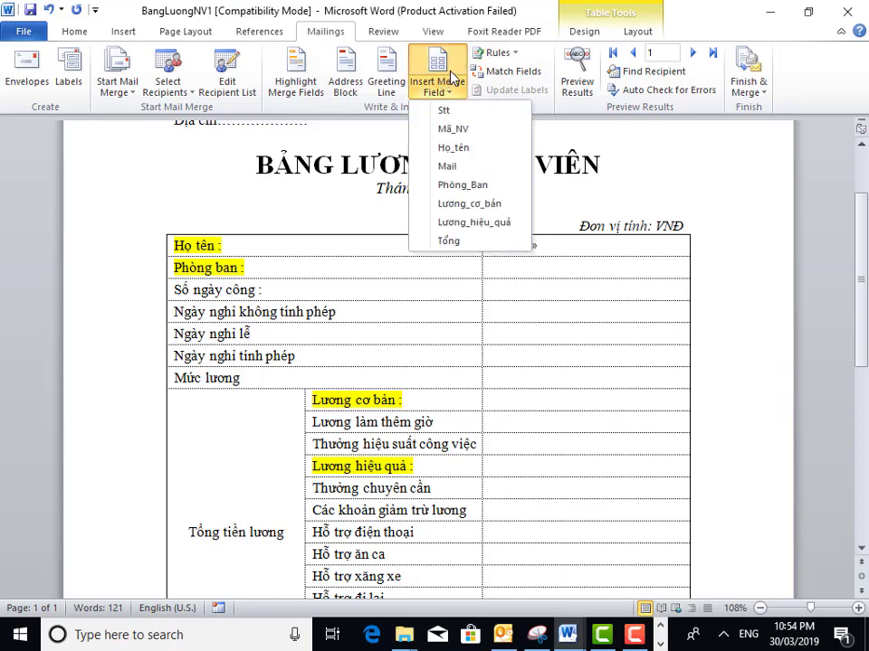
left_click(486, 188)
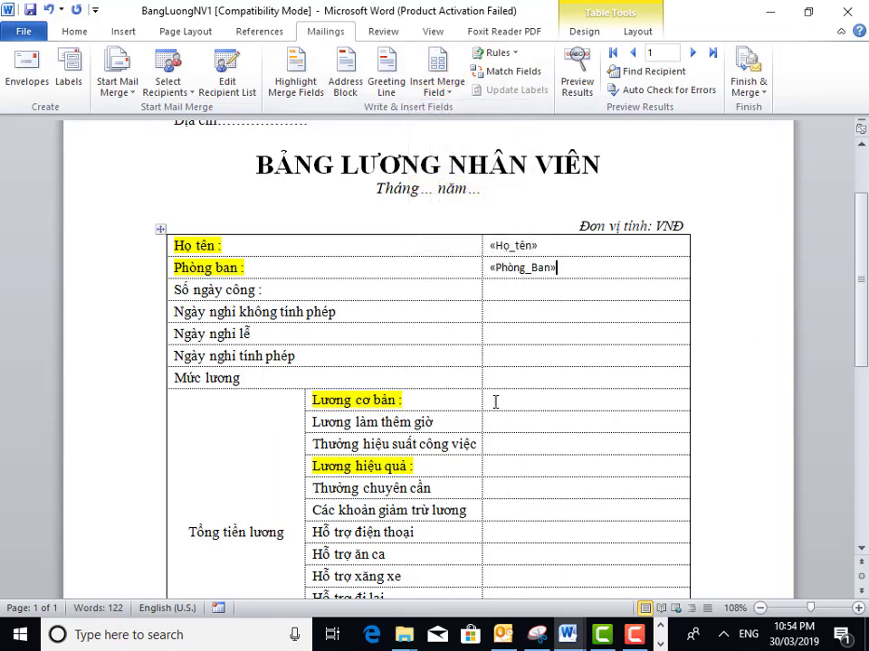
left_click(433, 65)
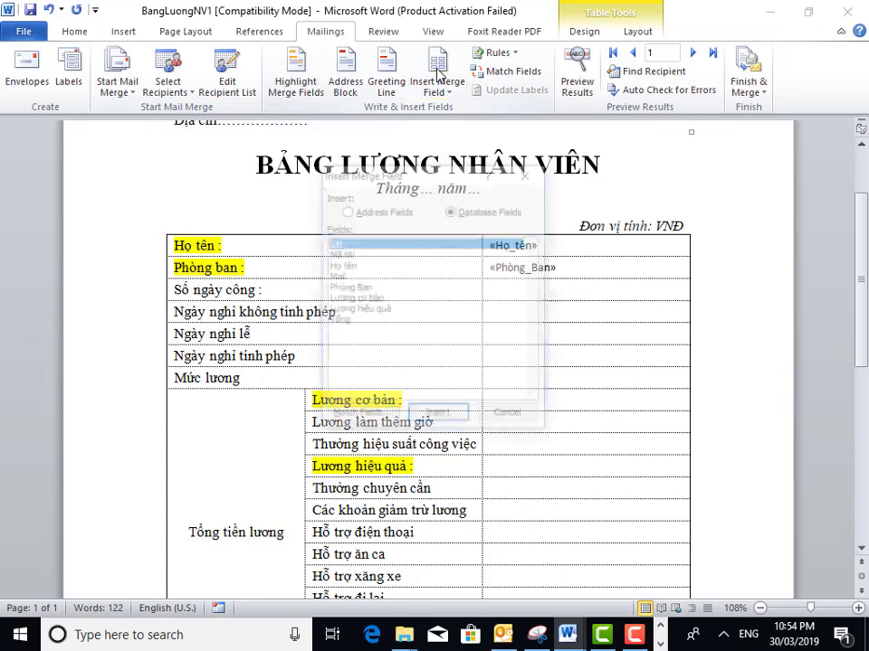
left_click(354, 298)
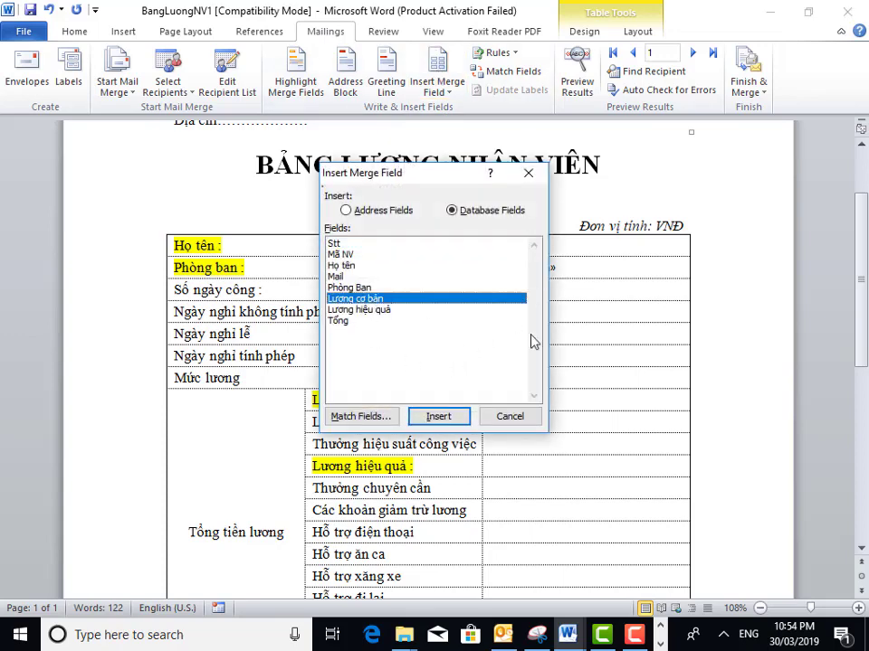
left_click(438, 417)
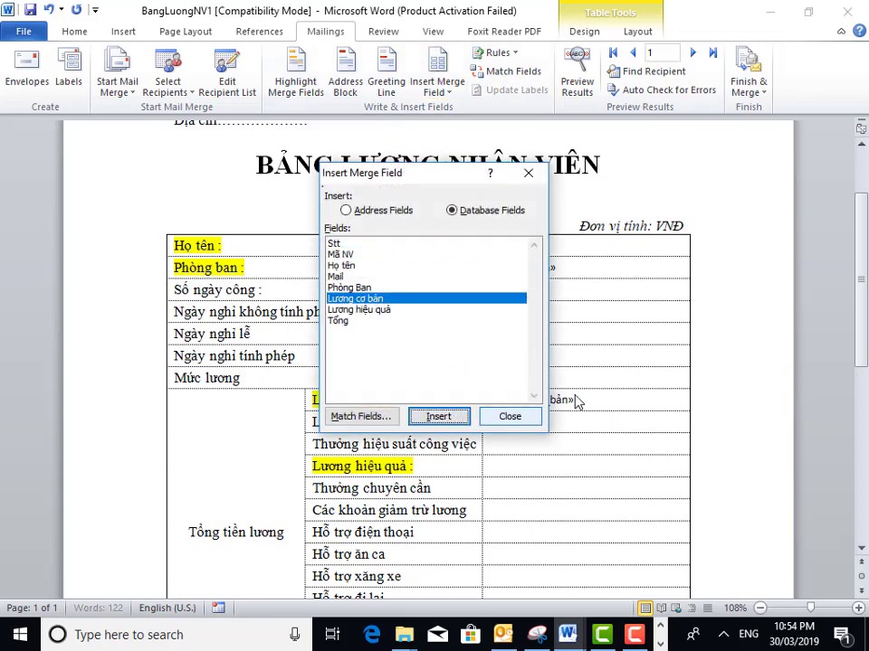
left_click(508, 417)
Insert the Lương_hiệu_quả and Tổng merge fields into their value cells.
scroll(589, 431, "down", 2)
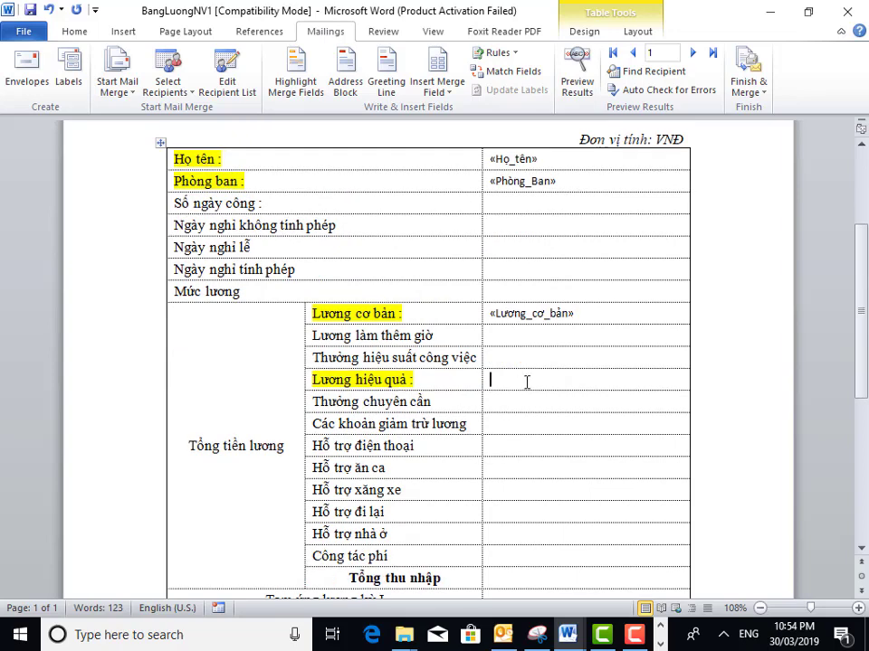
left_click(435, 64)
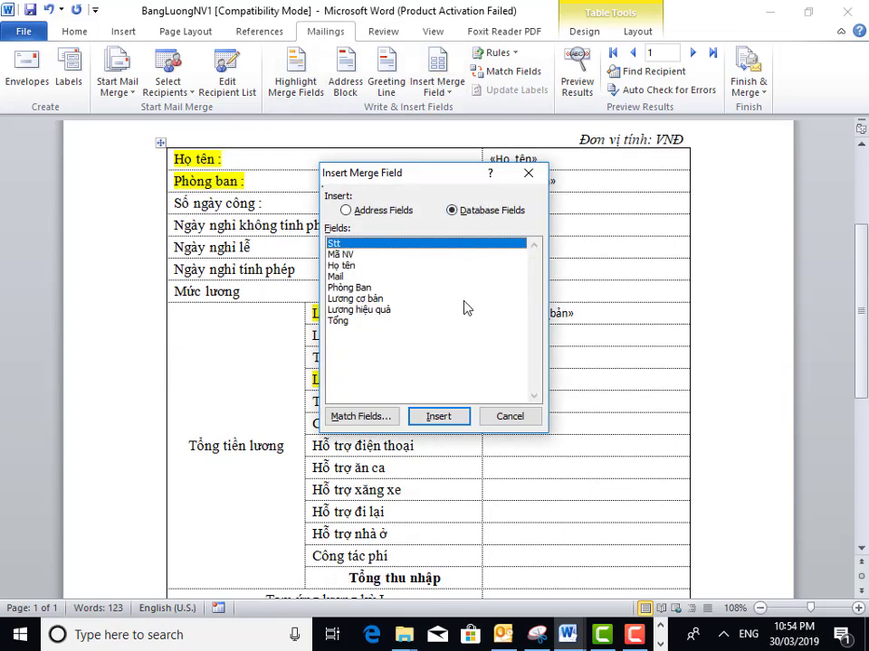
left_click(387, 321)
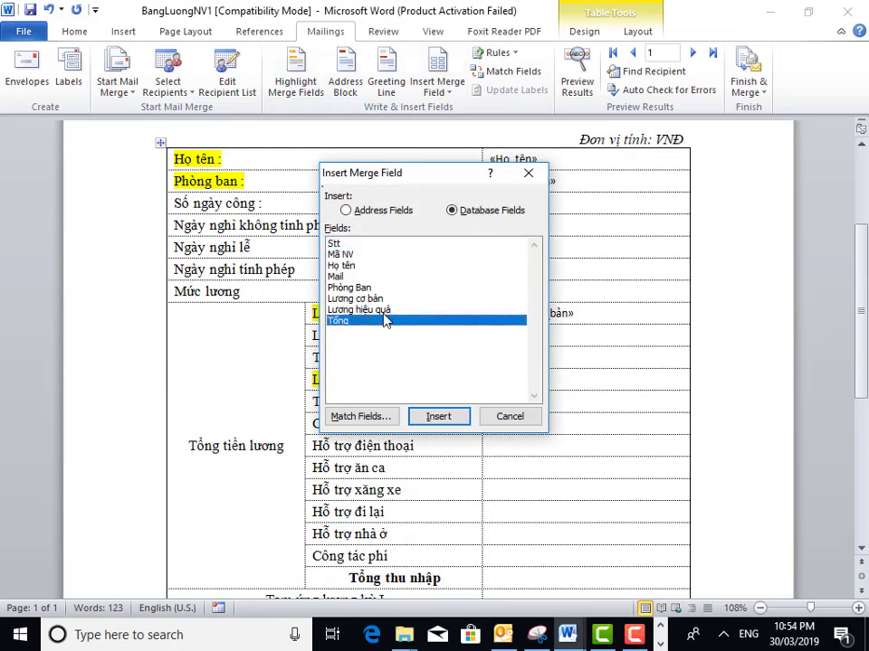
left_click(380, 310)
left_click(448, 416)
left_click(514, 418)
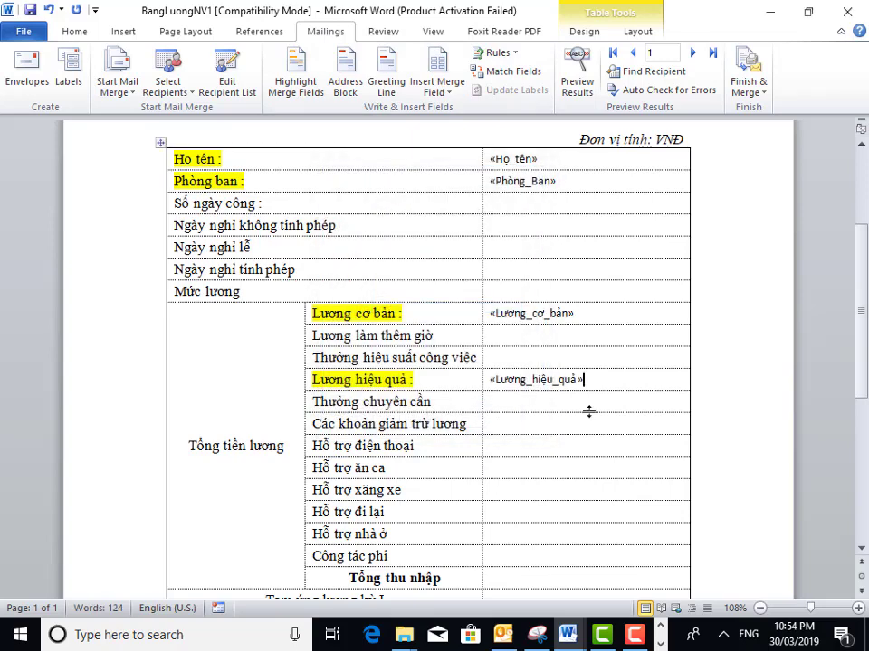
scroll(589, 412, "down", 5)
scroll(609, 381, "down", 3)
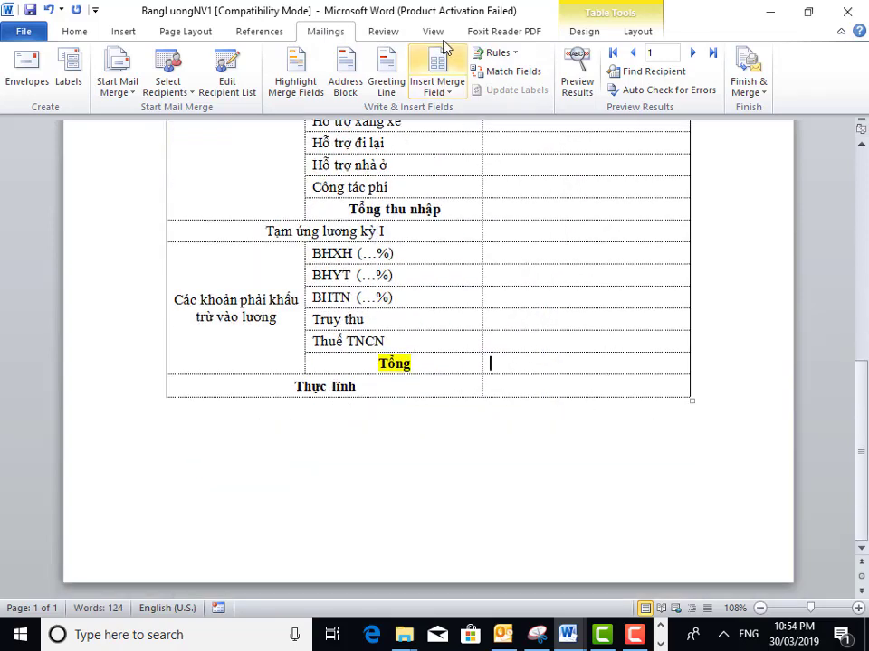
left_click(437, 89)
left_click(465, 243)
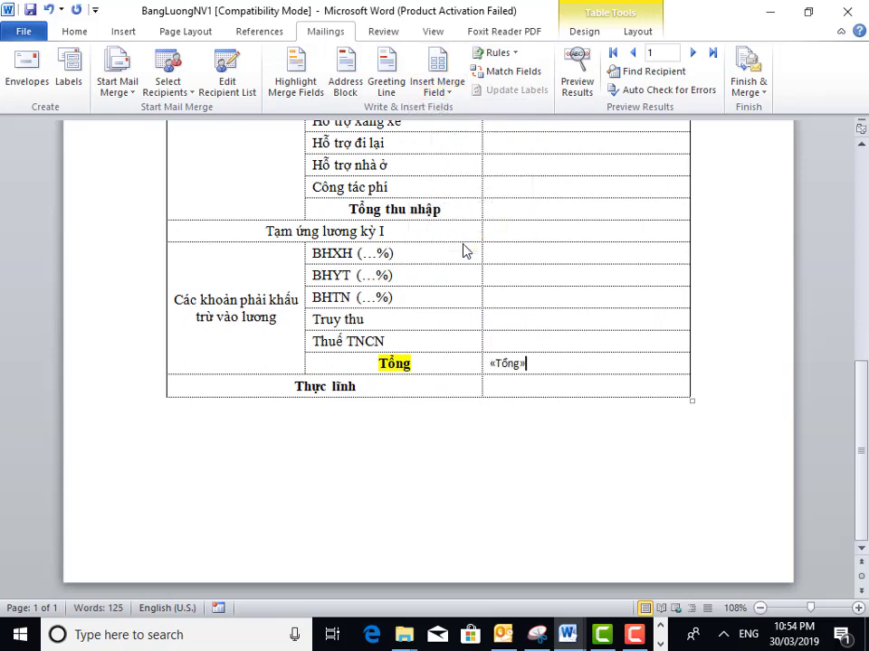
scroll(659, 227, "up", 5)
scroll(660, 227, "up", 3)
scroll(659, 227, "up", 3)
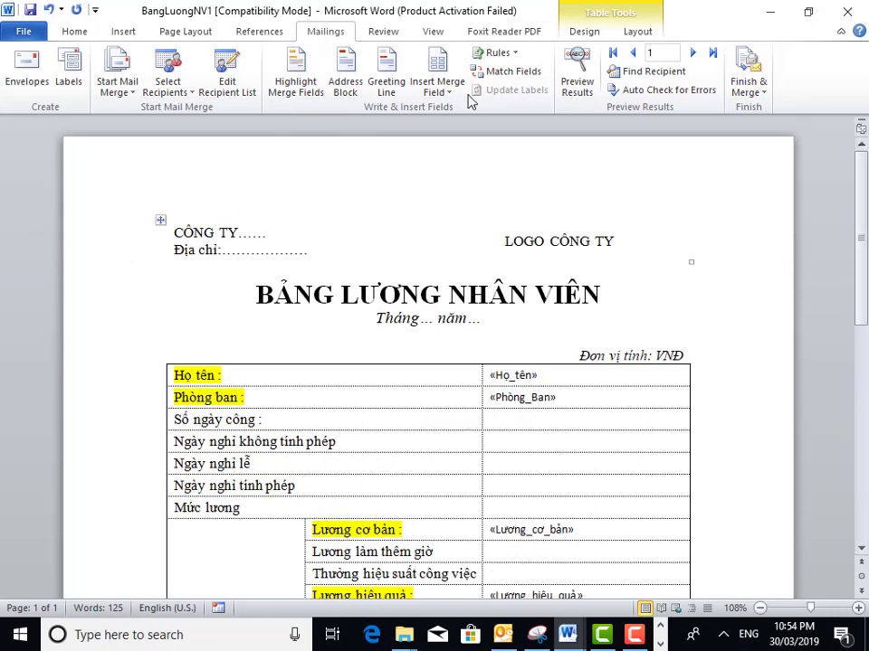
Preview the merged results and step through several employee records, returning to record 1.
left_click(579, 81)
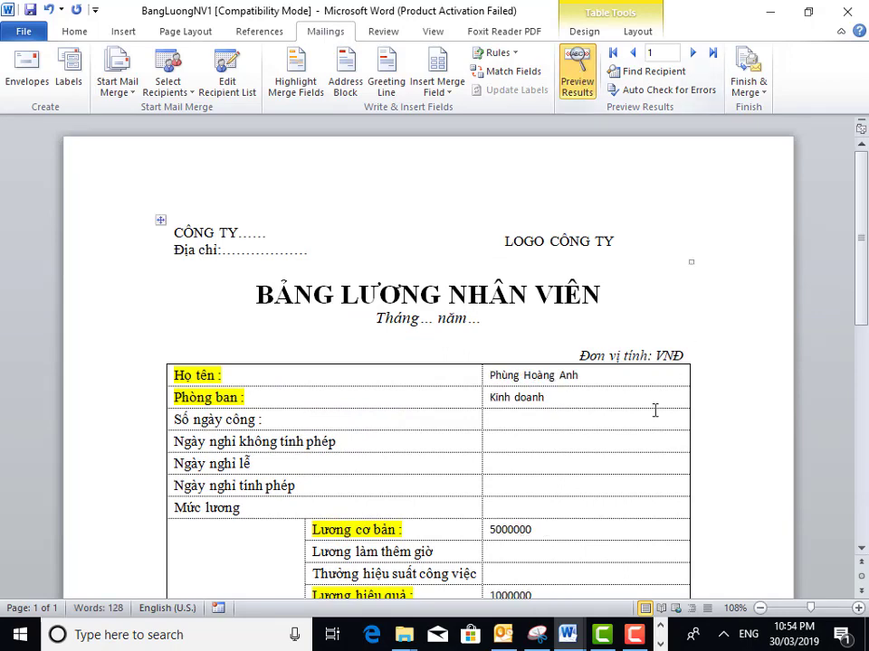
scroll(613, 381, "down", 3)
scroll(628, 188, "up", 3)
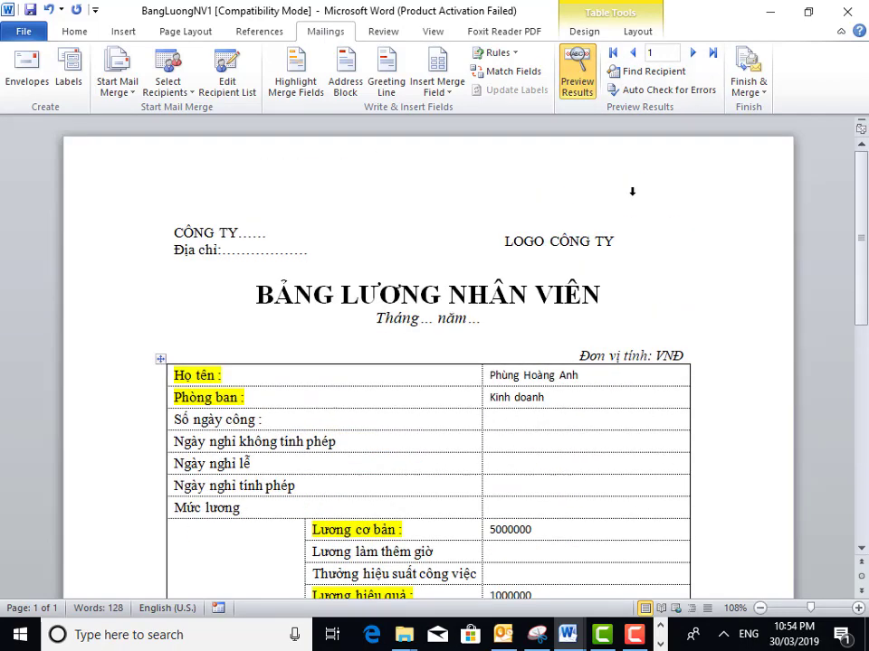
left_click(693, 52)
left_click(693, 52)
left_click(693, 52)
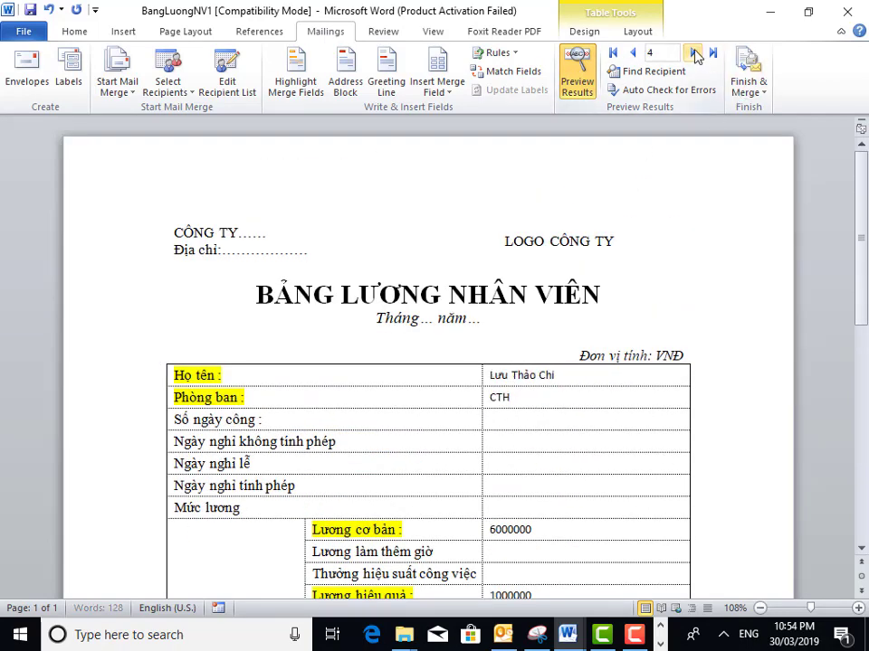
left_click(635, 54)
left_click(635, 54)
left_click(636, 55)
left_click(383, 31)
Check record 1's values in the table: Kinh doanh, 5000000, 1000000, total 6000000.
scroll(450, 204, "down", 5)
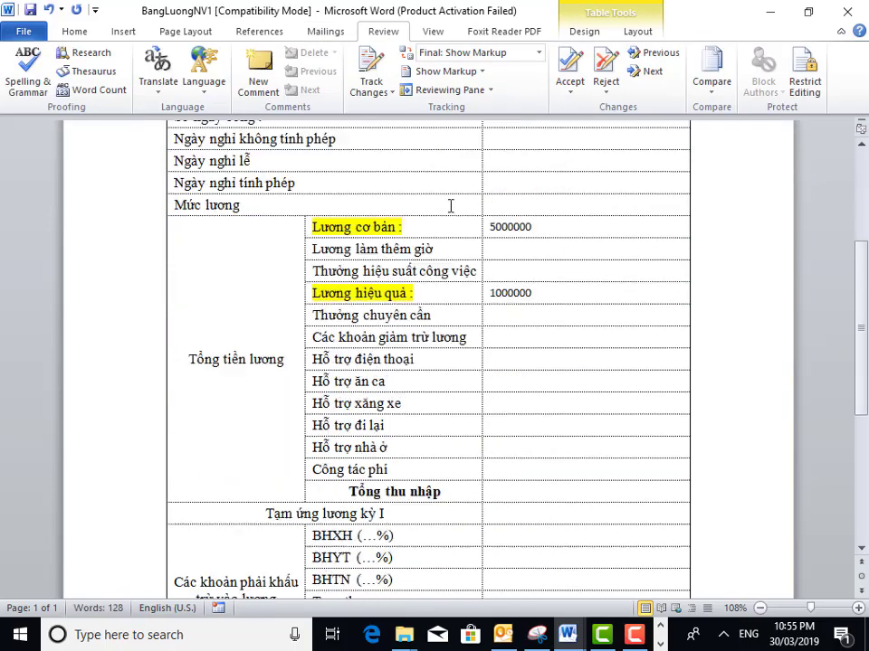
scroll(459, 205, "down", 5)
scroll(461, 196, "up", 3)
scroll(485, 194, "up", 3)
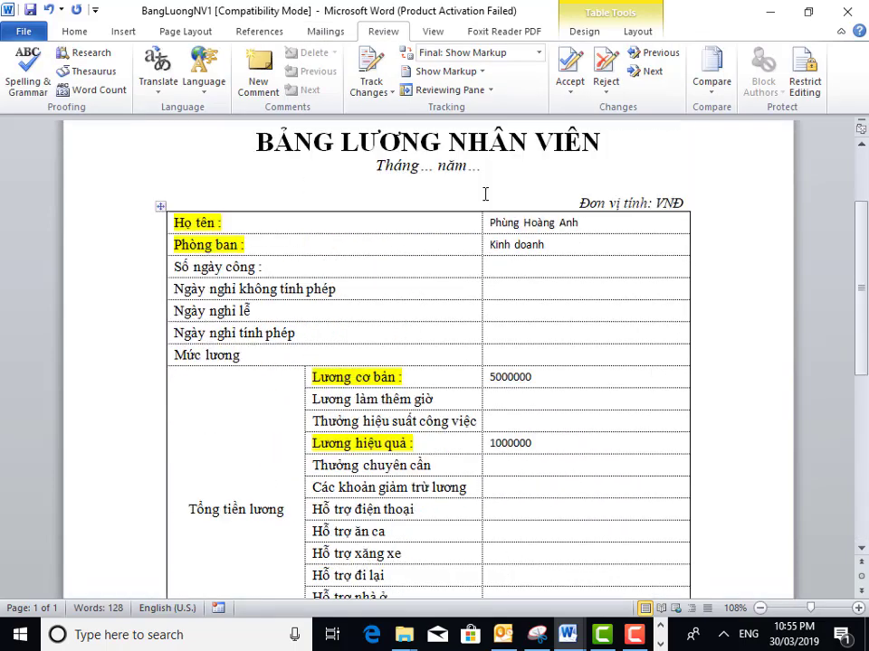
scroll(481, 188, "up", 3)
scroll(501, 194, "down", 6)
scroll(539, 195, "down", 4)
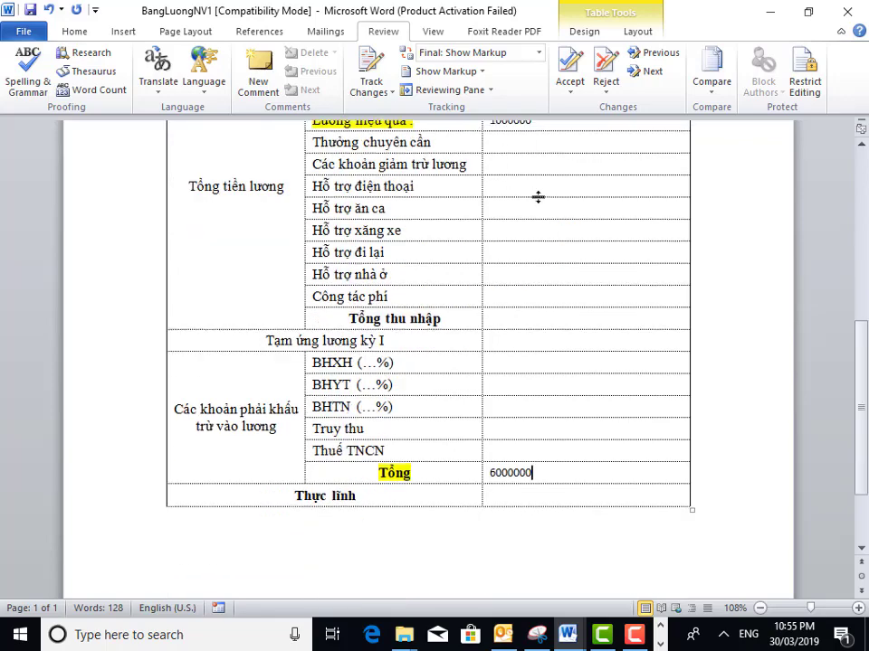
scroll(540, 203, "up", 4)
scroll(540, 203, "up", 5)
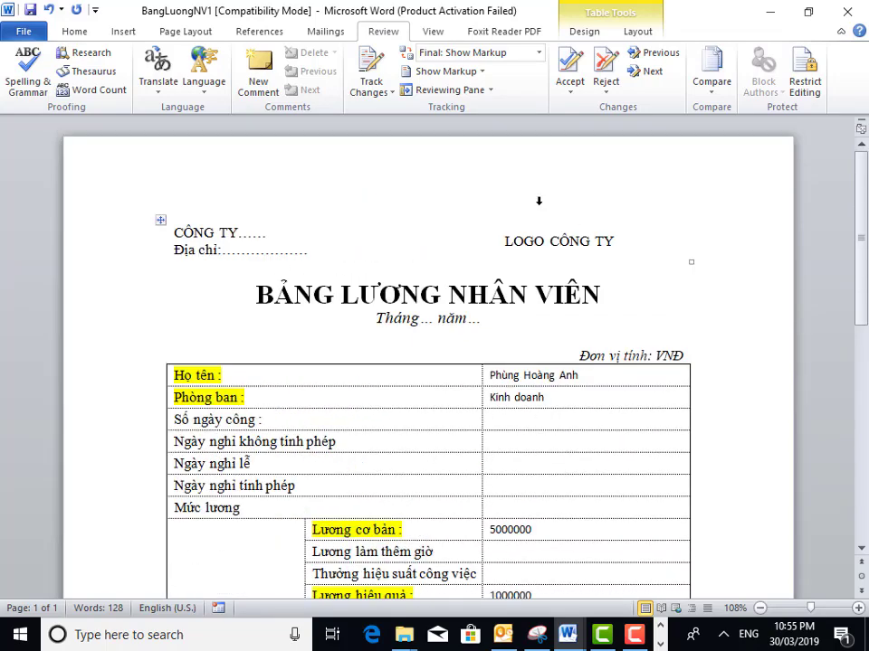
scroll(541, 203, "down", 9)
scroll(541, 205, "up", 4)
scroll(541, 204, "up", 5)
left_click(323, 35)
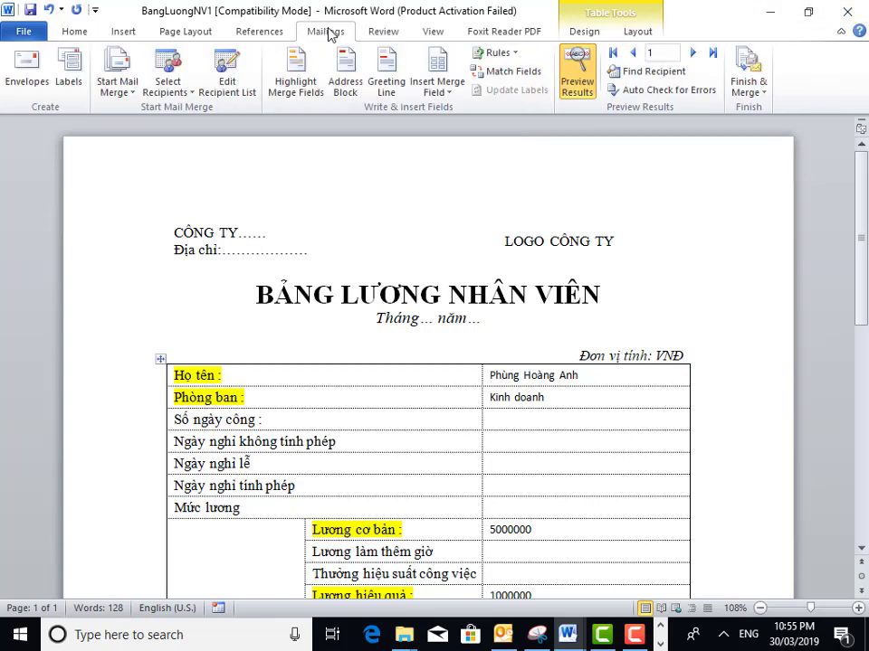
Merge to e-mail with the Mail column as recipient and subject 'luong t222' in HTML format.
left_click(749, 86)
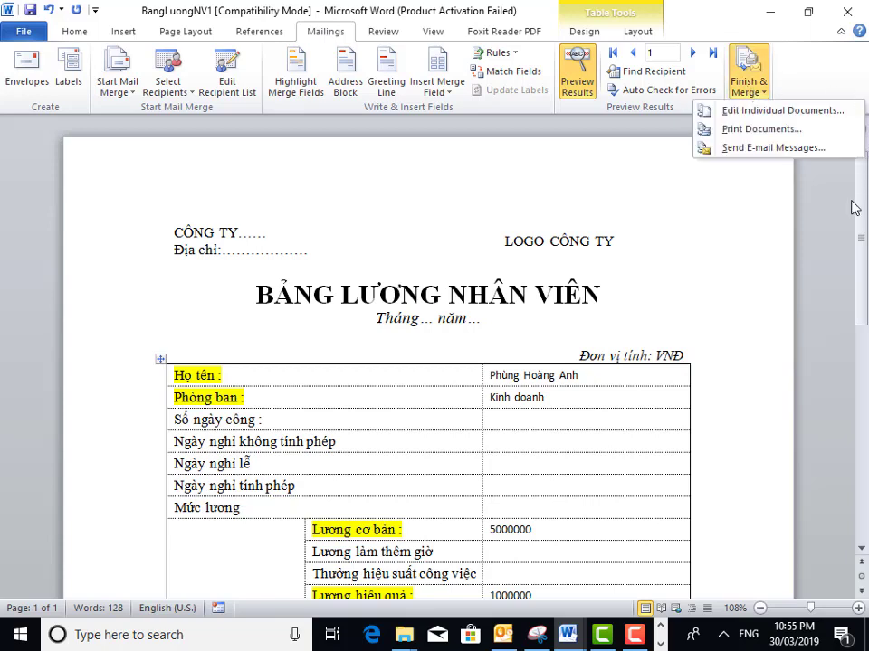
left_click(793, 154)
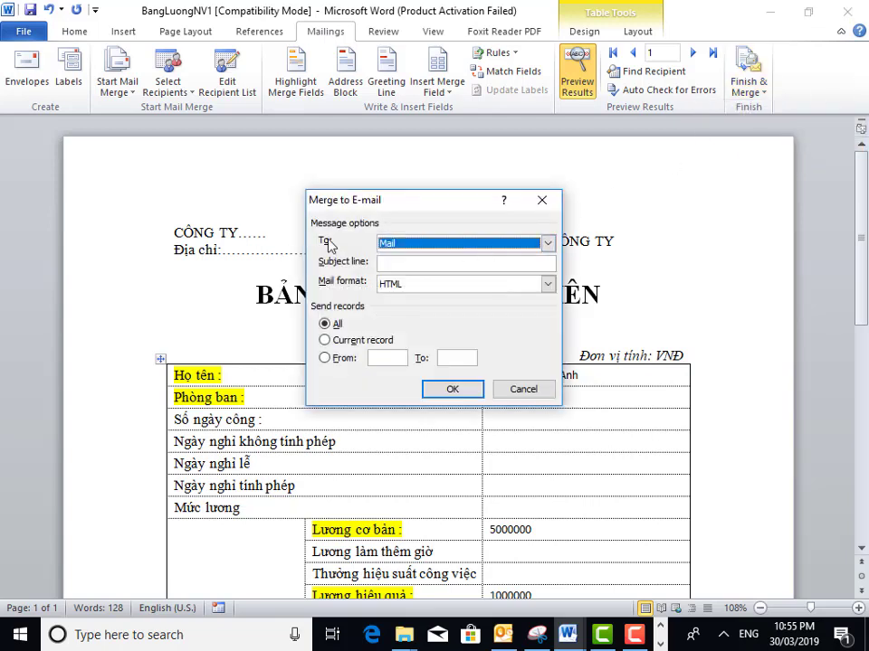
left_click(548, 244)
left_click(547, 244)
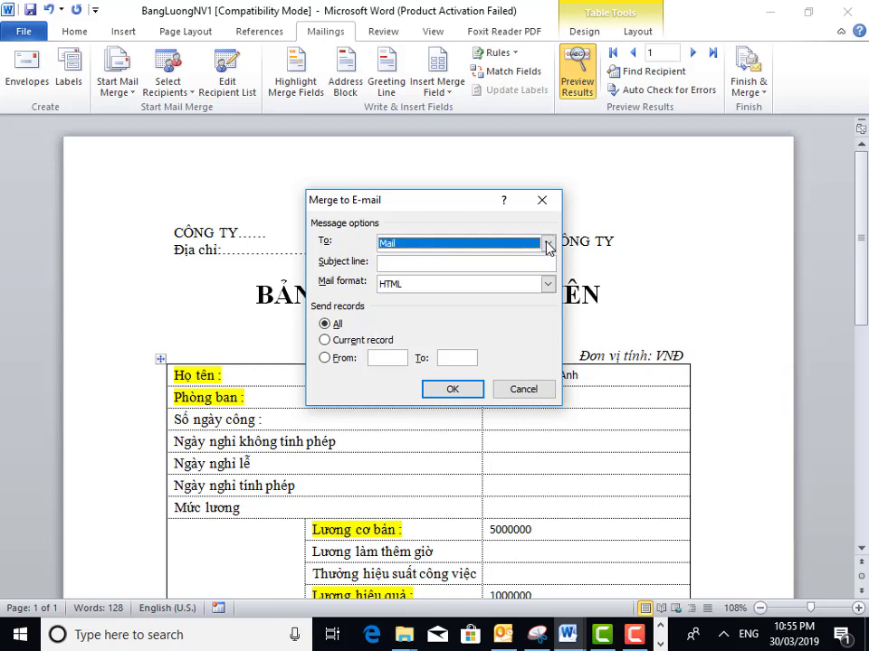
left_click(453, 263)
type("luong t222")
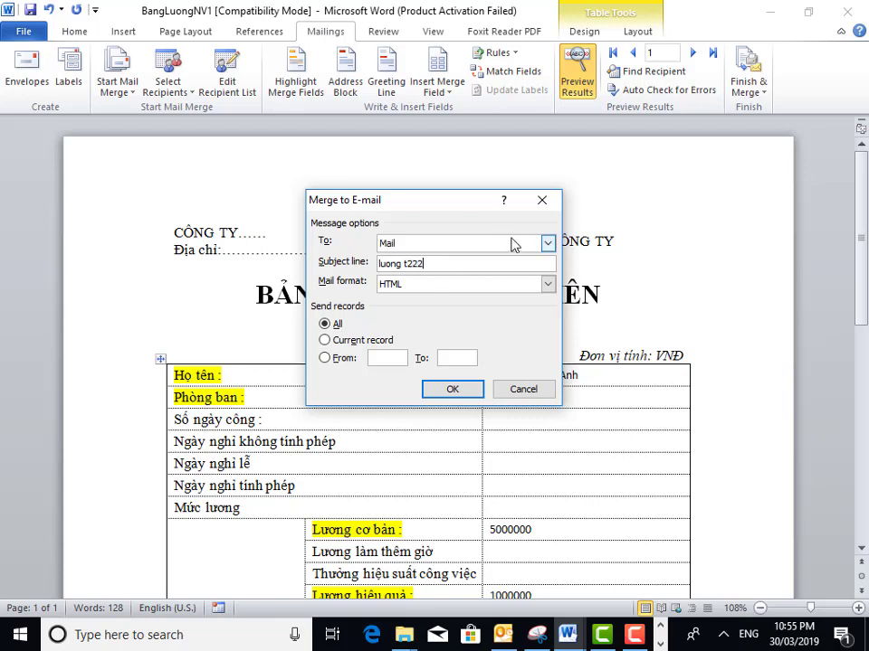
left_click(444, 398)
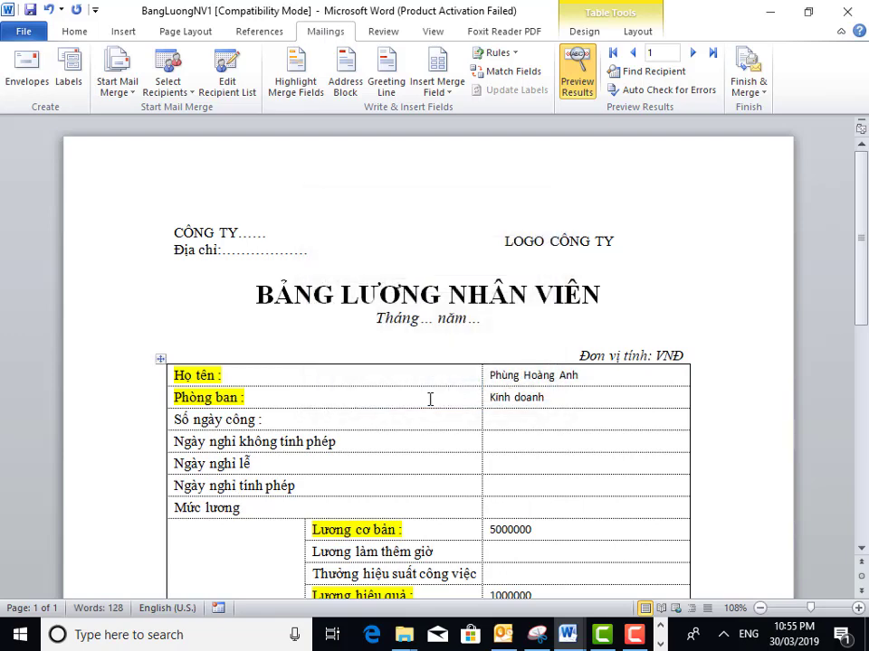
Launch Outlook 2010 and send the queued merge e-mails until the Outbox empties.
left_click(771, 17)
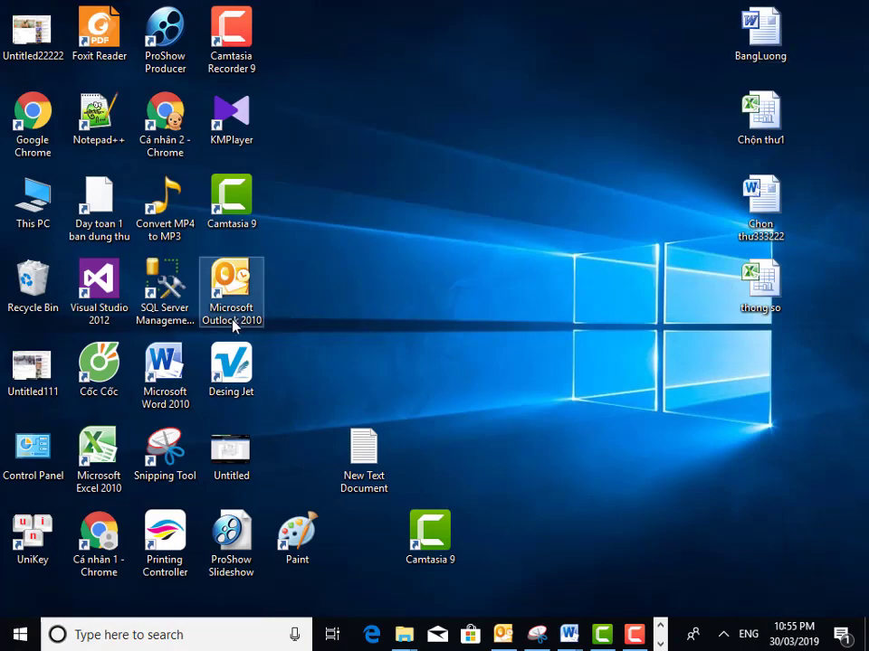
double_click(244, 307)
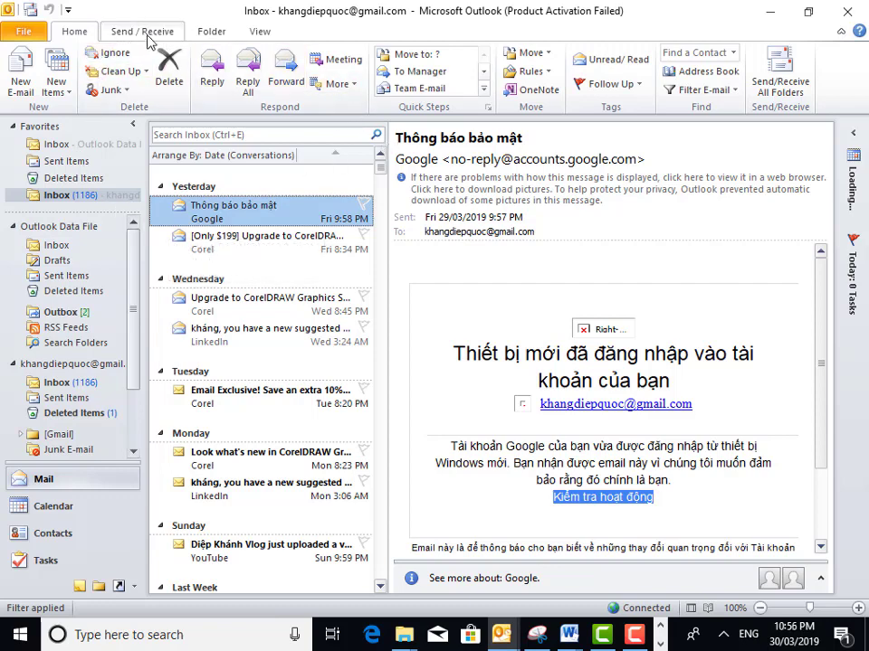
left_click(118, 30)
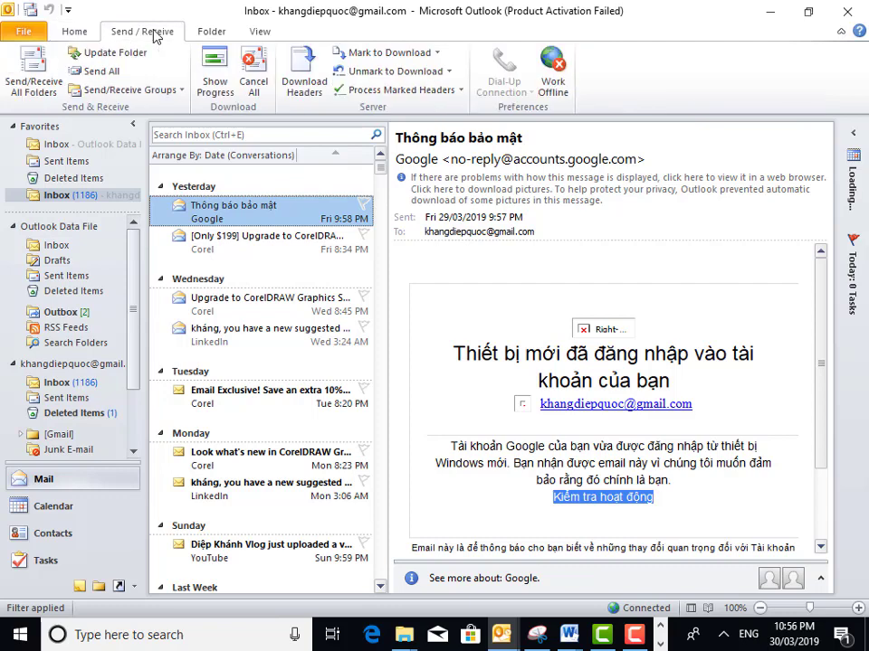
left_click(223, 87)
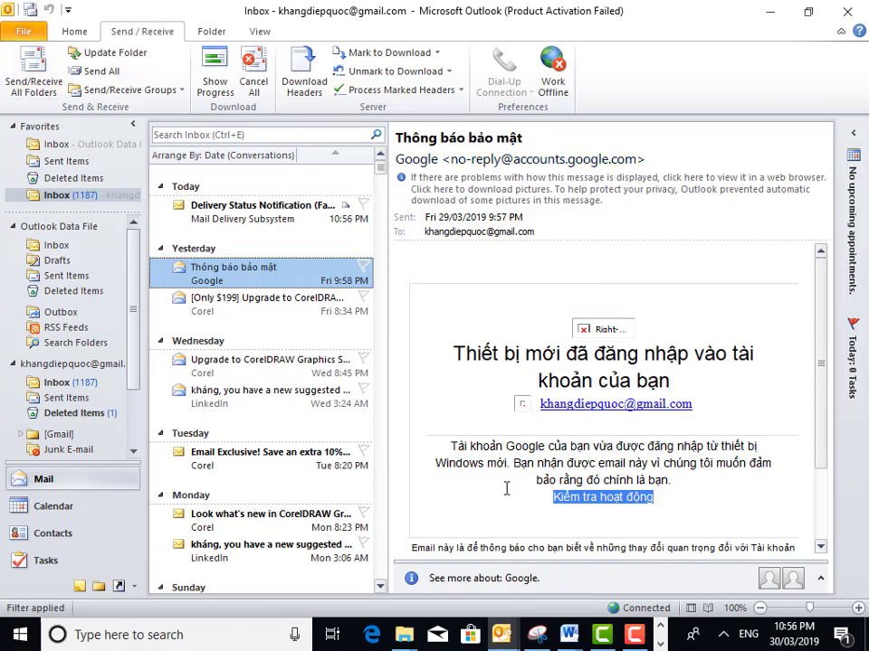
left_click(770, 13)
Launch Cốc Cốc and go to google.com.
double_click(96, 371)
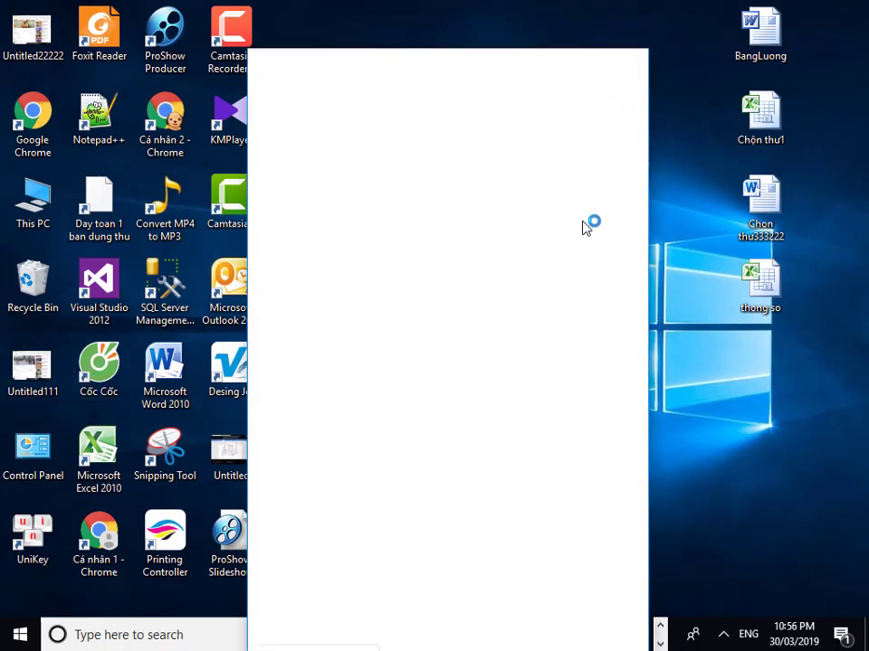
left_click(594, 63)
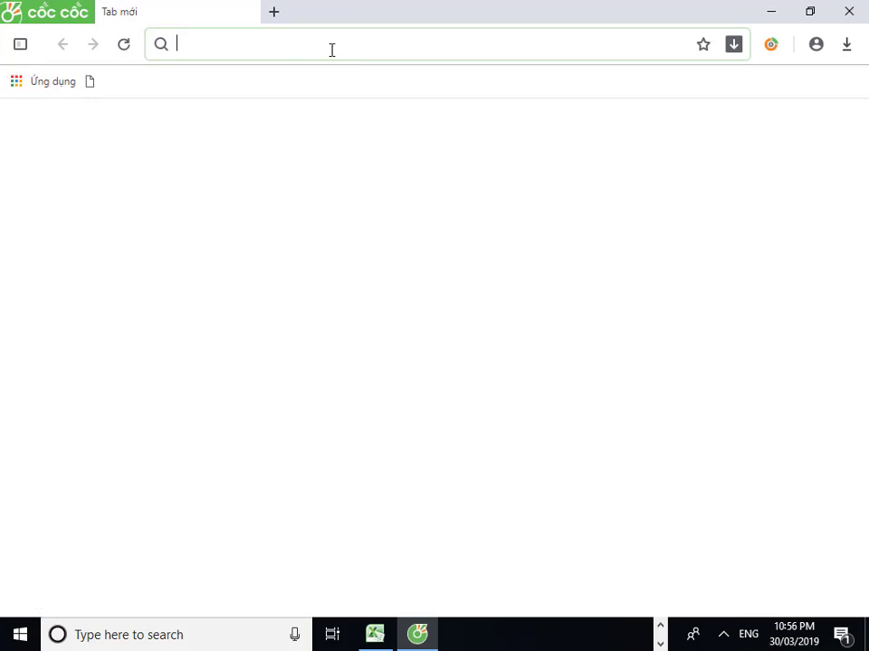
type("google.com")
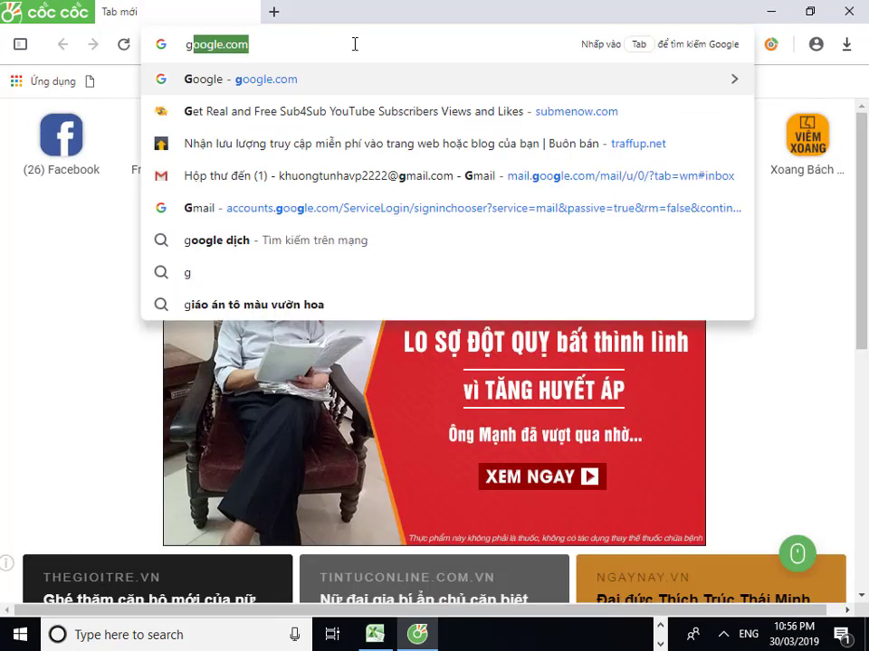
key("Return")
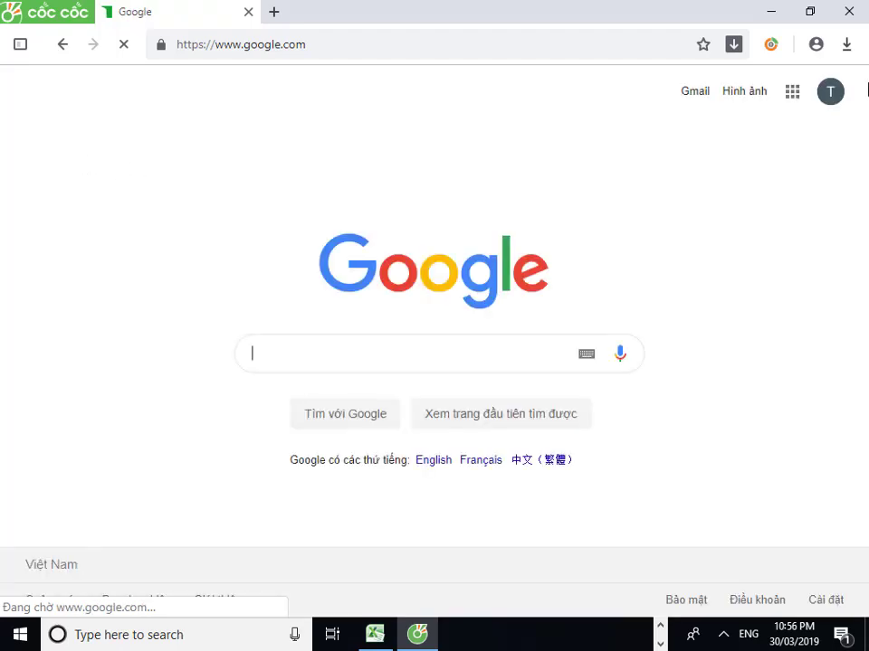
Sign out and sign into Gmail as the other account with its saved password.
left_click(830, 93)
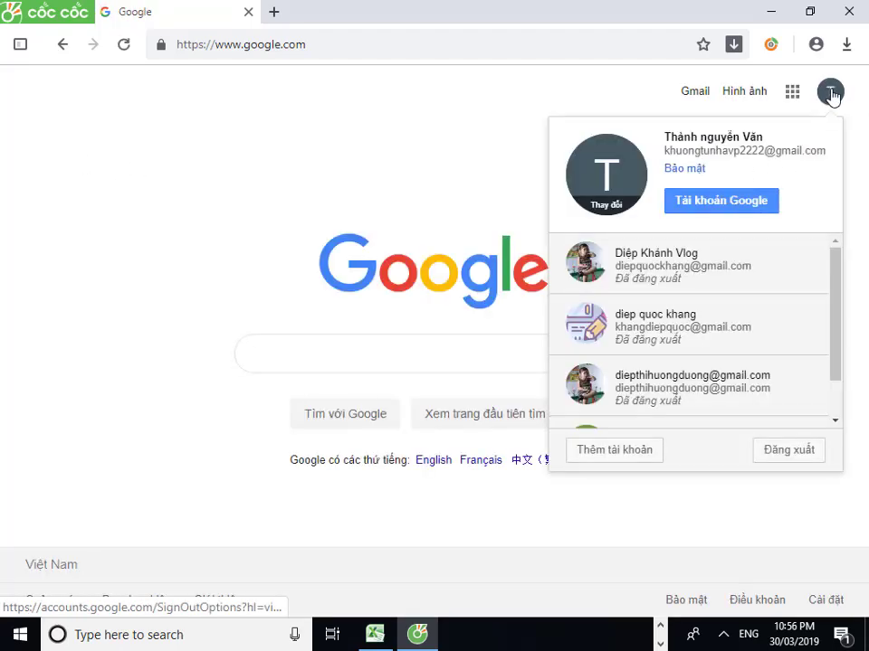
left_click(791, 457)
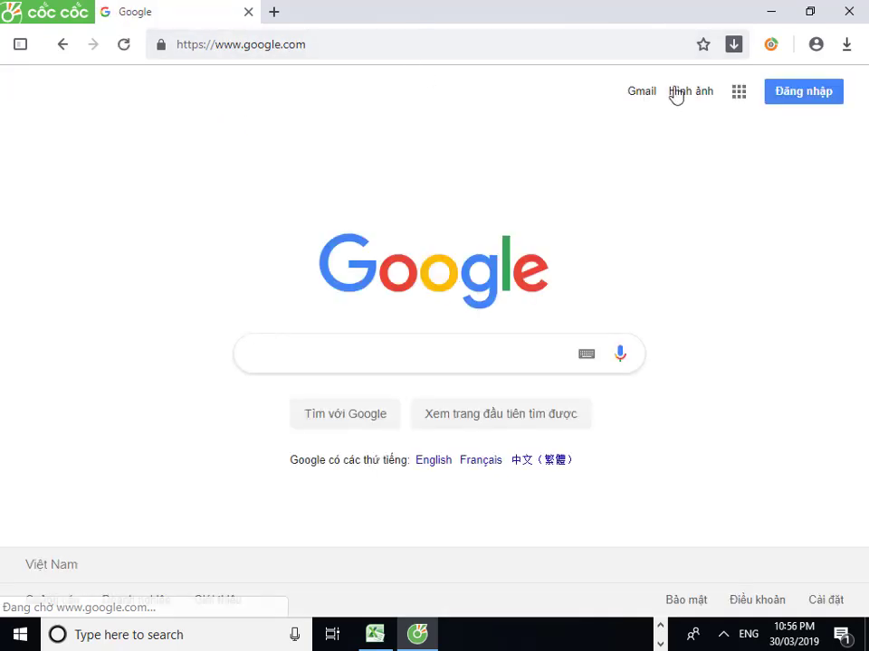
left_click(643, 92)
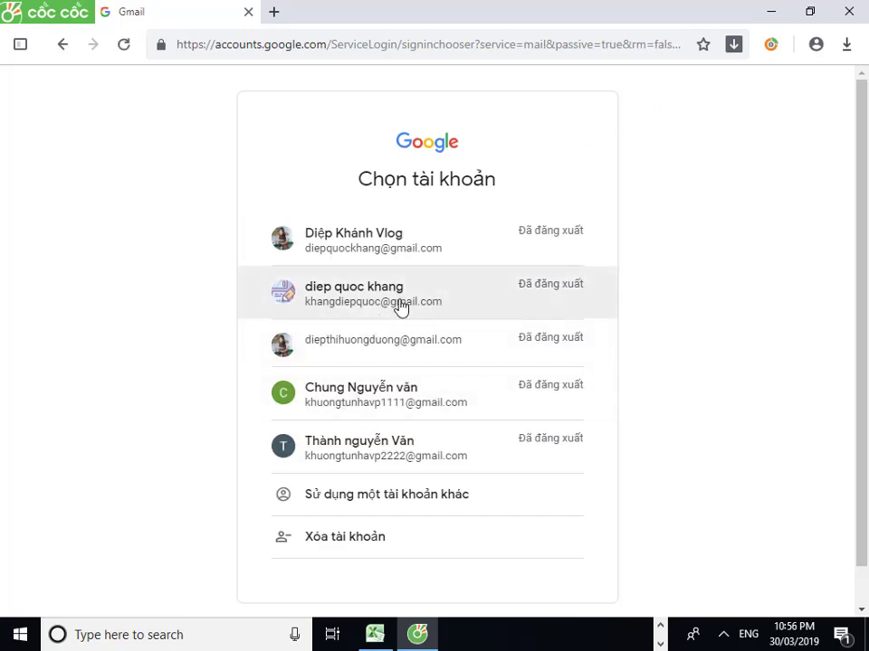
left_click(371, 237)
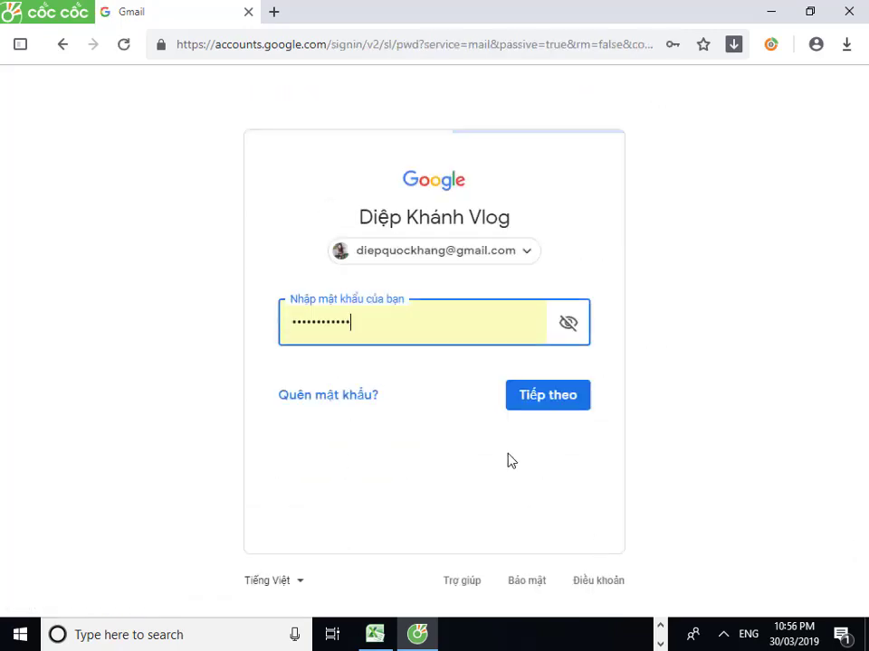
left_click(543, 403)
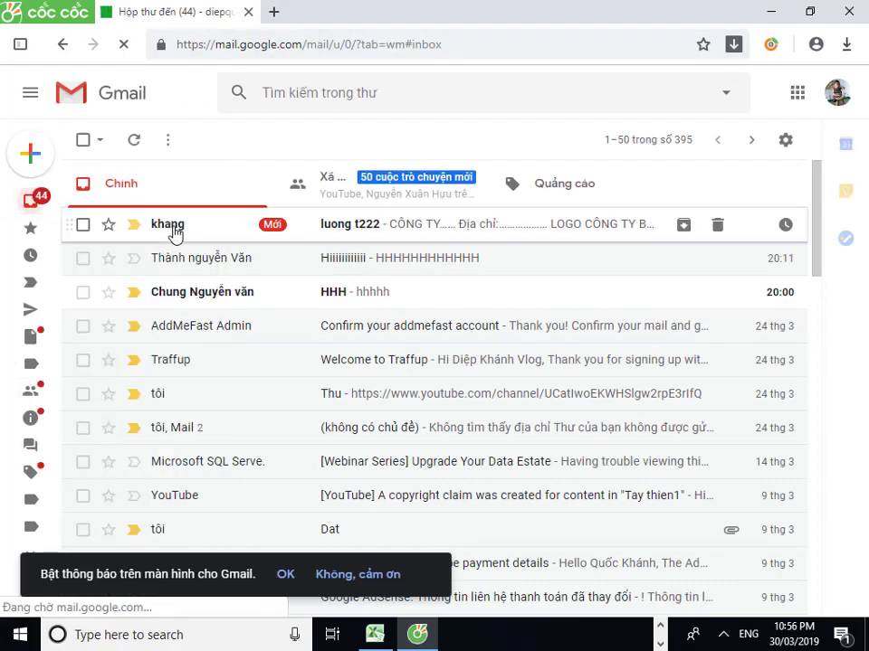
Open the luong t222 message, read through its salary table, then open a new tab.
left_click(389, 227)
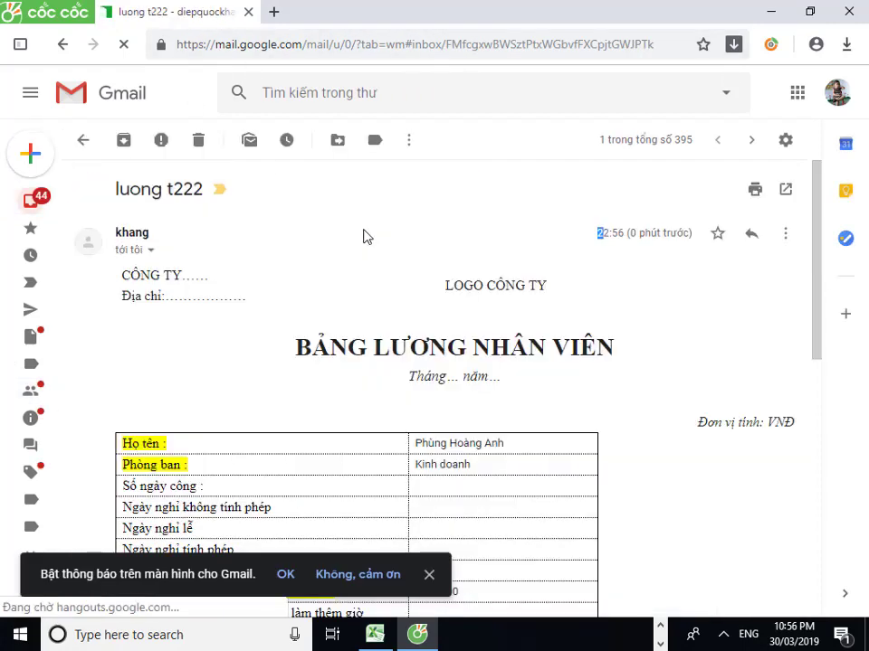
scroll(398, 301, "down", 10)
scroll(442, 605, "down", 4)
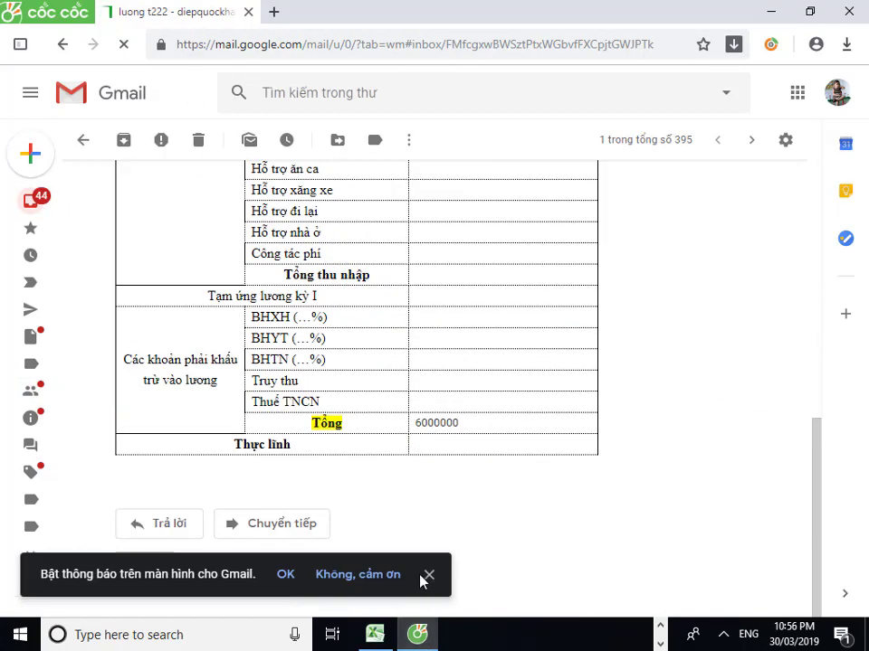
scroll(486, 353, "down", 4)
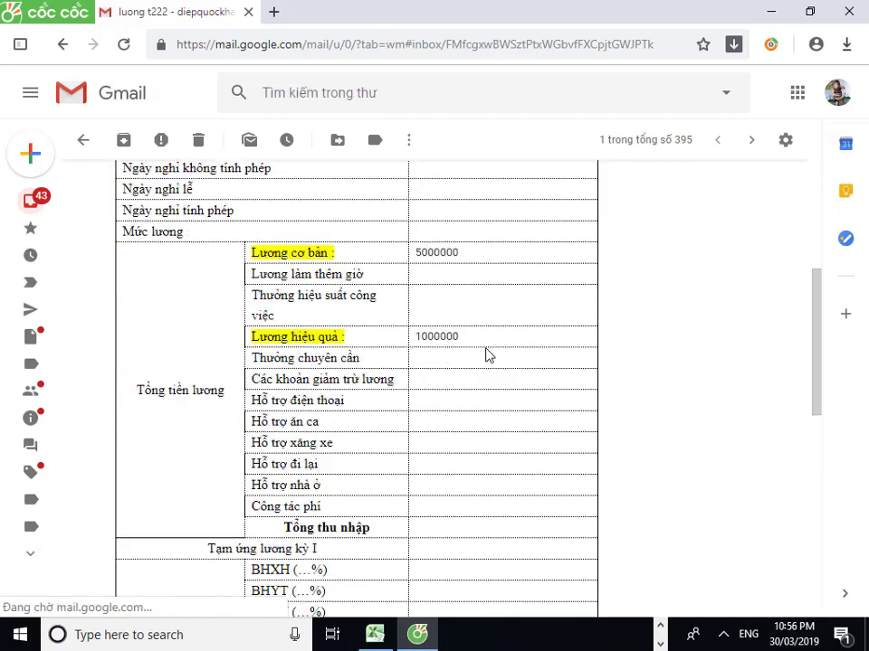
scroll(486, 351, "down", 4)
scroll(485, 349, "down", 3)
scroll(426, 384, "up", 5)
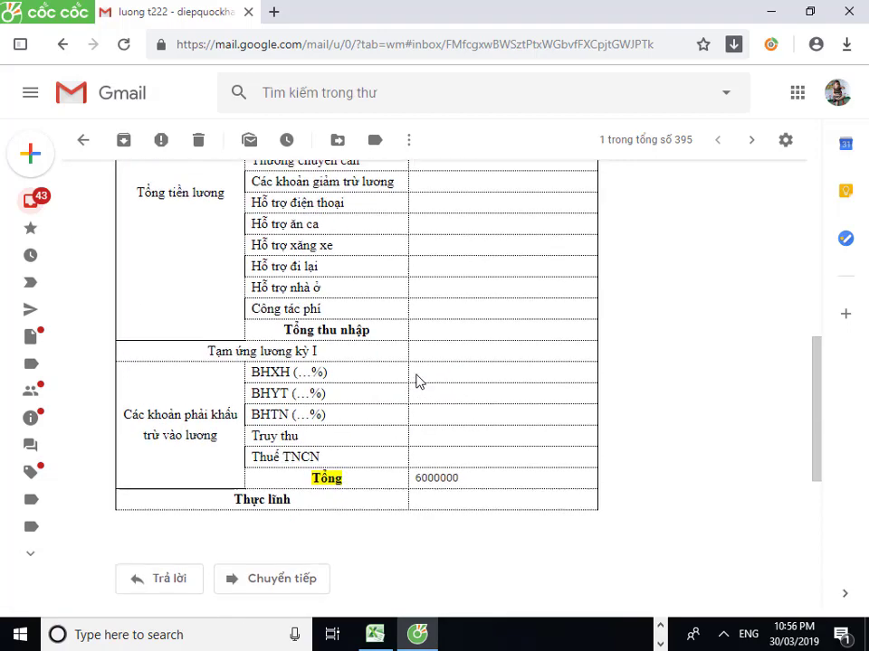
scroll(417, 380, "up", 5)
scroll(419, 384, "up", 3)
scroll(419, 361, "down", 2)
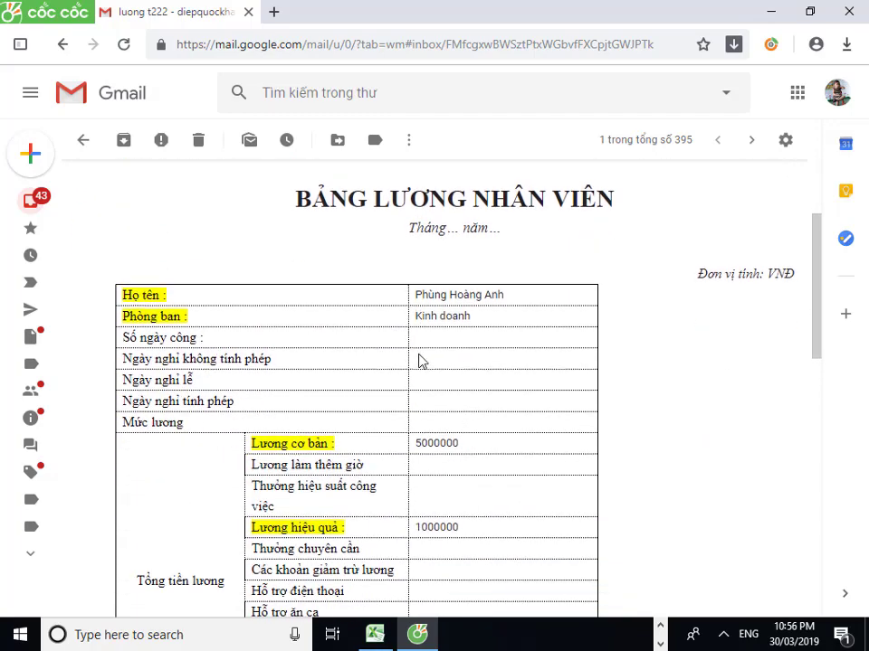
scroll(419, 361, "down", 5)
scroll(426, 399, "up", 1)
scroll(427, 399, "up", 5)
scroll(428, 399, "up", 3)
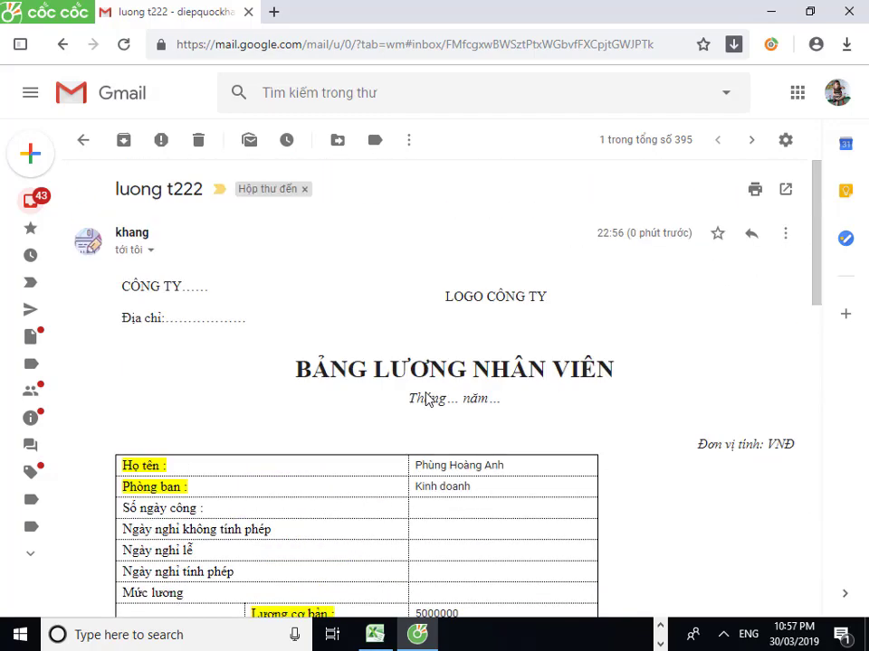
scroll(431, 376, "down", 1)
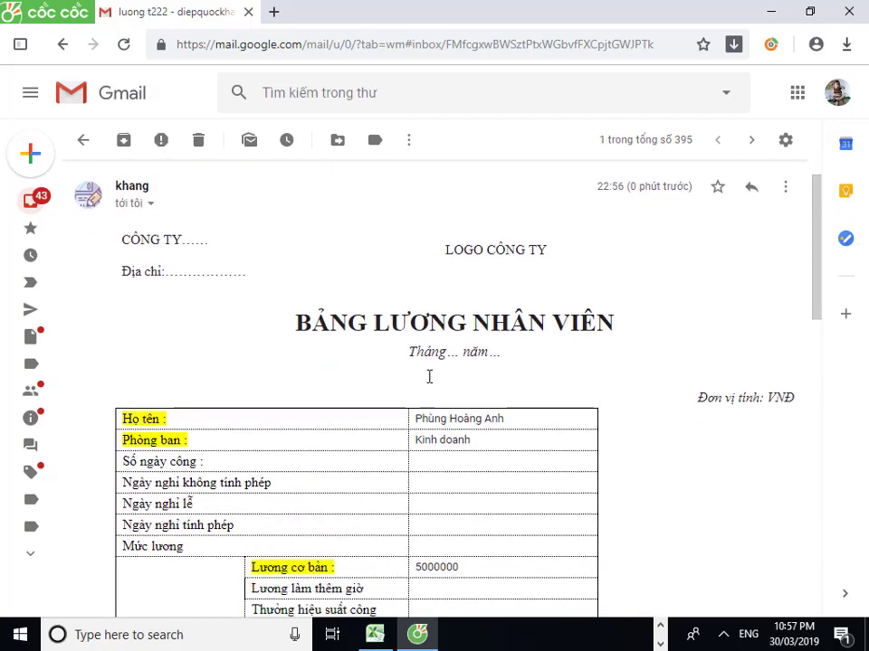
scroll(428, 377, "down", 3)
scroll(427, 377, "down", 5)
scroll(426, 377, "down", 3)
scroll(424, 378, "up", 5)
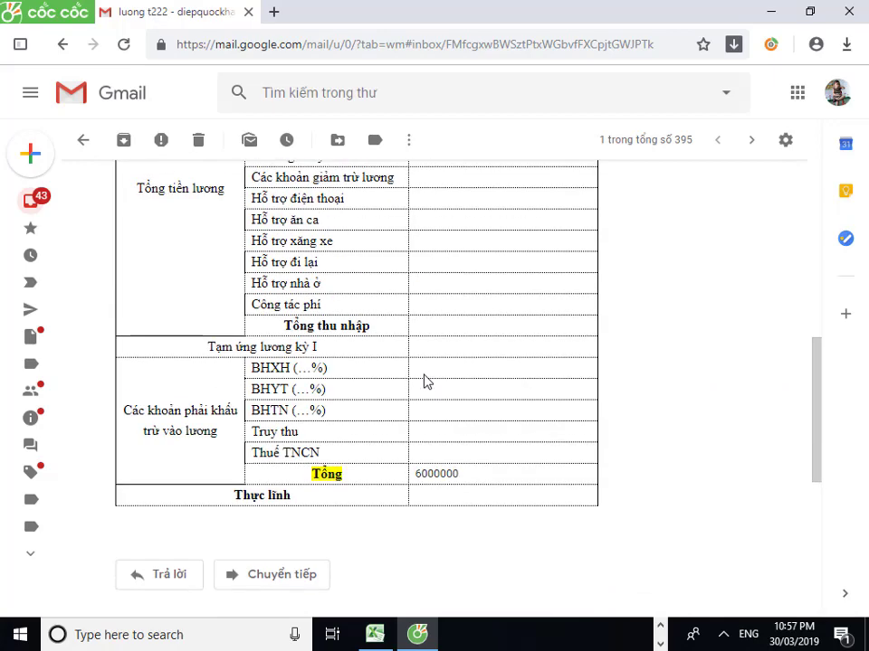
scroll(424, 378, "up", 4)
scroll(424, 378, "up", 2)
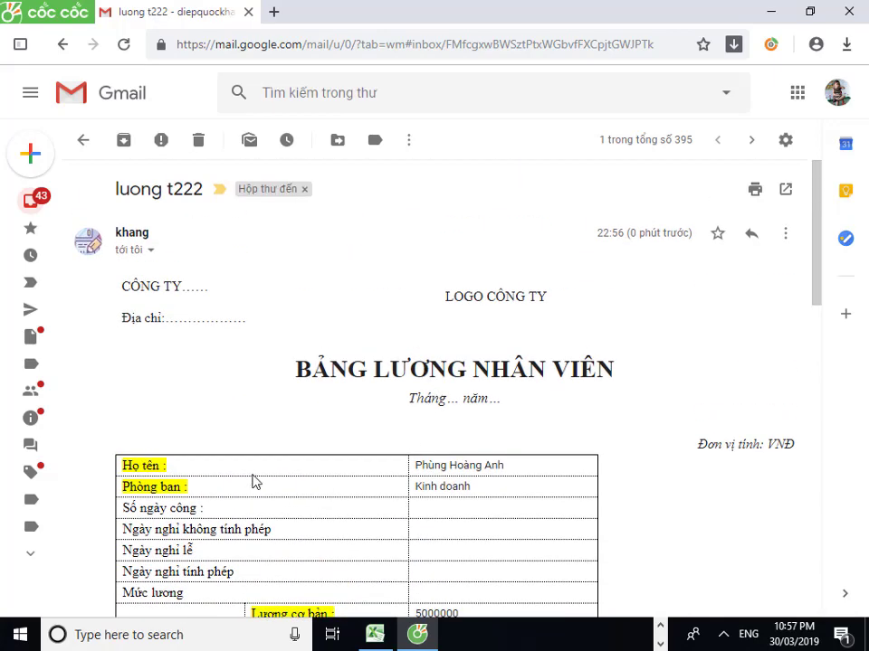
key("ctrl+t")
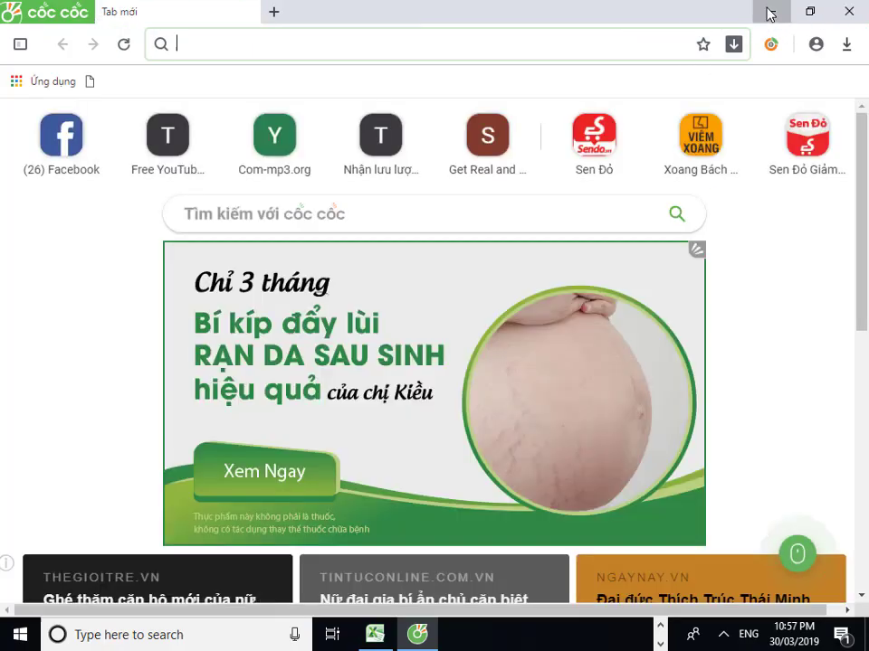
Minimize Cốc Cốc and open the Chon thu333222 Word document from the desktop.
left_click(767, 13)
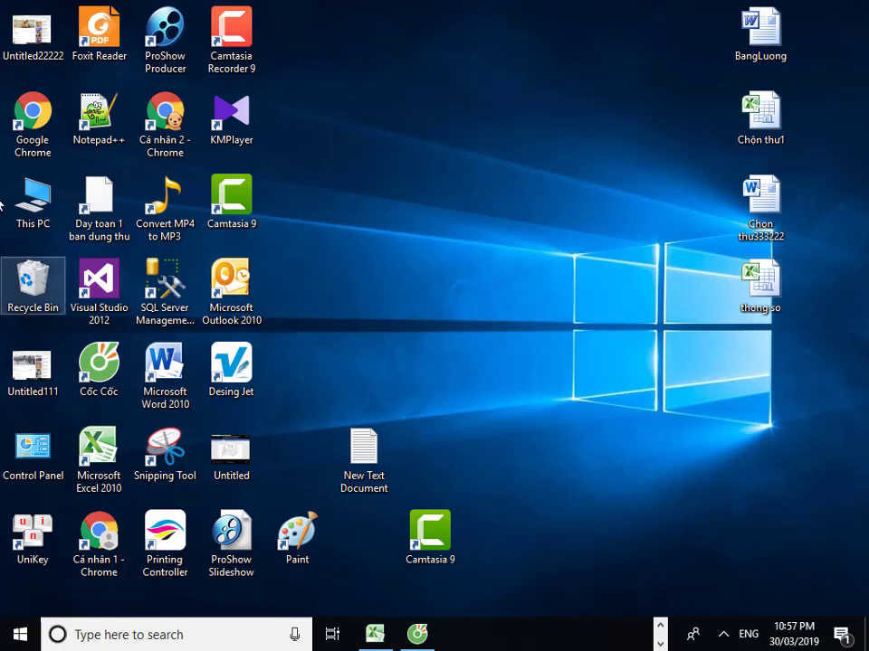
double_click(765, 204)
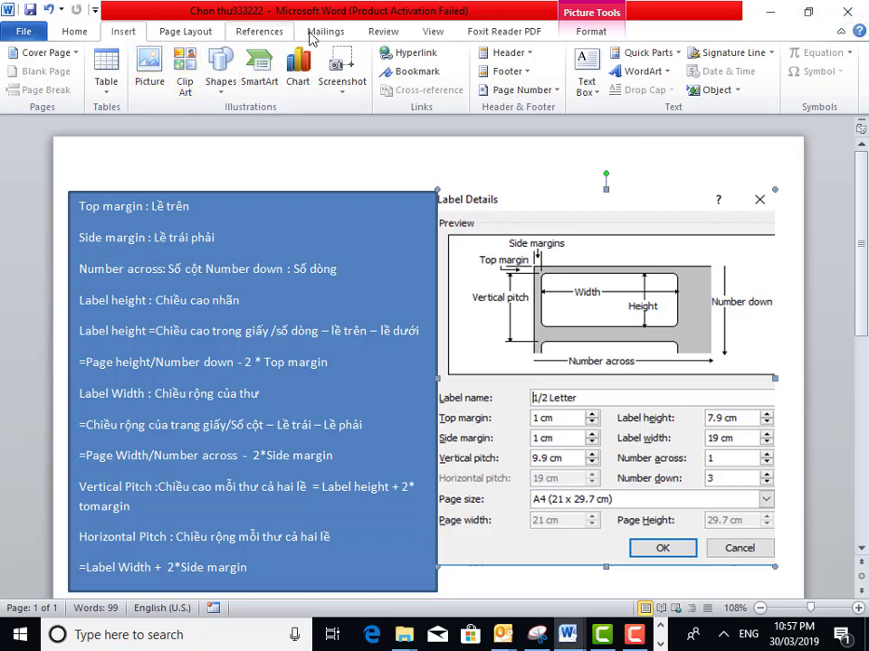
left_click(322, 32)
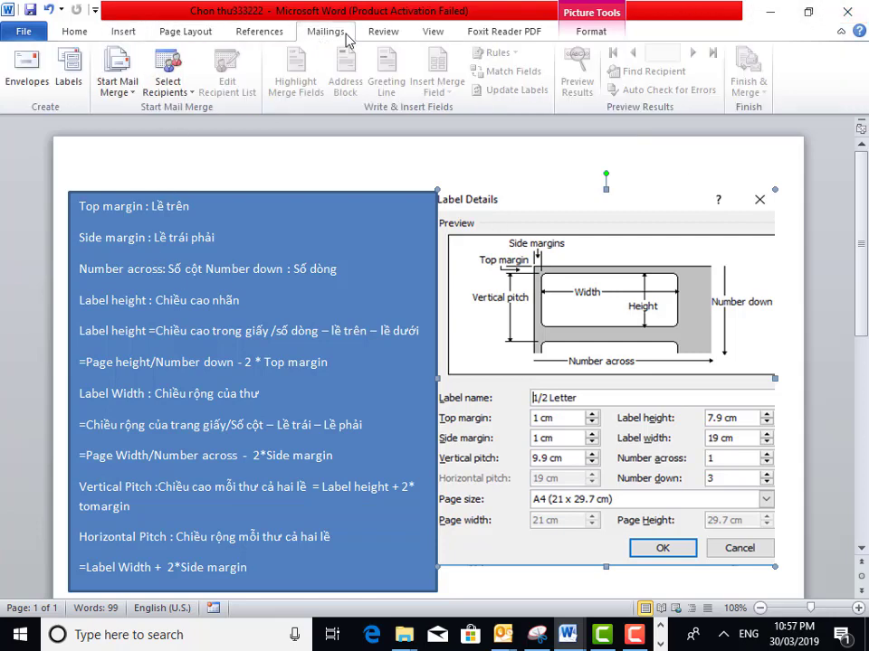
left_click(116, 91)
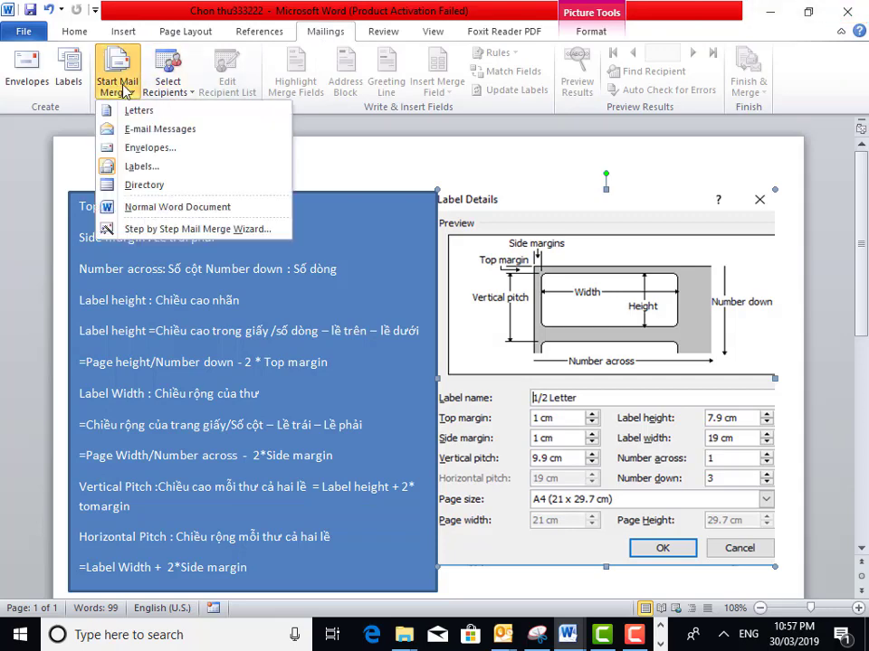
left_click(141, 167)
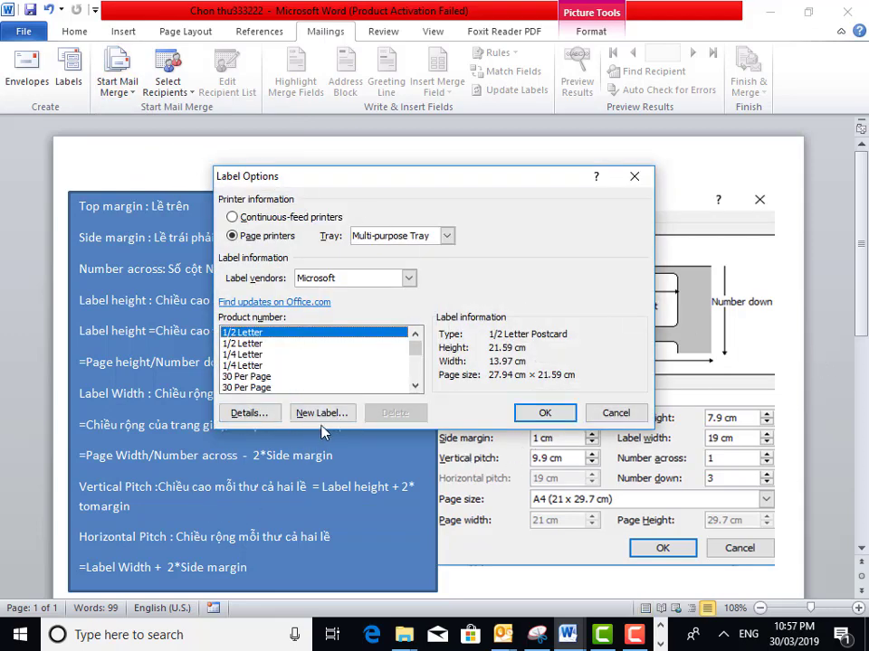
left_click(321, 413)
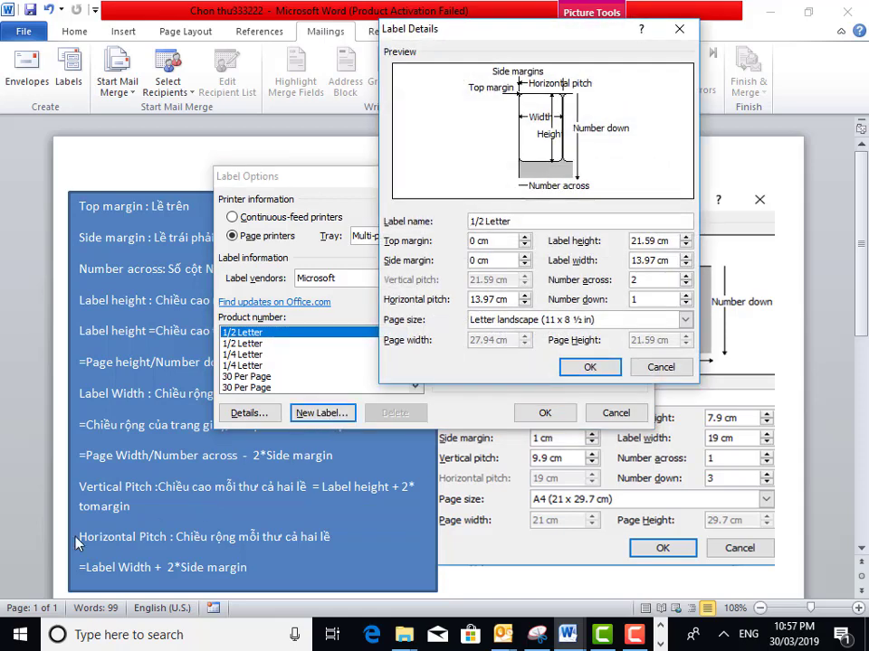
left_click(685, 321)
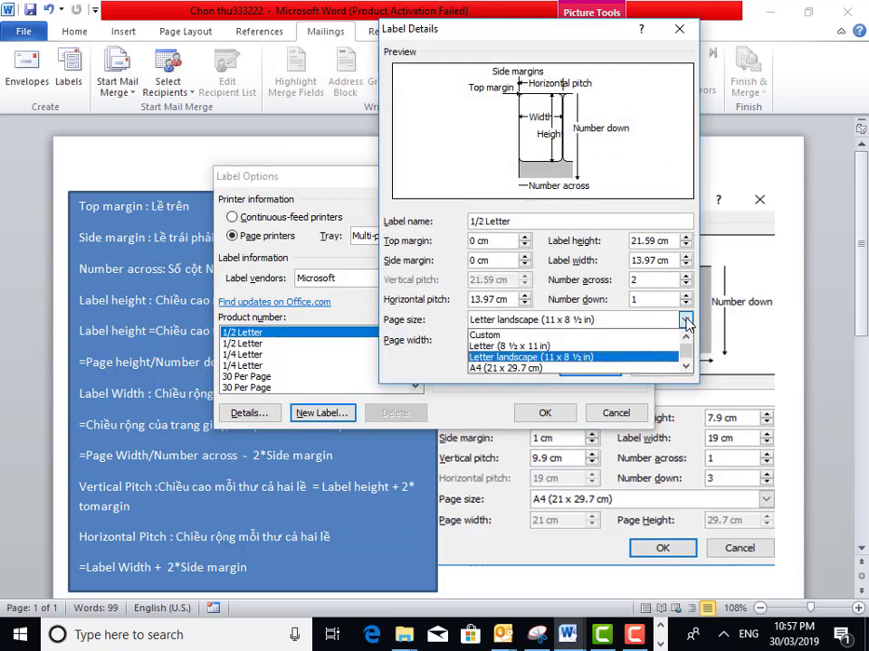
left_click(516, 369)
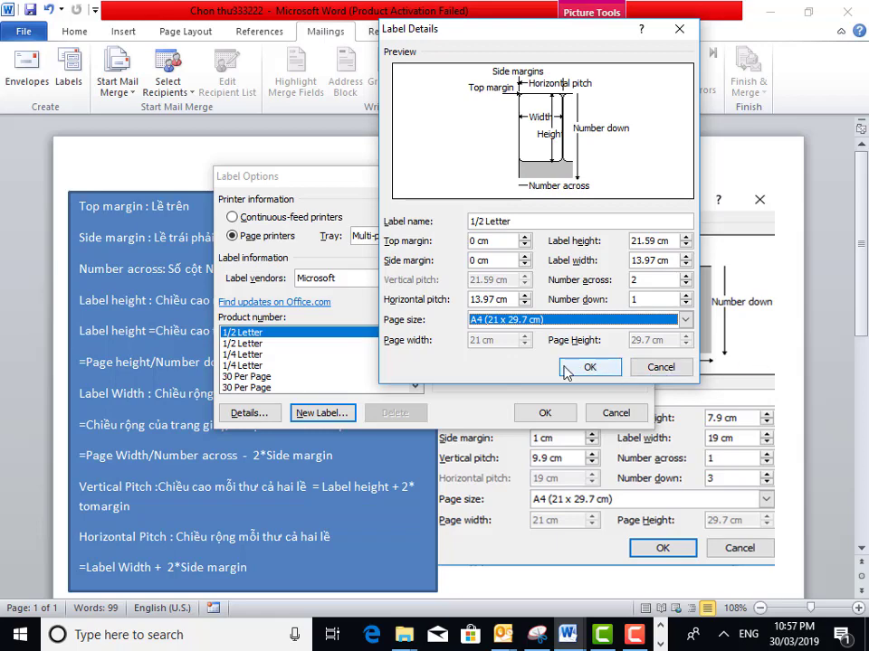
mouse_move(570, 60)
left_mouse_down()
mouse_move(608, 101)
mouse_move(602, 97)
left_mouse_up()
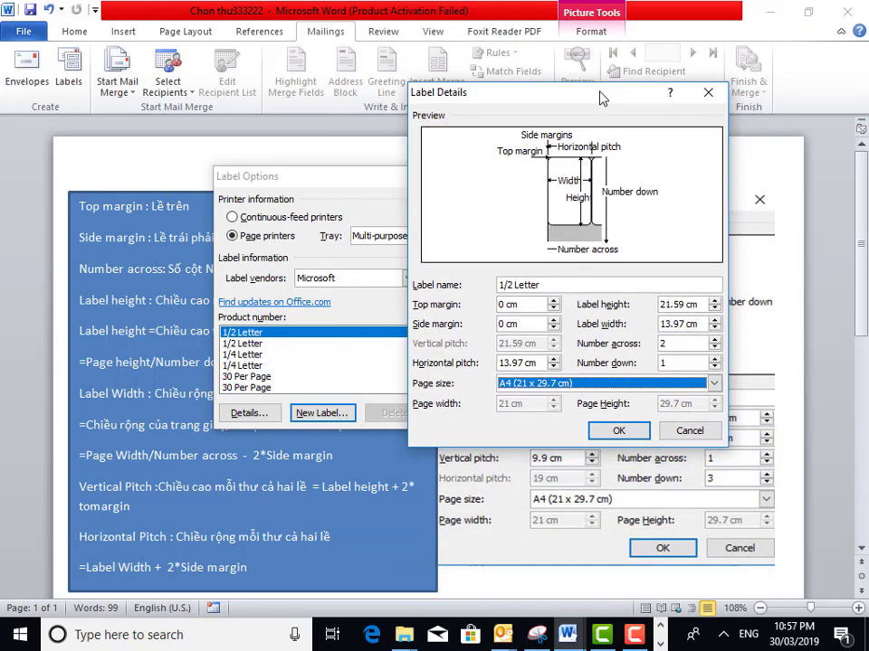
left_click(687, 431)
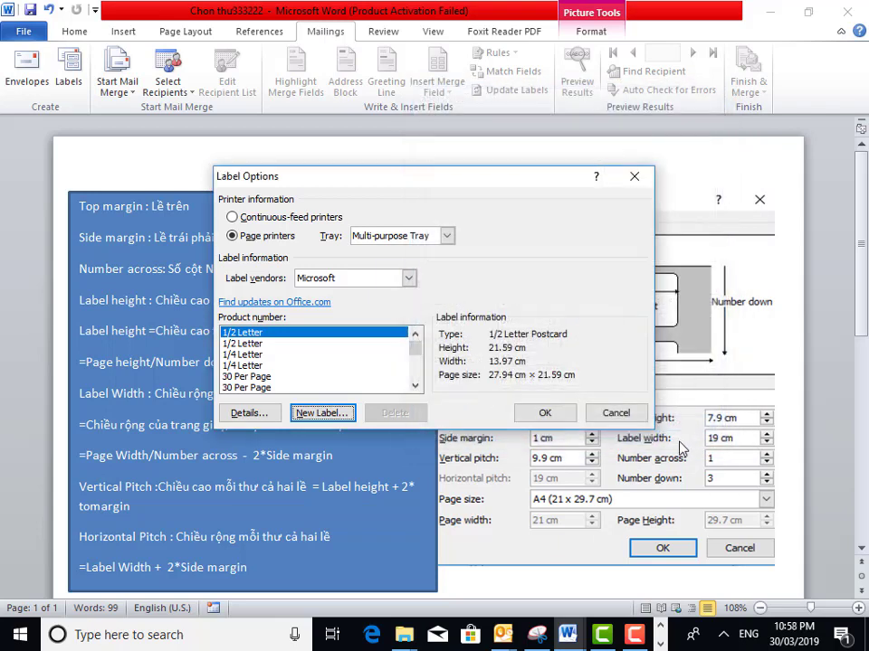
left_click(612, 414)
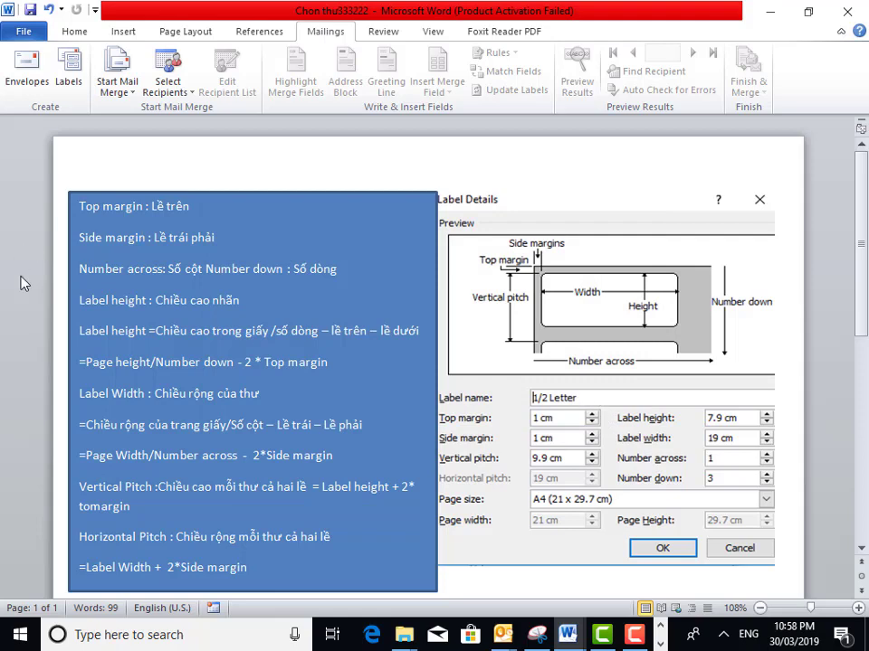
Nudge the Label Details screenshot back into place and put 'Number down : Số dòng' on its own line.
left_click_drag(605, 241, 624, 219)
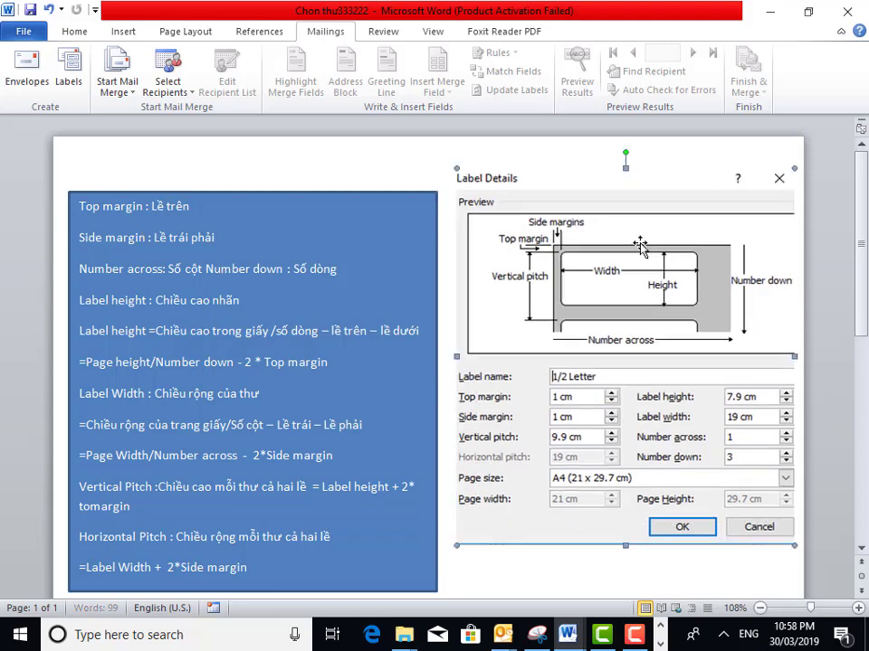
key("ctrl+z")
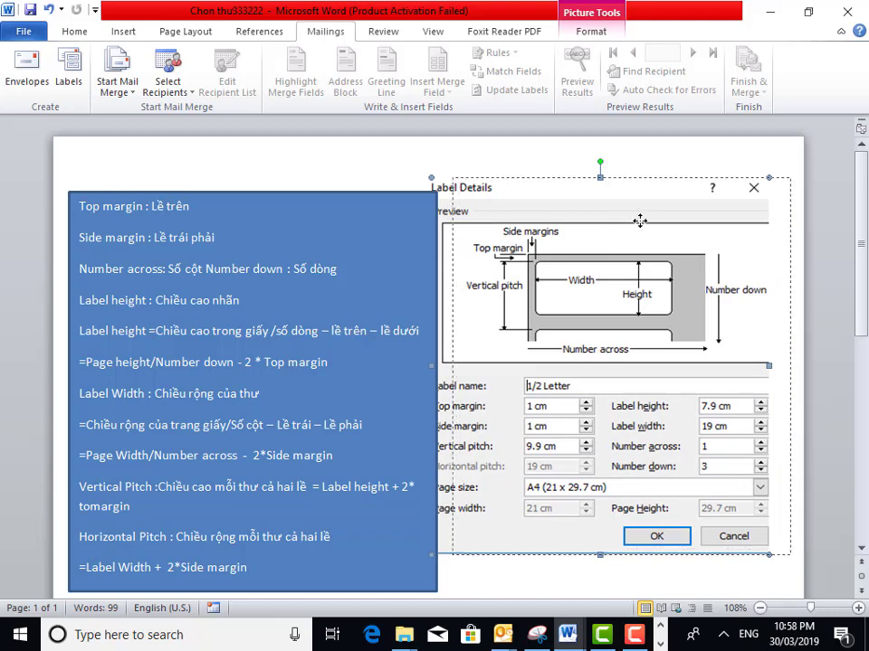
key("Right")
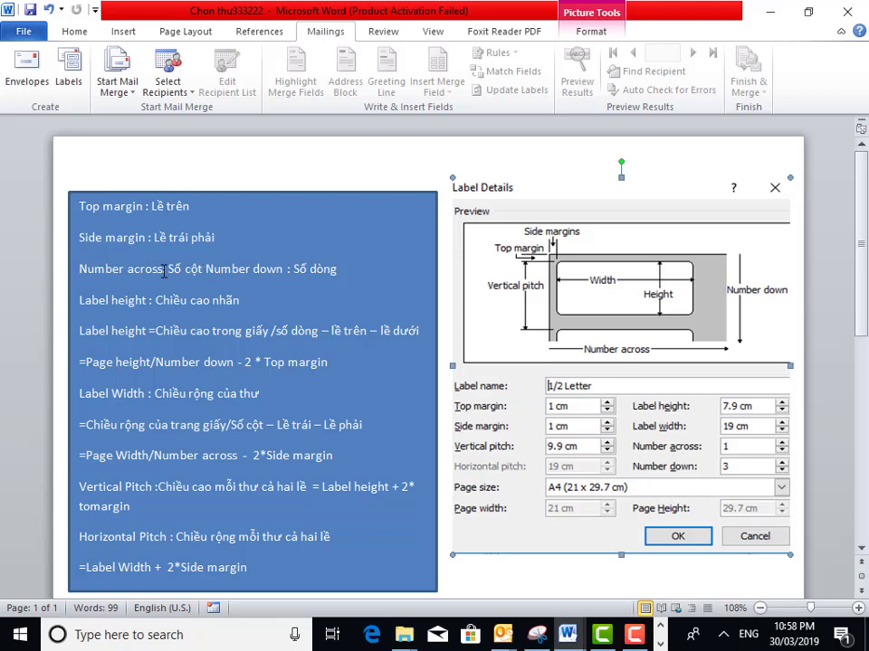
left_click(201, 274)
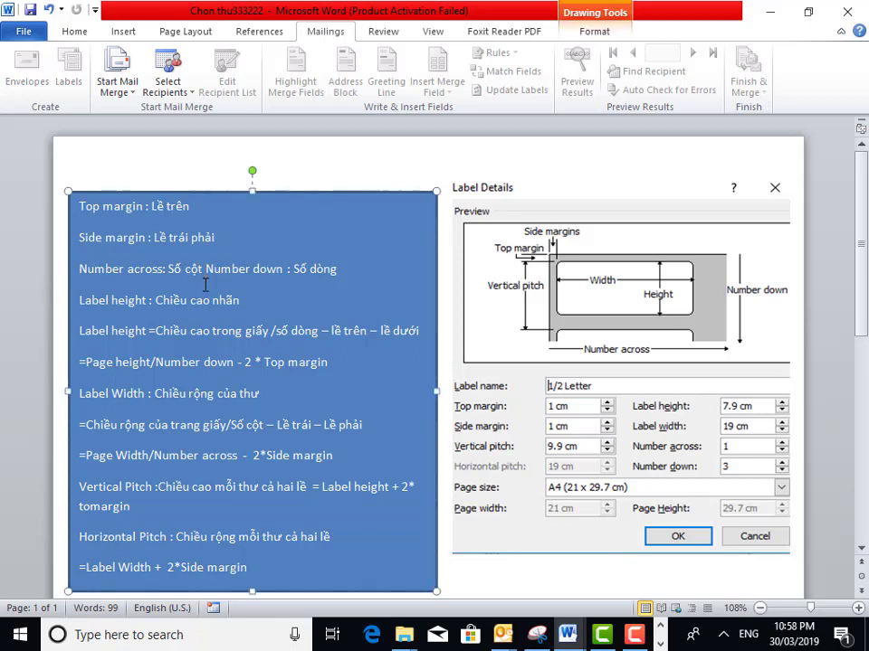
key("Return")
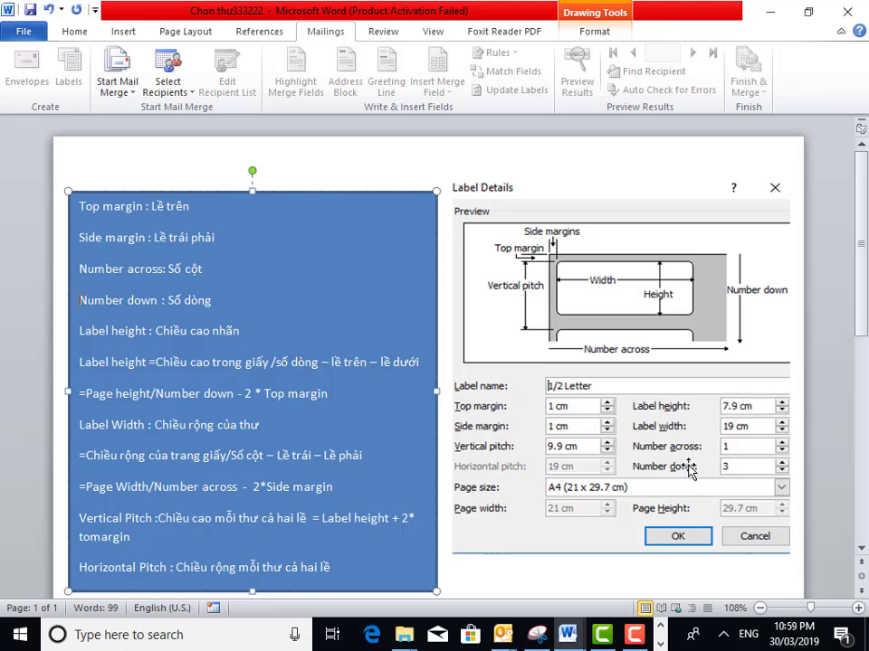
Write Vietnamese explanations of label height, width and pitch formulas beside the Label Details picture.
left_click(757, 436)
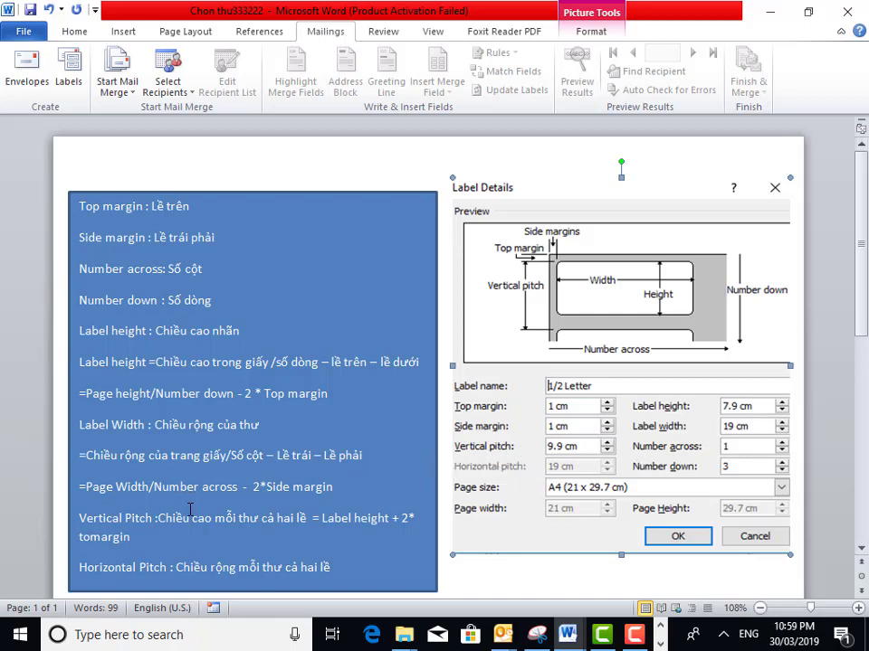
scroll(190, 509, "down", 1)
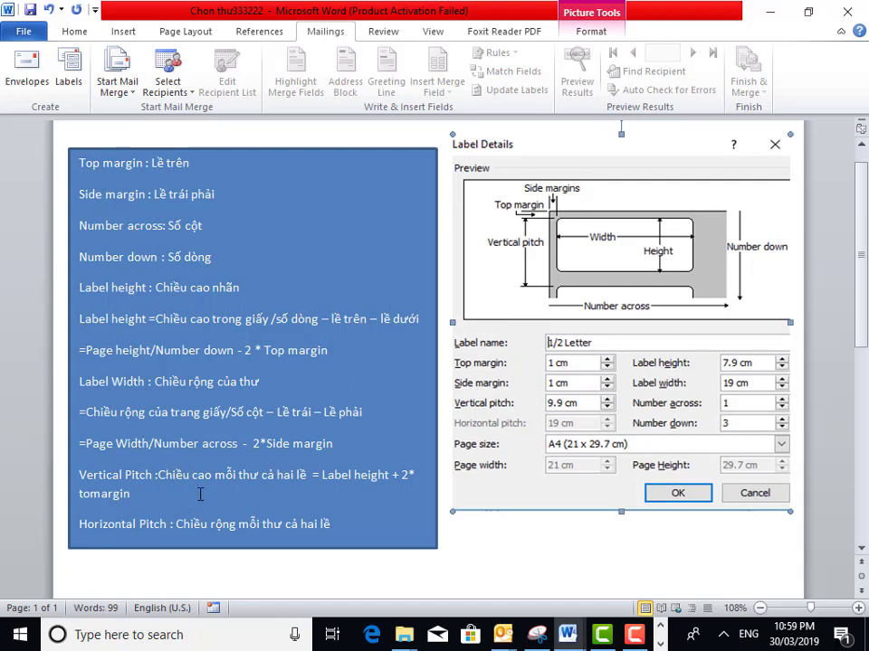
scroll(200, 494, "down", 2)
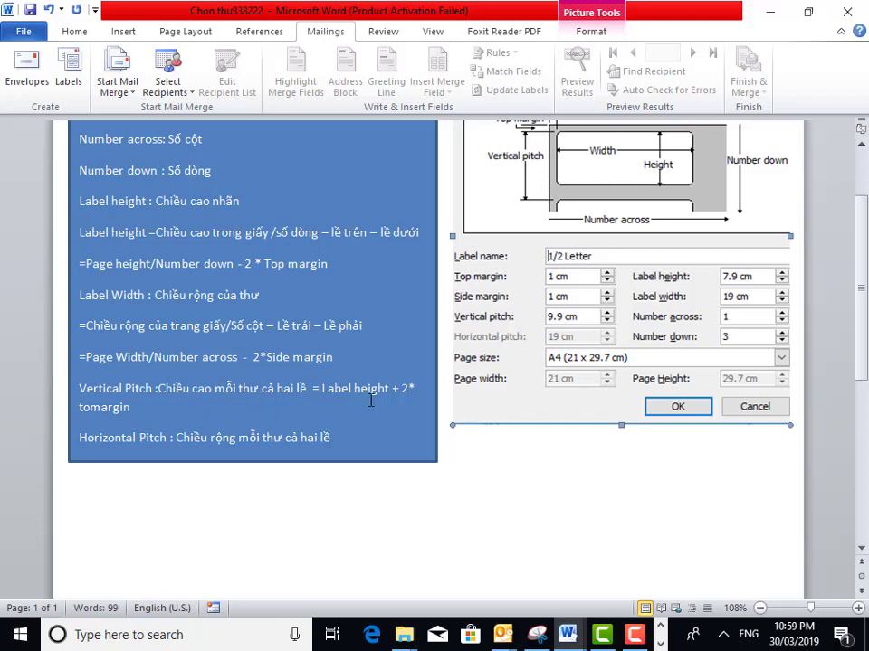
scroll(377, 437, "up", 3)
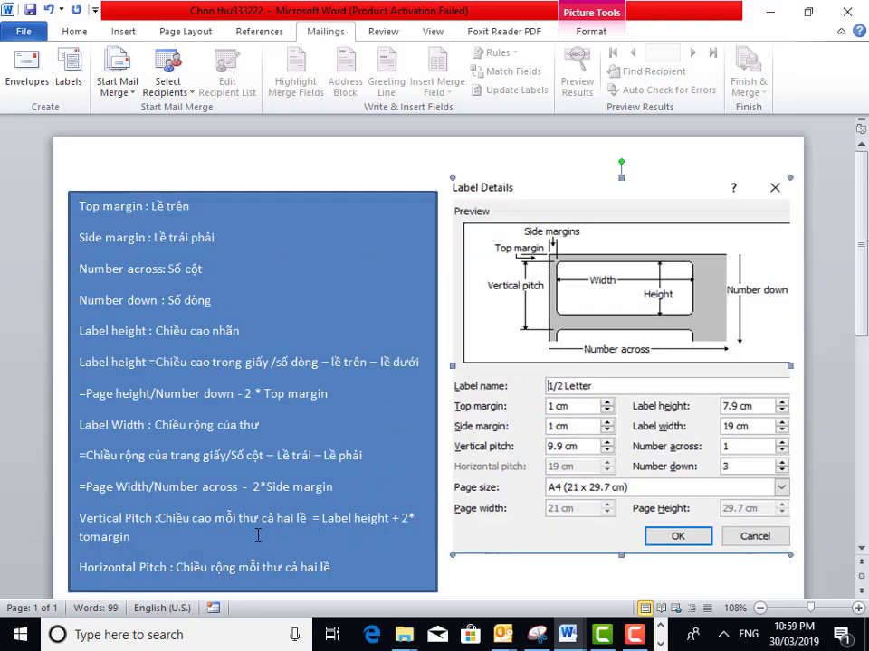
scroll(380, 508, "down", 2)
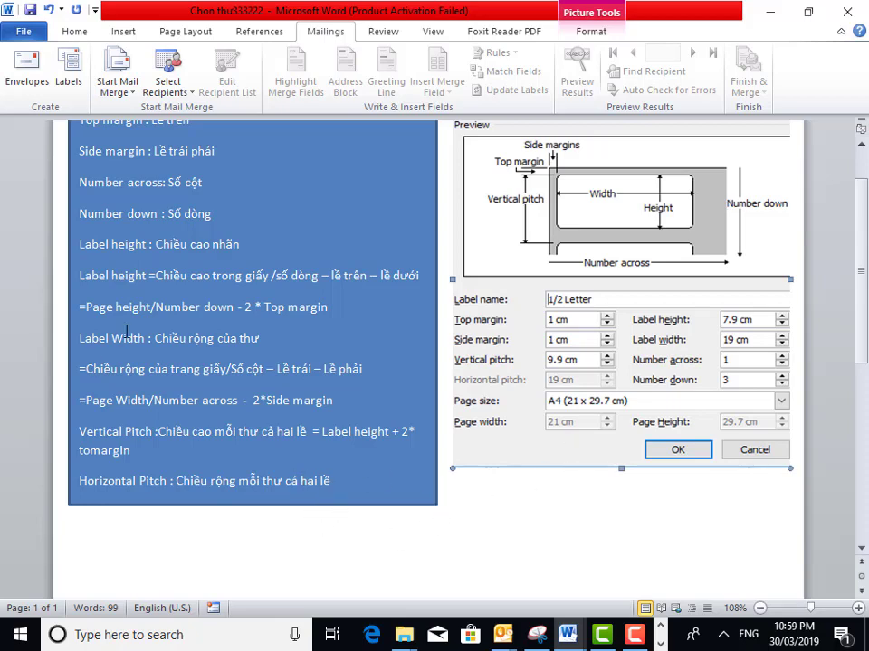
scroll(188, 390, "up", 2)
scroll(267, 423, "down", 1)
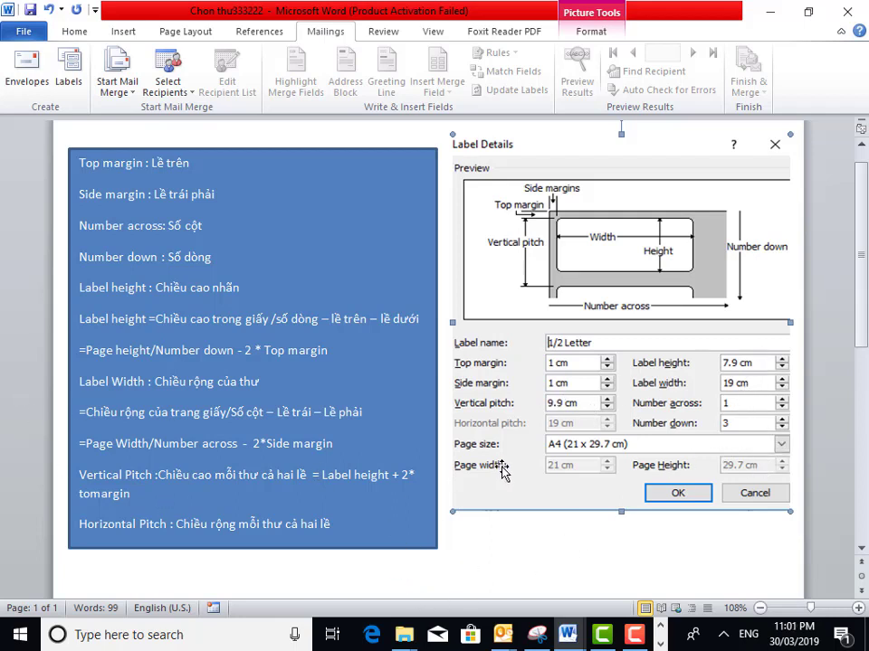
scroll(272, 477, "down", 2)
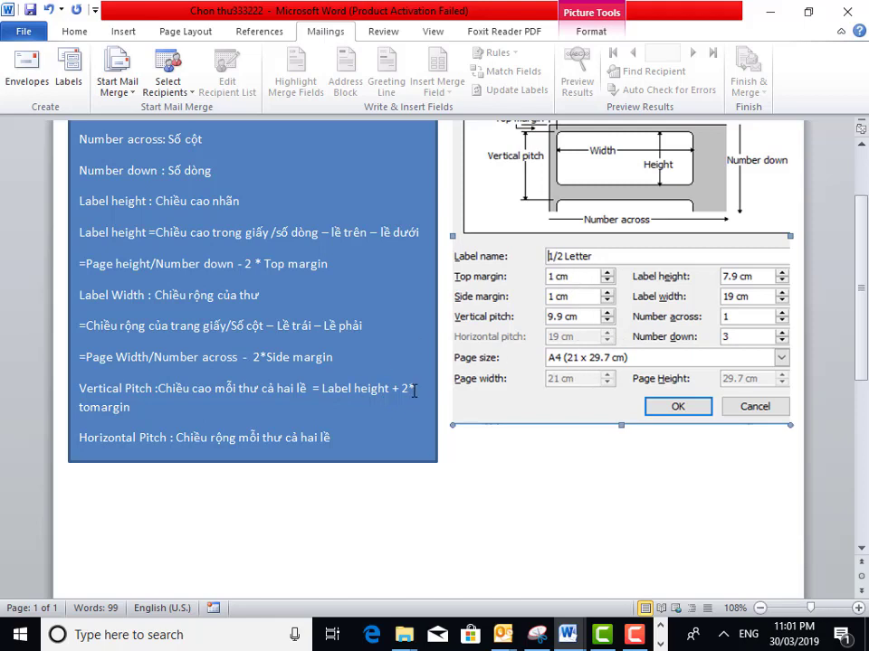
Change 'tomargin' to 'top margin' and lengthen the notes box to show 'Label Width + 2*Side margin'.
left_click(91, 410)
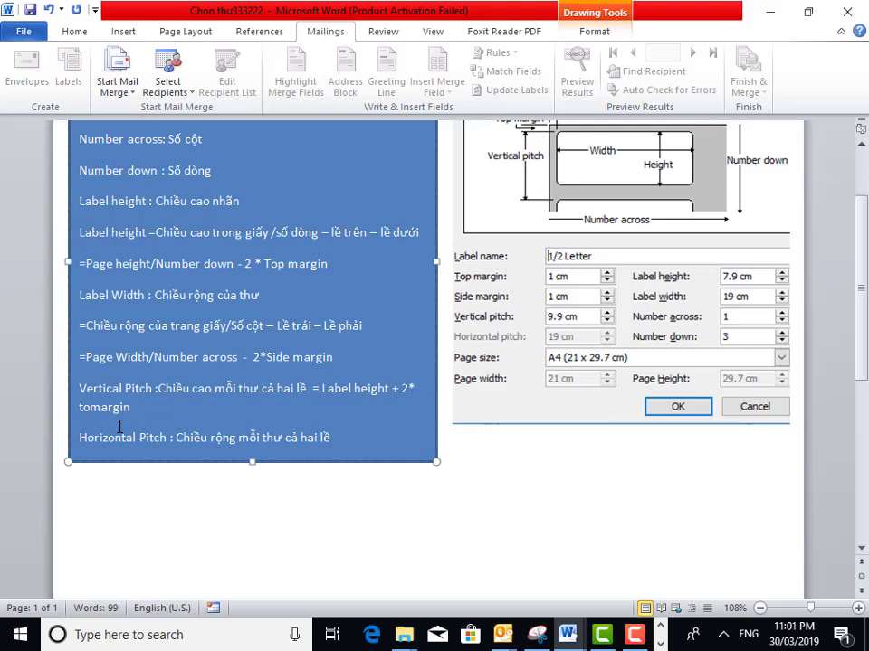
left_click(98, 407)
type("p")
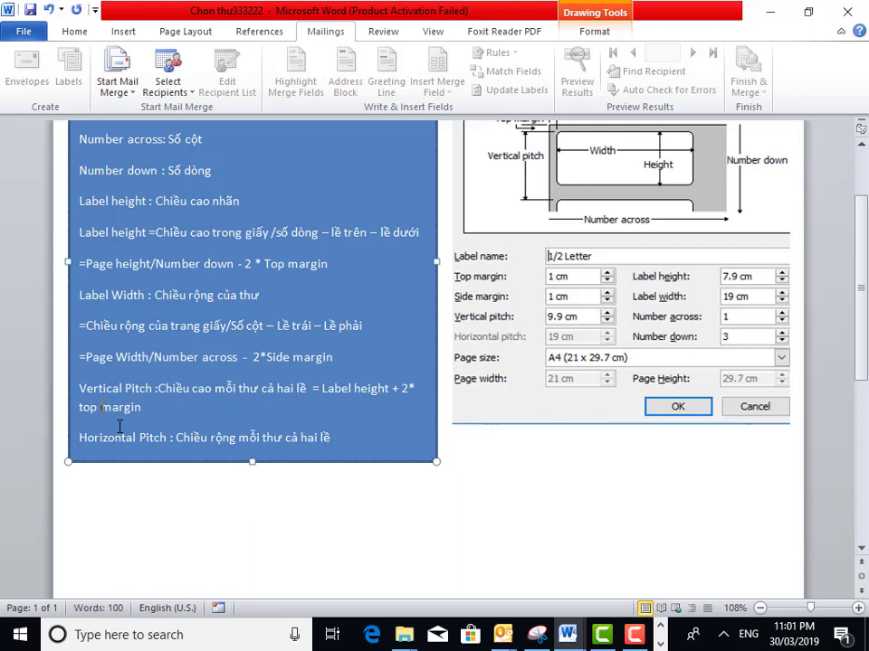
scroll(273, 260, "up", 2)
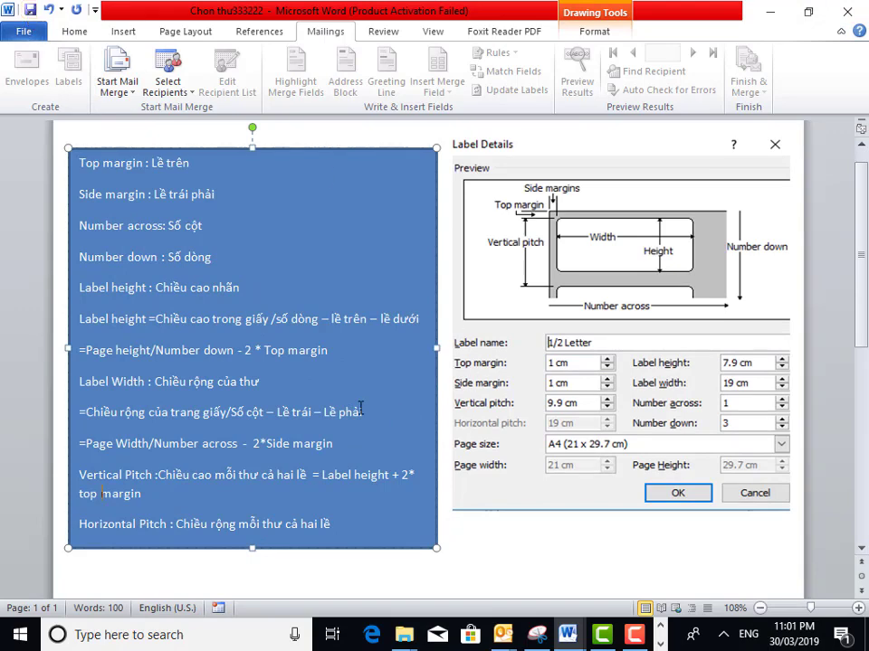
scroll(382, 396, "down", 2)
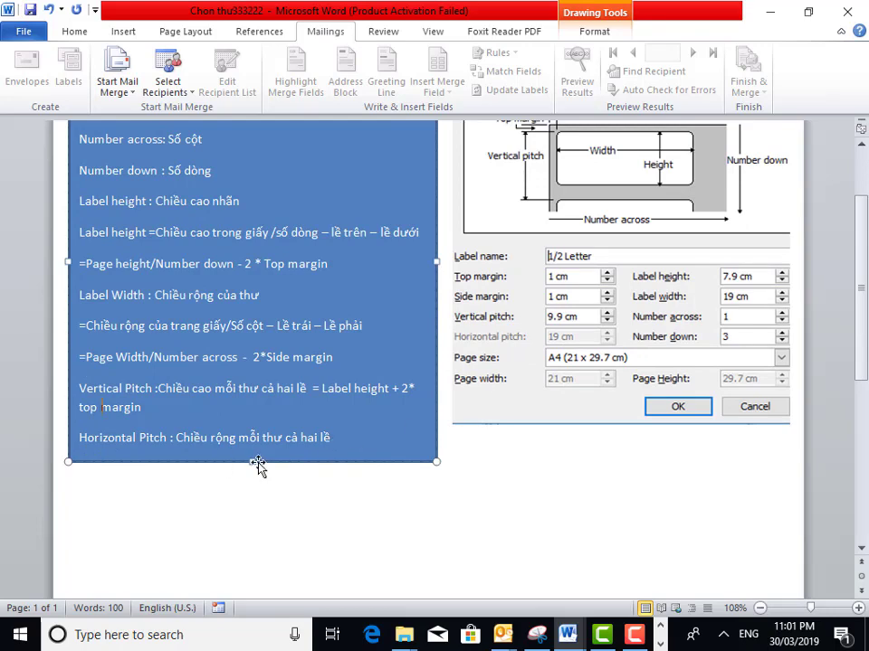
left_click_drag(252, 461, 251, 515)
type("=Label Width +  2*Side margin")
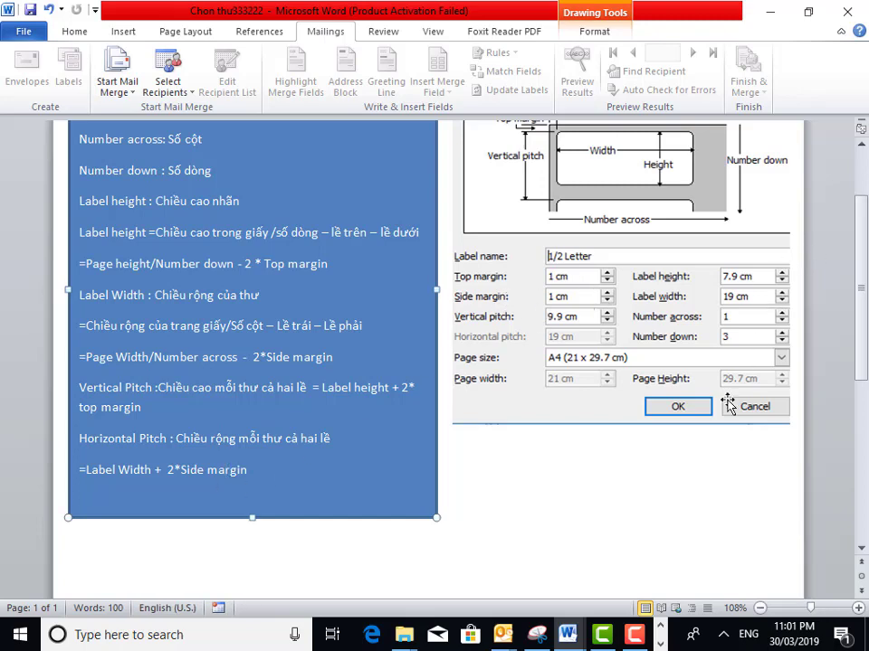
scroll(679, 434, "up", 3)
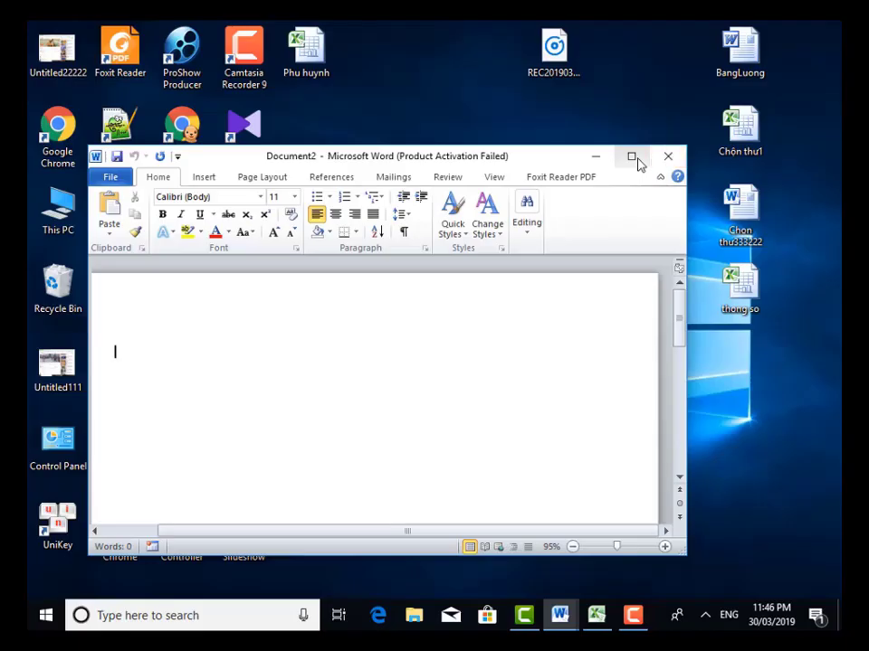
Check the Phu huynh parent list workbook from the desktop.
left_click(636, 160)
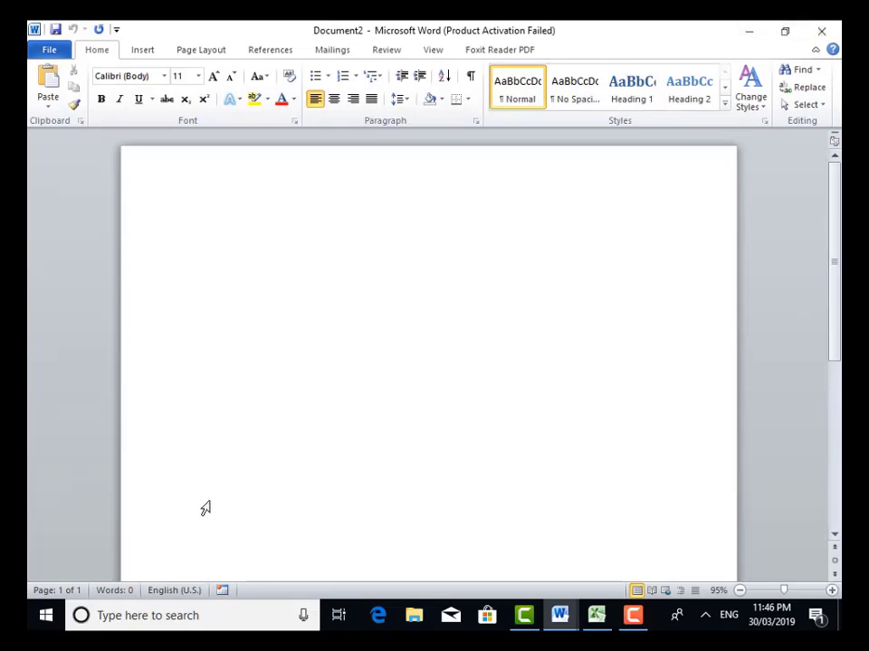
left_click(749, 38)
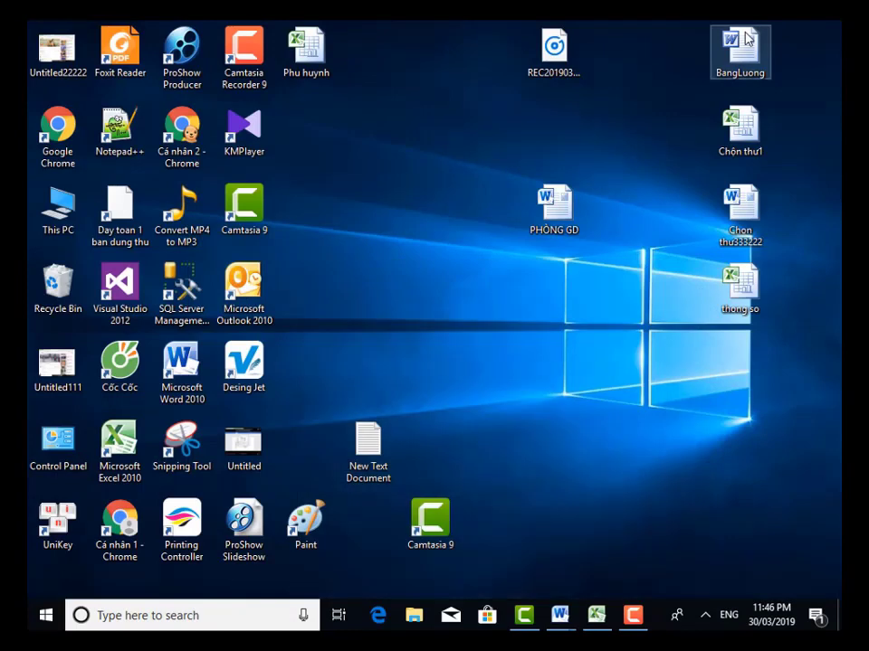
double_click(302, 54)
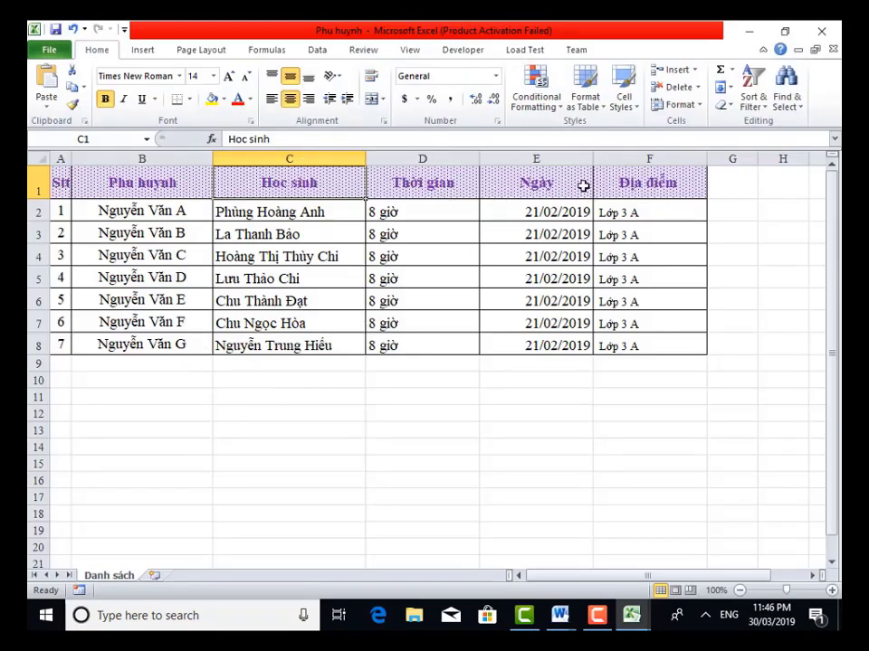
left_click(748, 32)
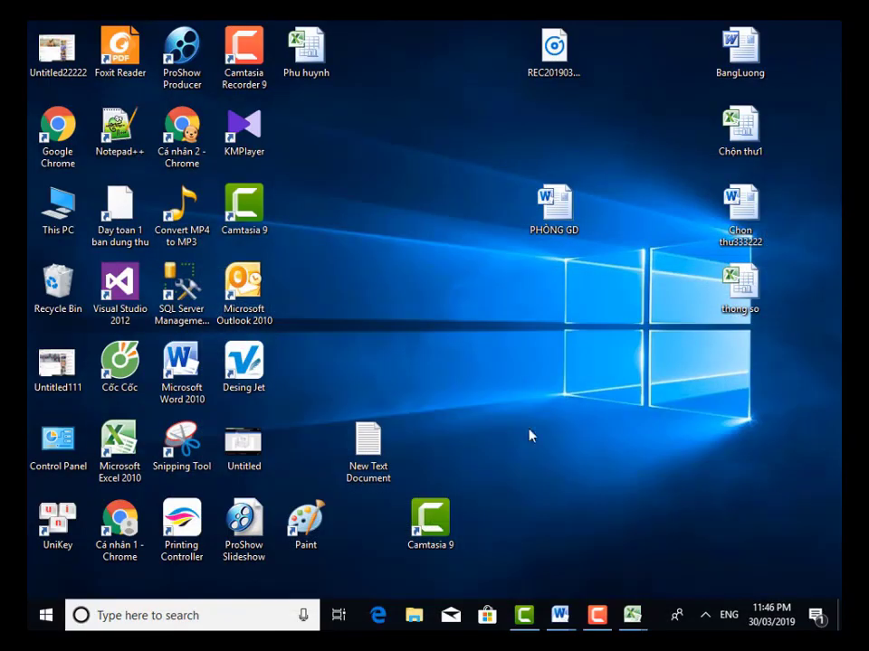
Review the PHÒNG GD invitation letter, then start a new blank Word document.
mouse_move(559, 615)
left_click(497, 580)
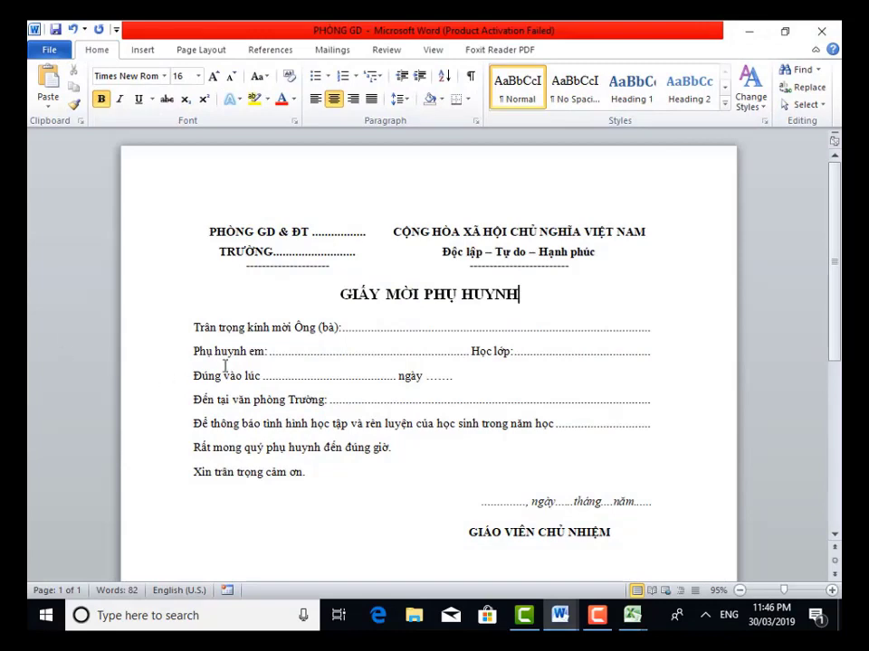
left_click(748, 32)
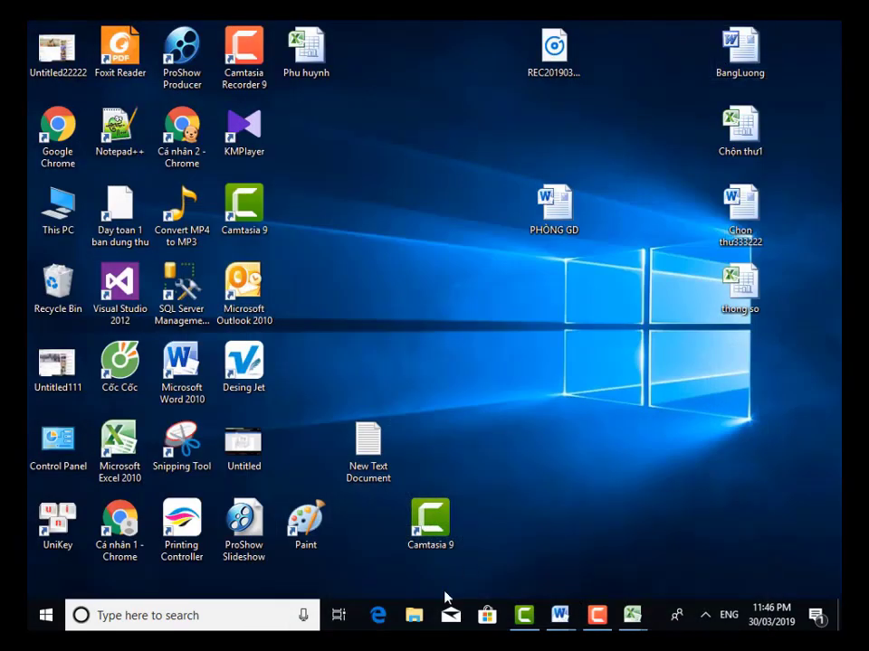
mouse_move(568, 623)
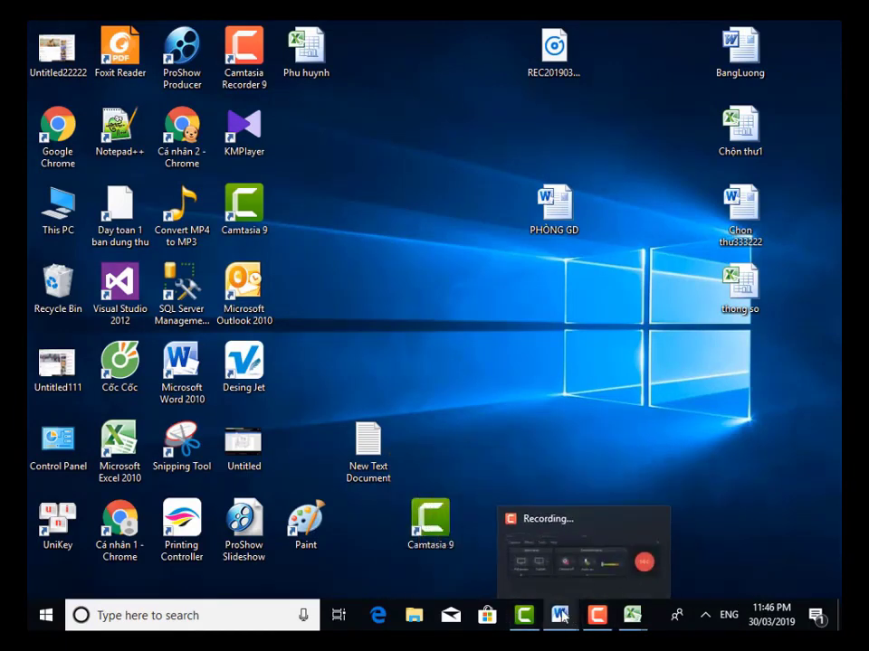
mouse_move(560, 616)
mouse_move(488, 564)
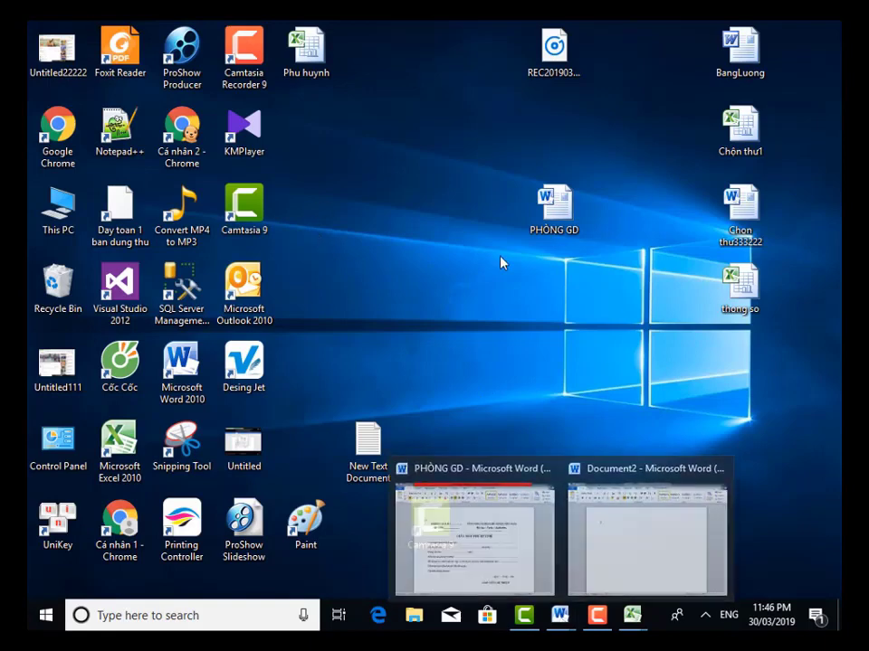
double_click(199, 369)
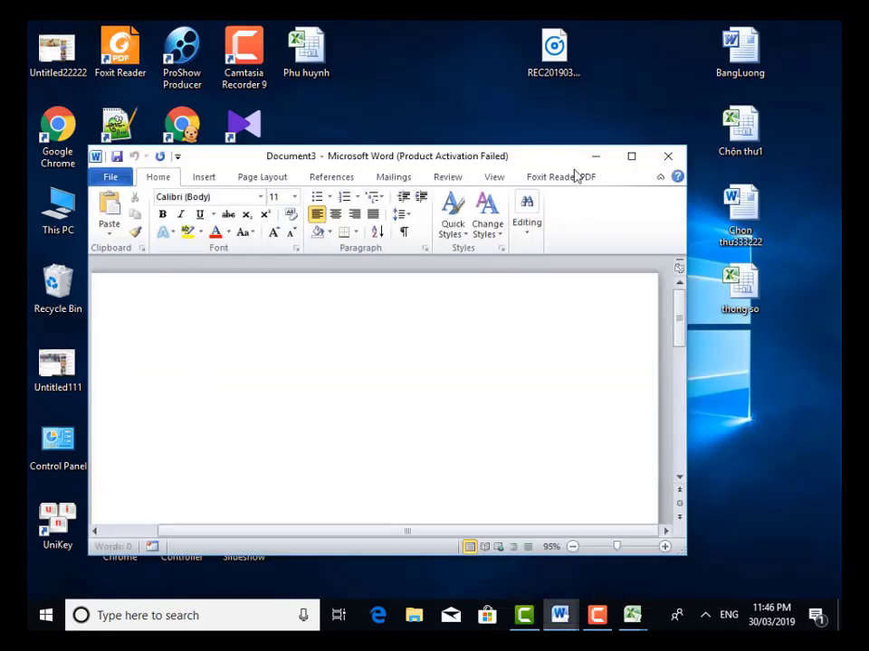
Start a Labels mail merge and begin a new custom label on A4 paper.
left_click(630, 155)
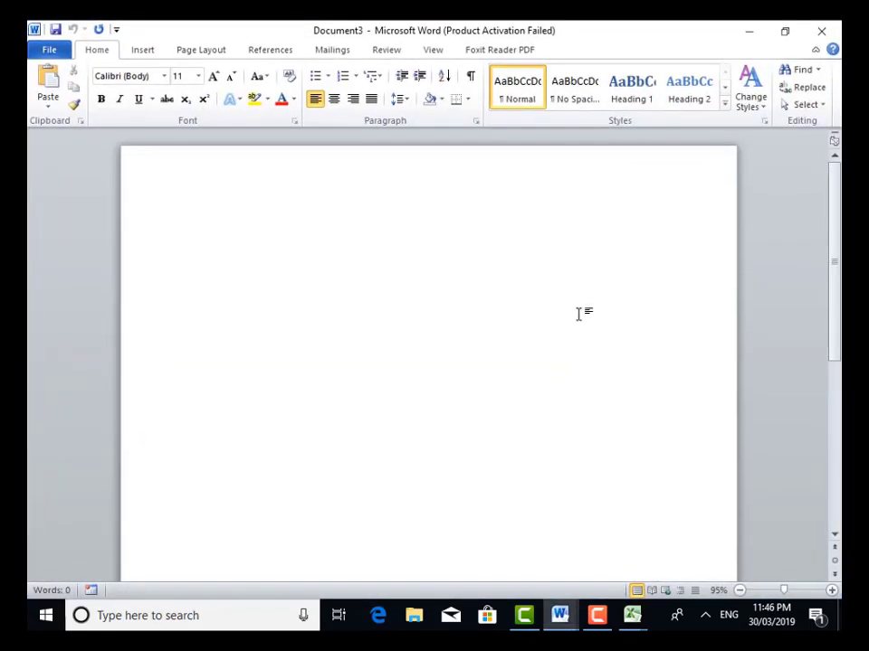
left_click(332, 50)
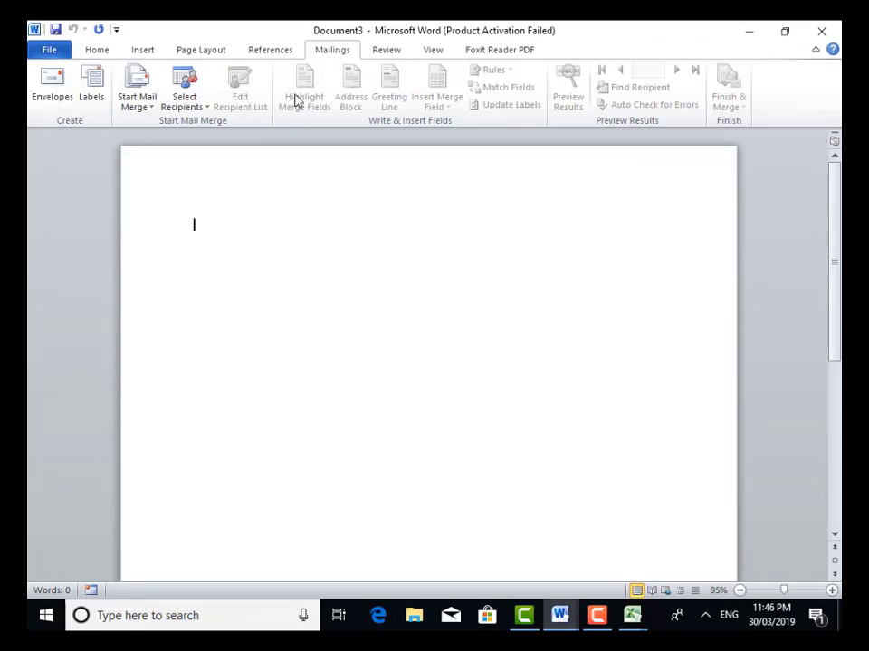
left_click(143, 109)
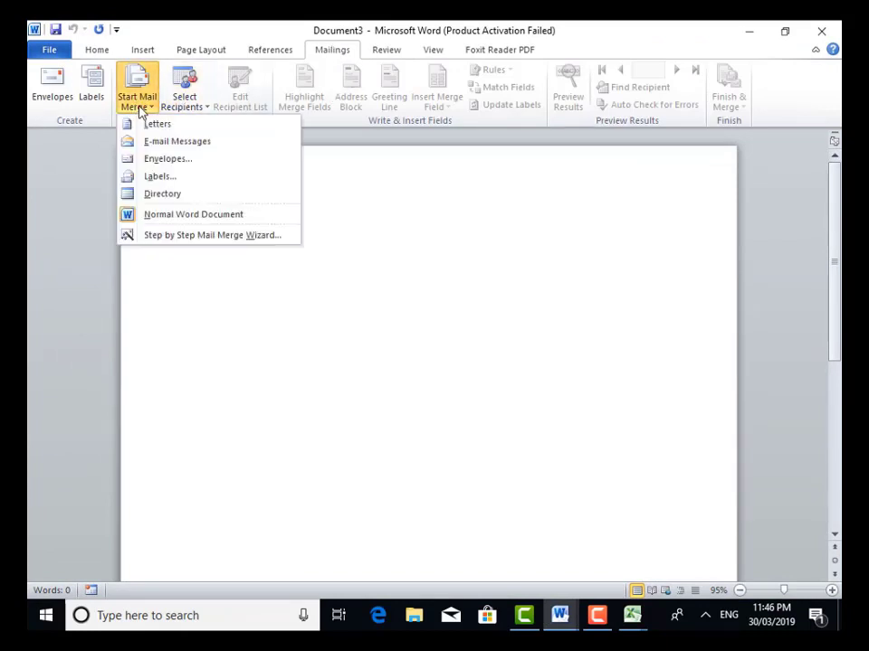
left_click(163, 176)
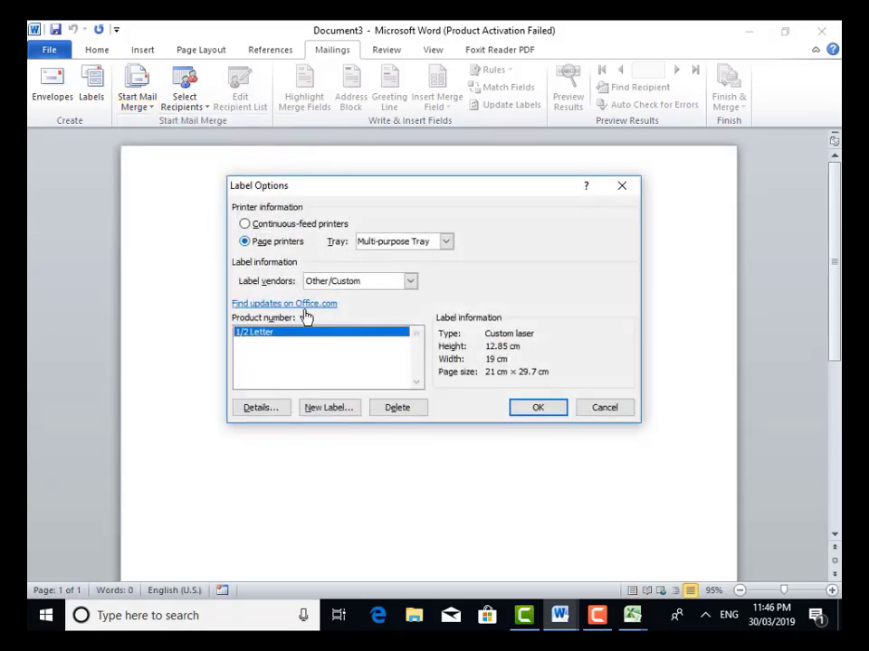
left_click(328, 408)
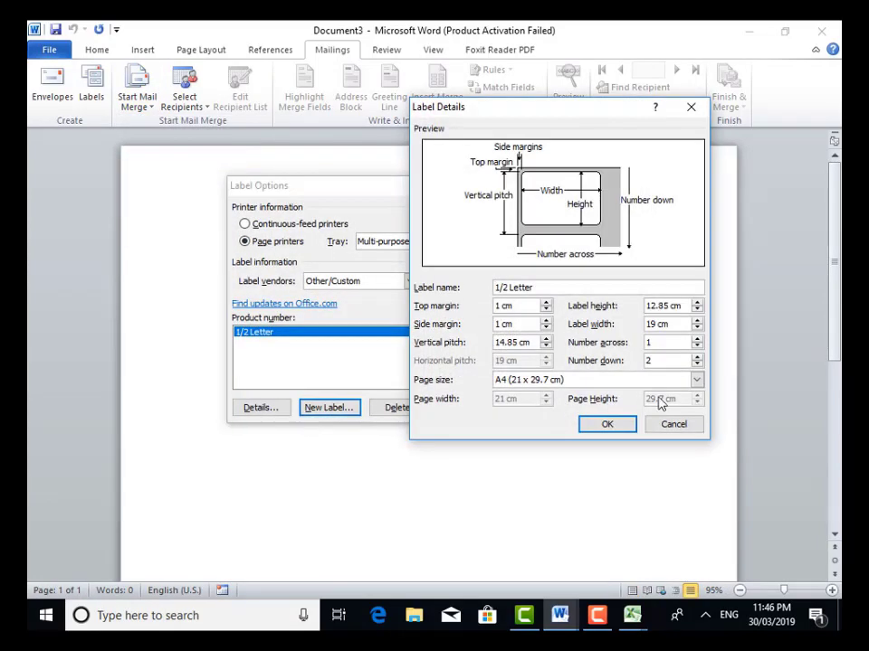
left_click(696, 381)
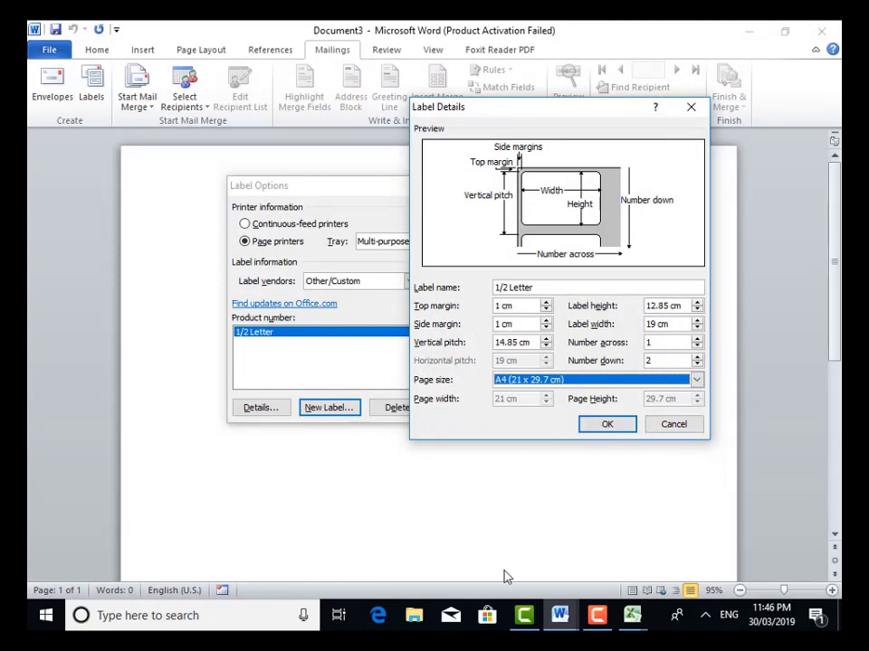
Save the 12.85 × 19 cm label, 14.85 cm pitch, 1 across, 2 down, and apply it.
mouse_move(632, 624)
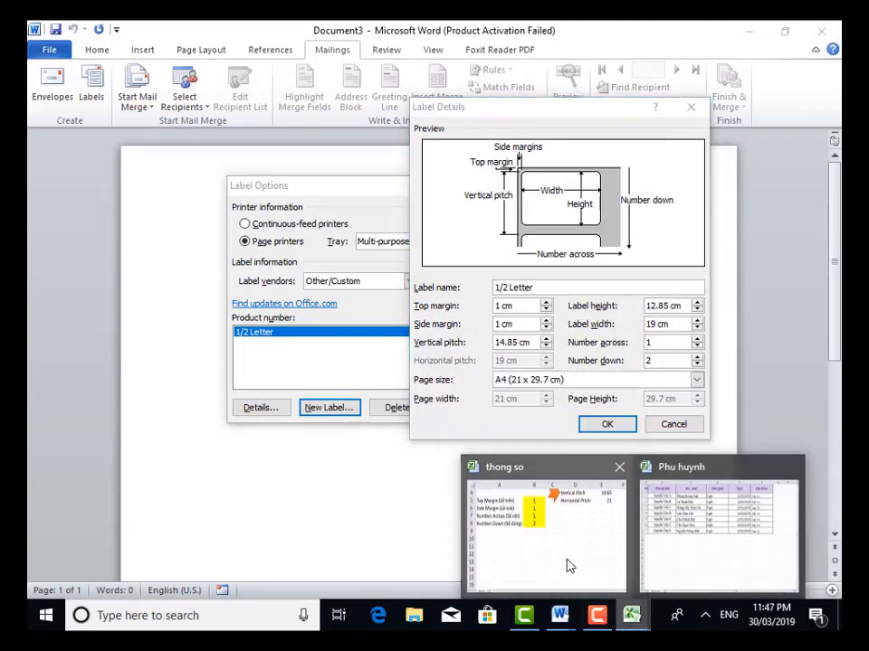
left_click(567, 567)
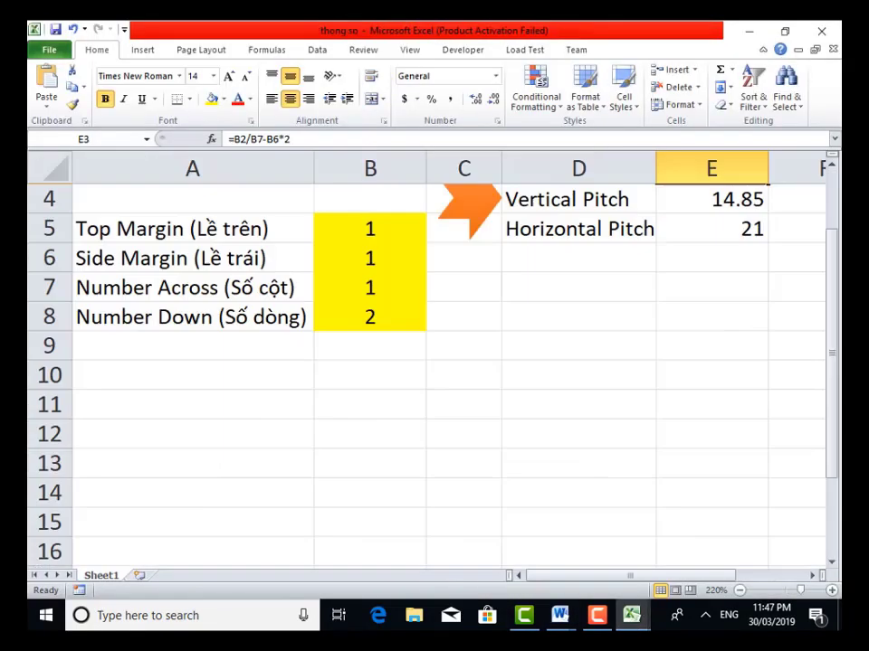
left_click(681, 206)
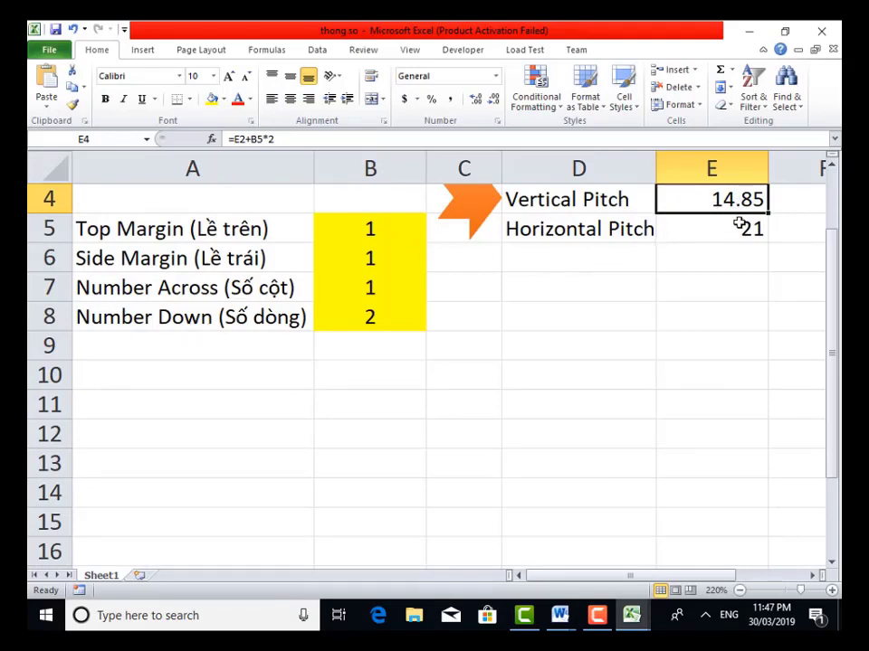
left_click(570, 227)
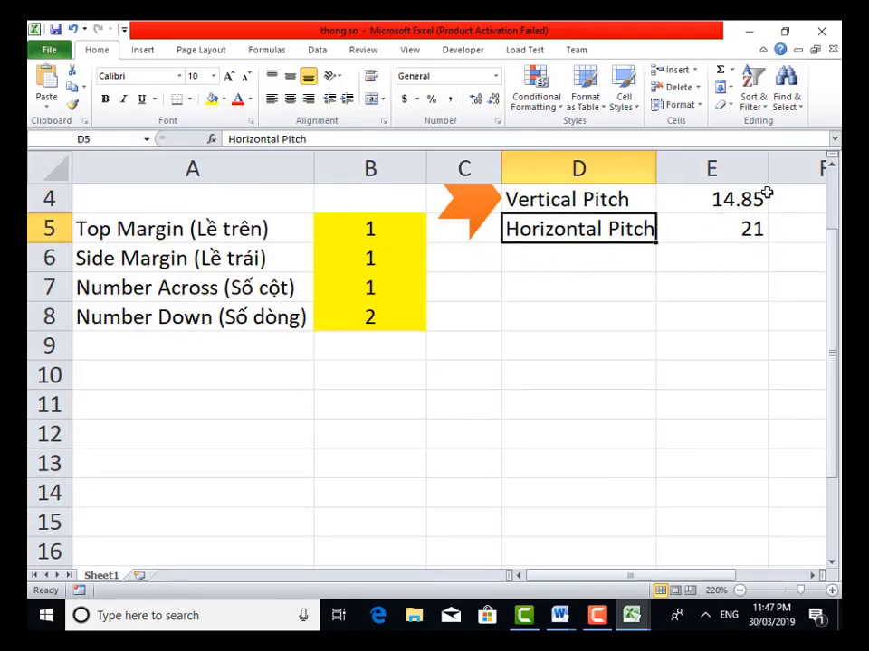
scroll(655, 285, "up", 1)
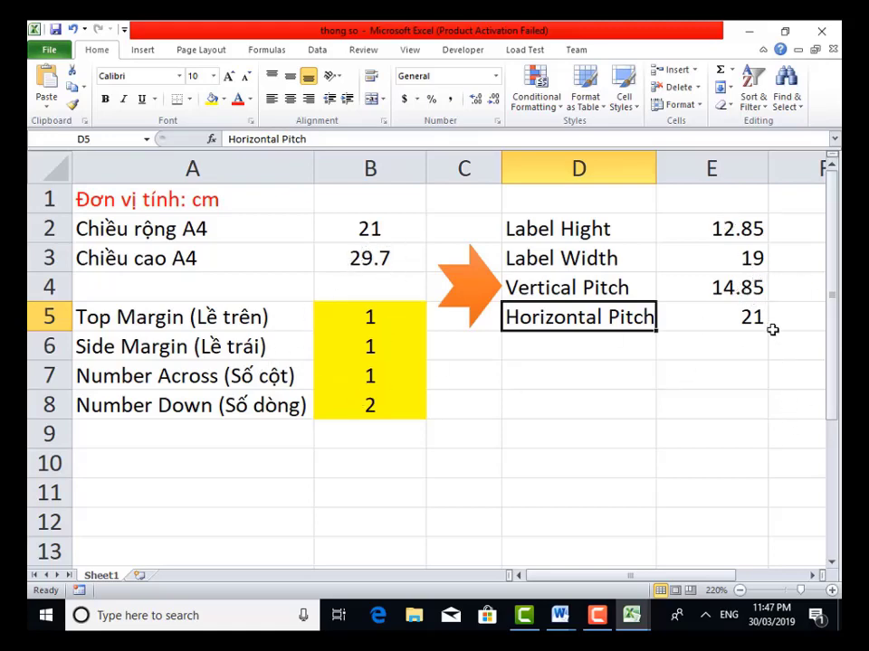
left_click(756, 43)
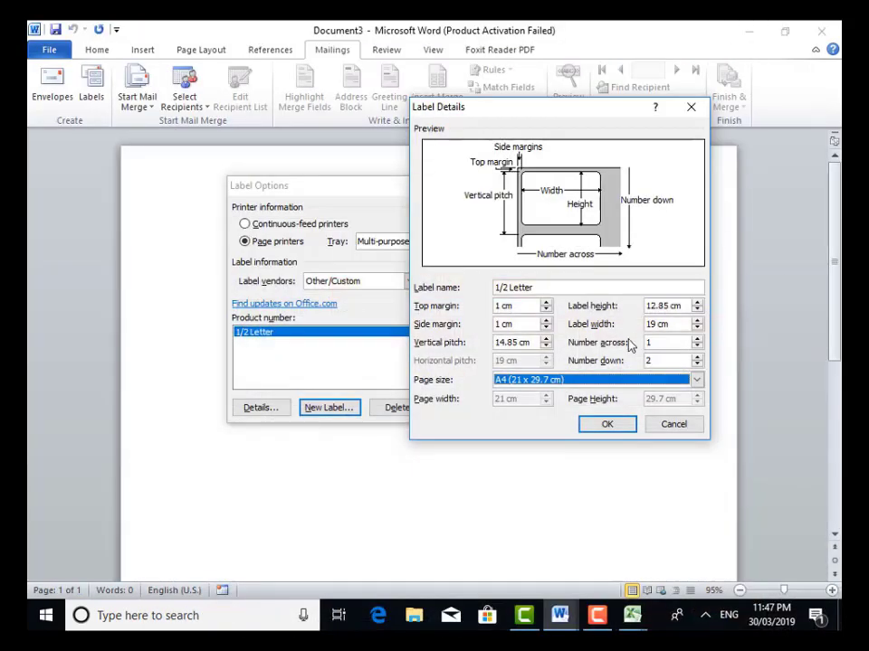
left_click(609, 427)
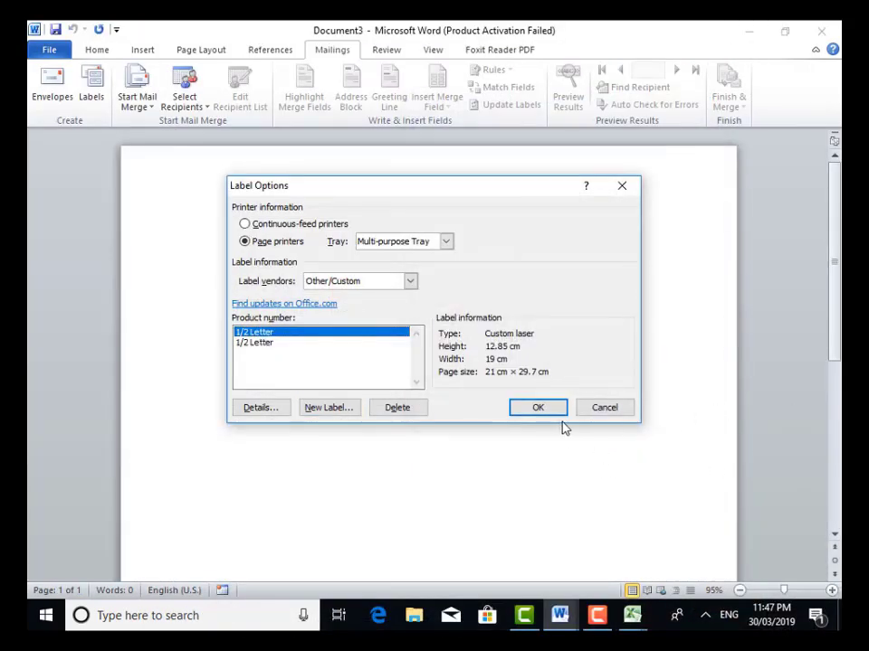
left_click(537, 408)
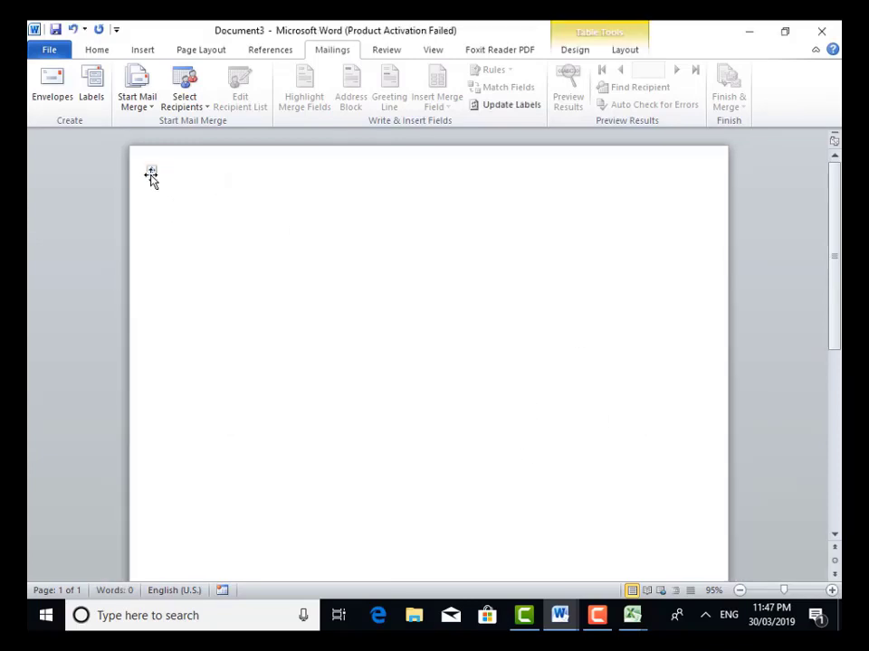
Apply All borders to the label table through Borders and Shading.
left_click(151, 173)
right_click(152, 173)
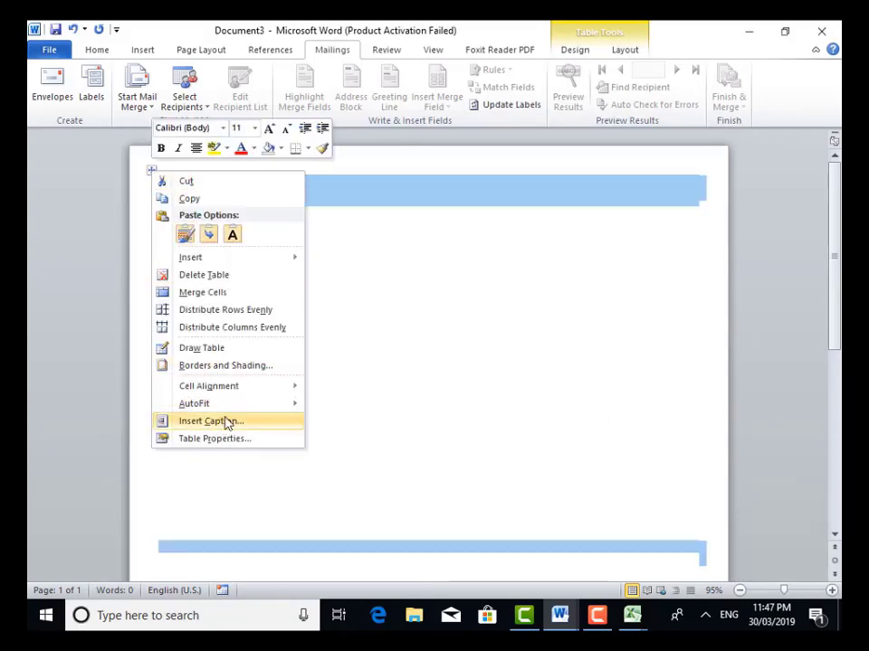
mouse_move(226, 387)
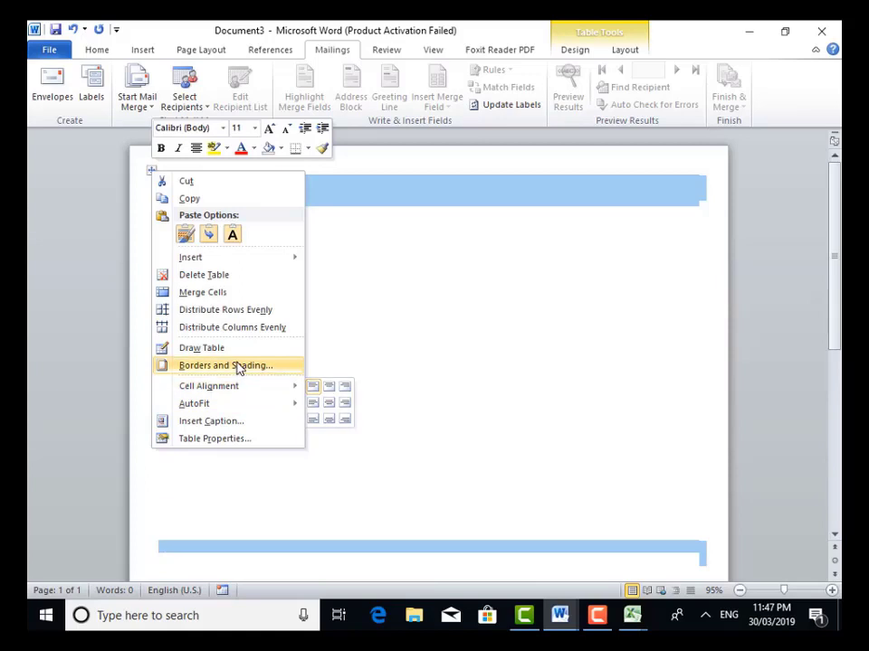
left_click(238, 366)
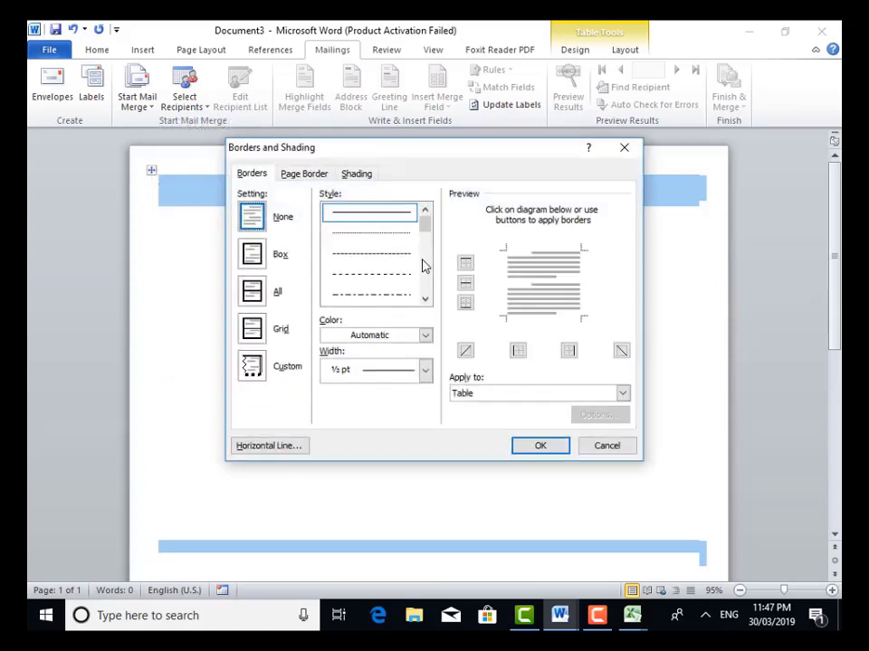
left_click(519, 279)
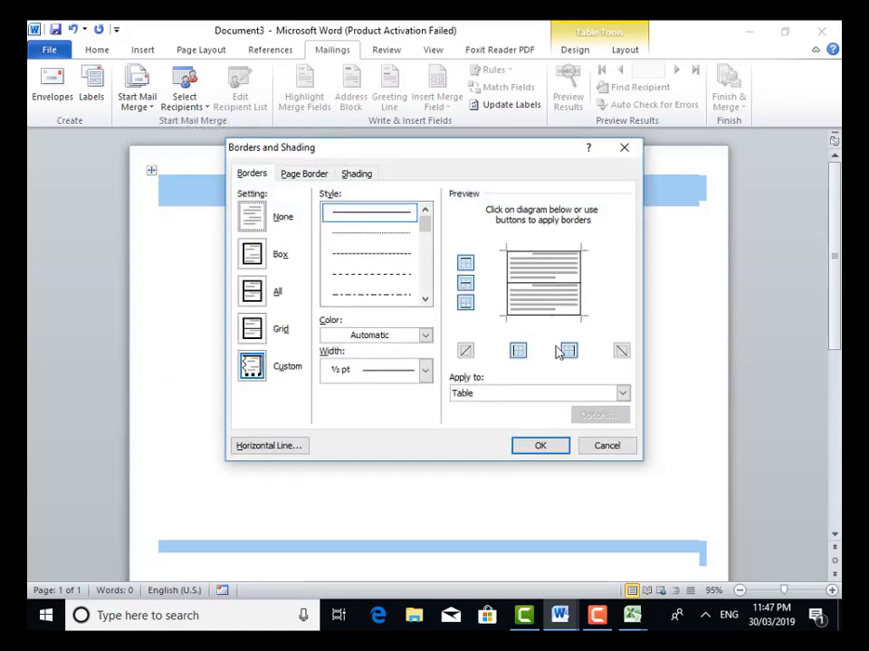
left_click(553, 442)
left_click(601, 416)
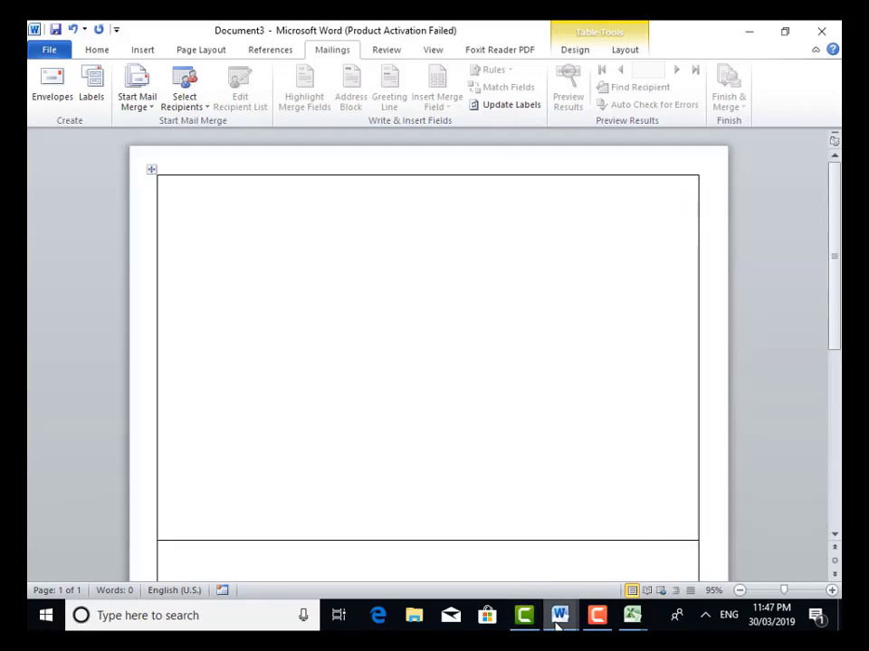
Select and copy the whole GIẤY MỜI PHỤ HUYNH invitation form in PHÒNG GD.
left_click(387, 556)
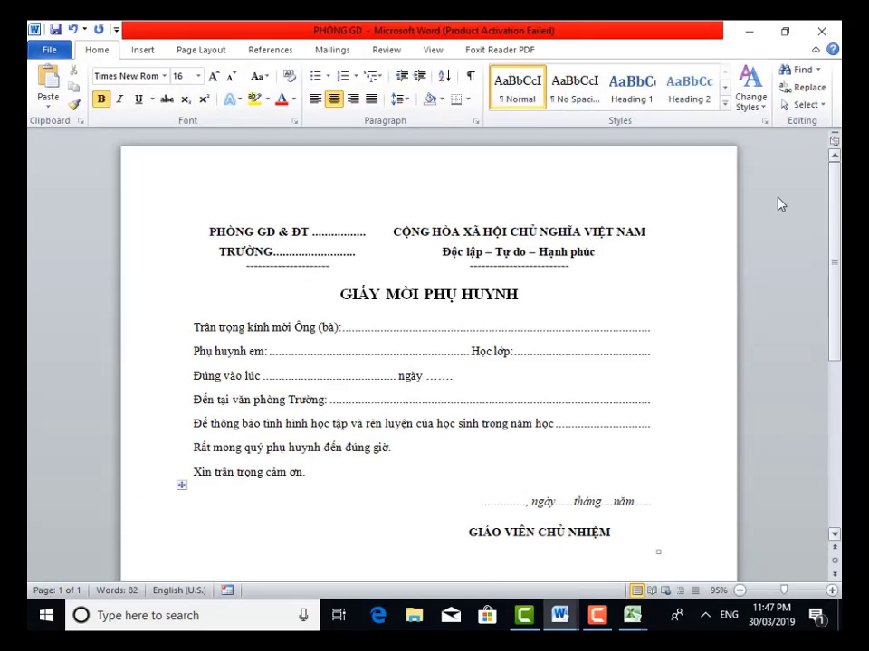
scroll(635, 473, "down", 2)
scroll(663, 390, "down", 3)
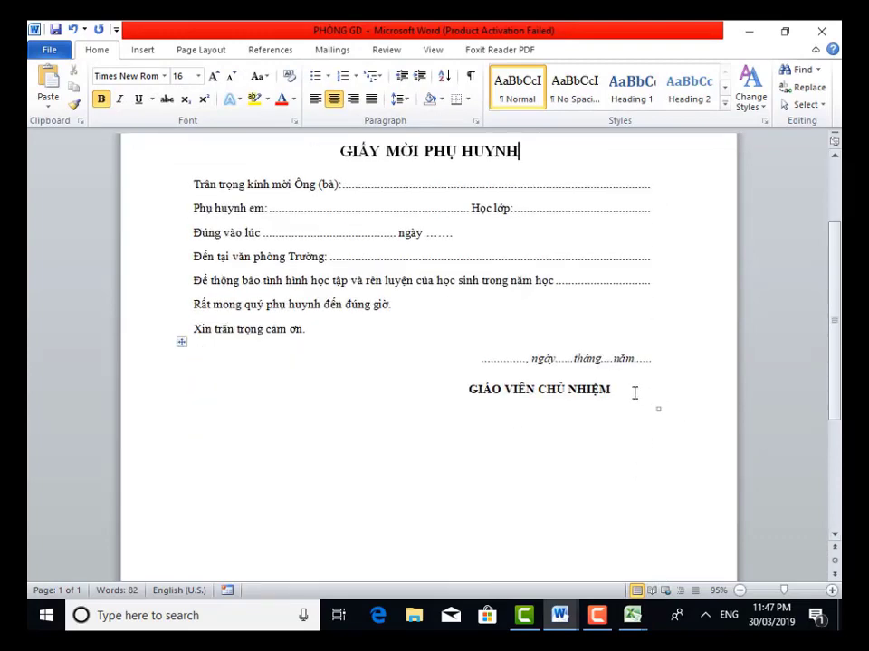
left_click_drag(635, 393, 252, 238)
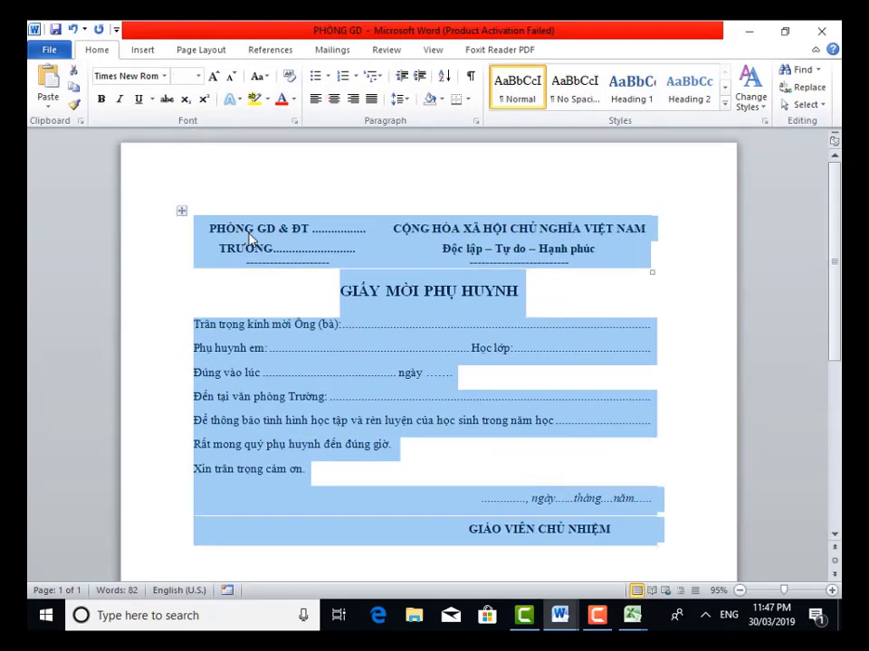
right_click(251, 238)
left_click(271, 259)
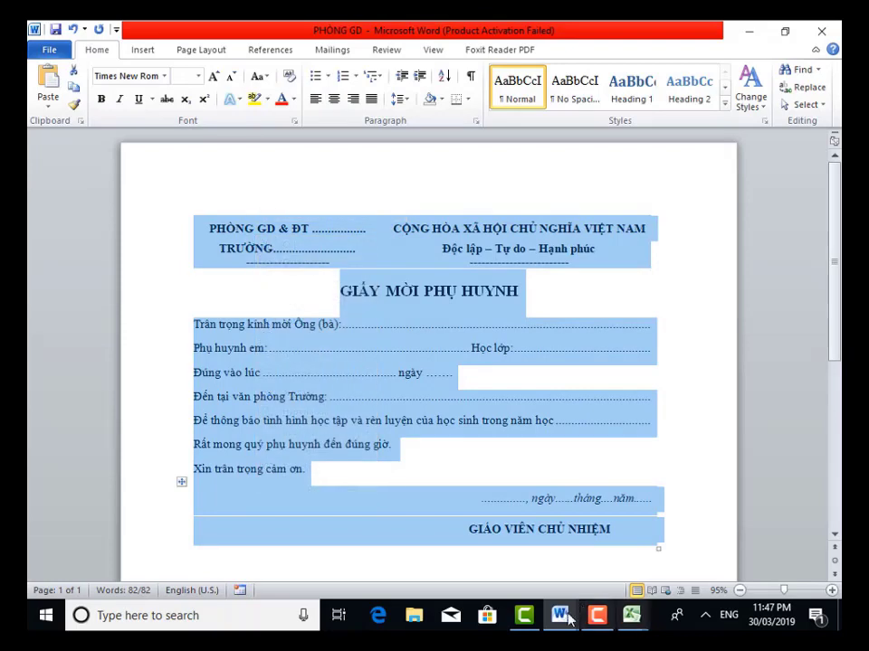
Paste the invitation into Document3's first label cell, keeping source formatting.
mouse_move(568, 619)
left_click(598, 579)
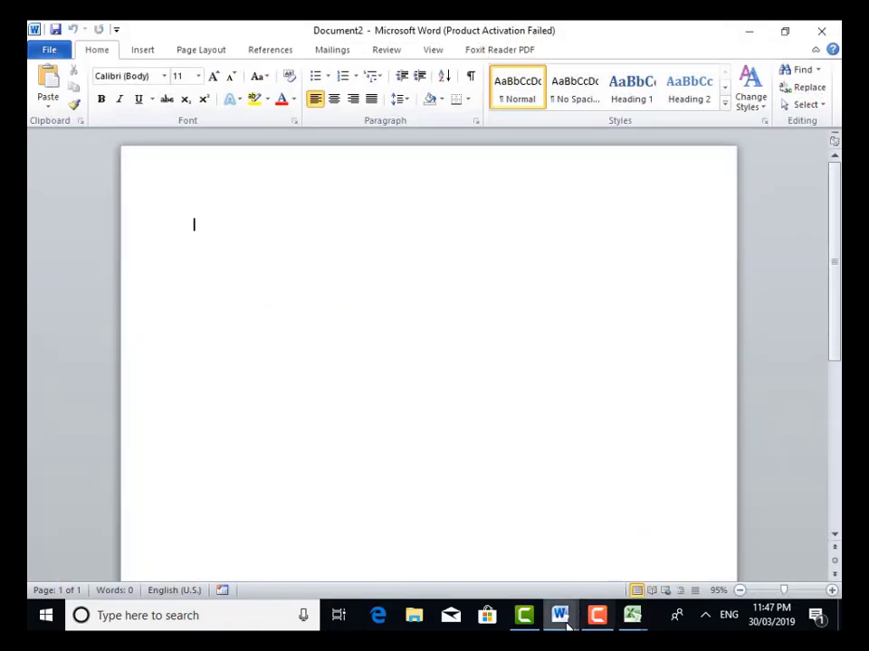
left_click(717, 547)
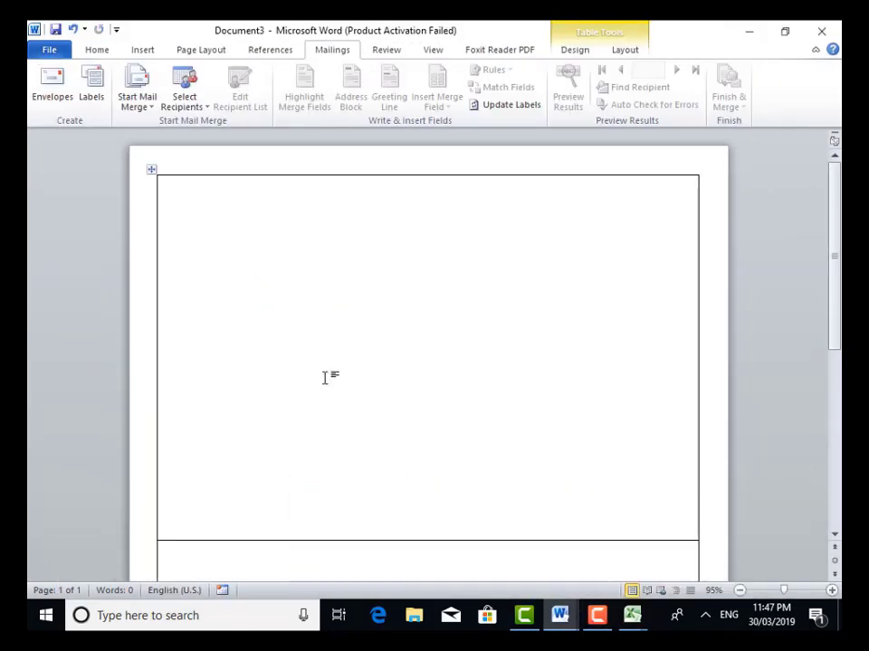
right_click(232, 226)
left_click(268, 285)
Choose Use Existing List from Select Recipients.
scroll(503, 512, "down", 1)
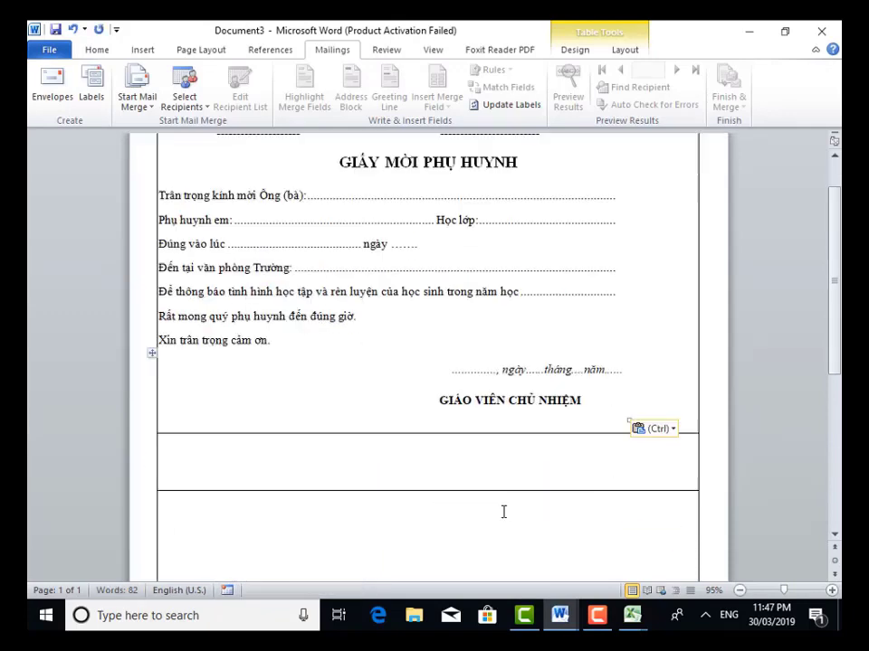
scroll(520, 512, "down", 1)
scroll(518, 506, "down", 5)
scroll(488, 508, "up", 6)
scroll(487, 509, "down", 2)
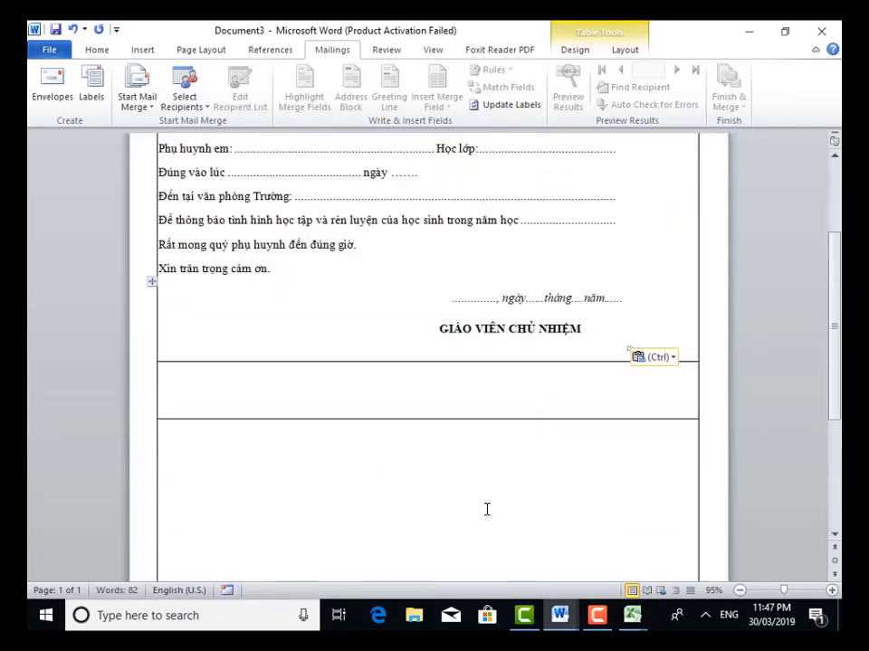
scroll(487, 509, "down", 3)
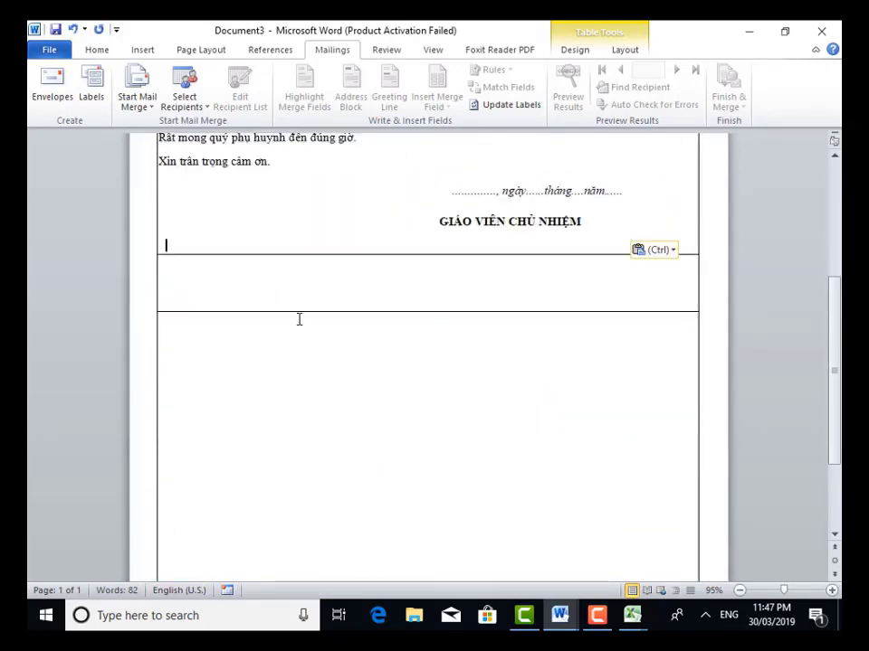
left_click(182, 104)
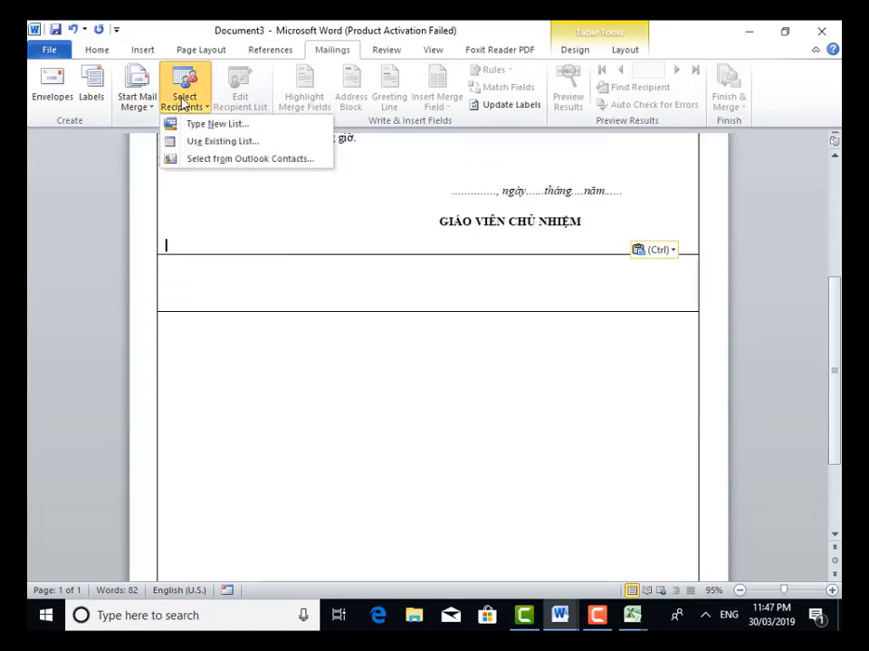
left_click(228, 146)
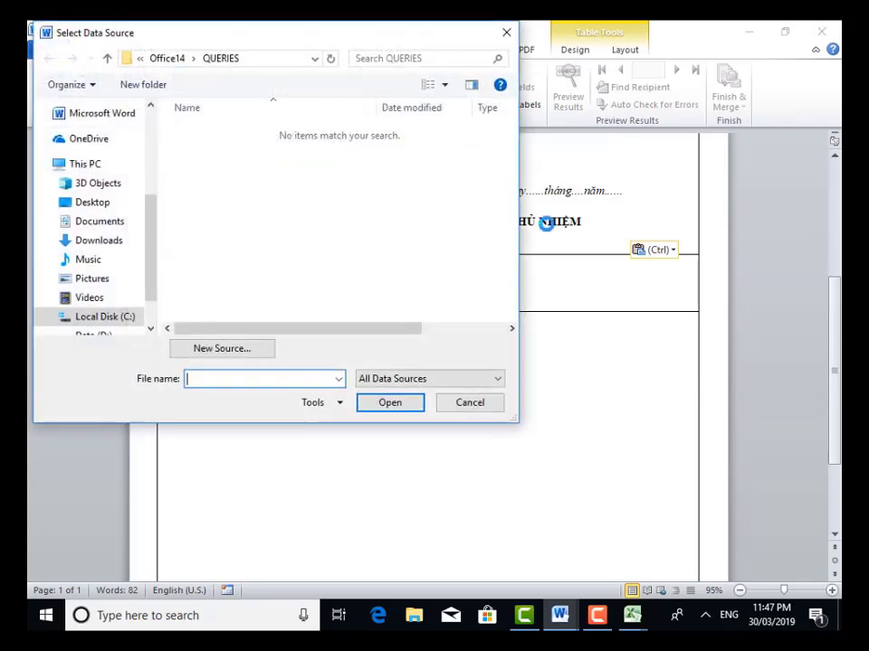
Pick the Phu huynh workbook on the Desktop and confirm its Danh sách table.
left_click(90, 206)
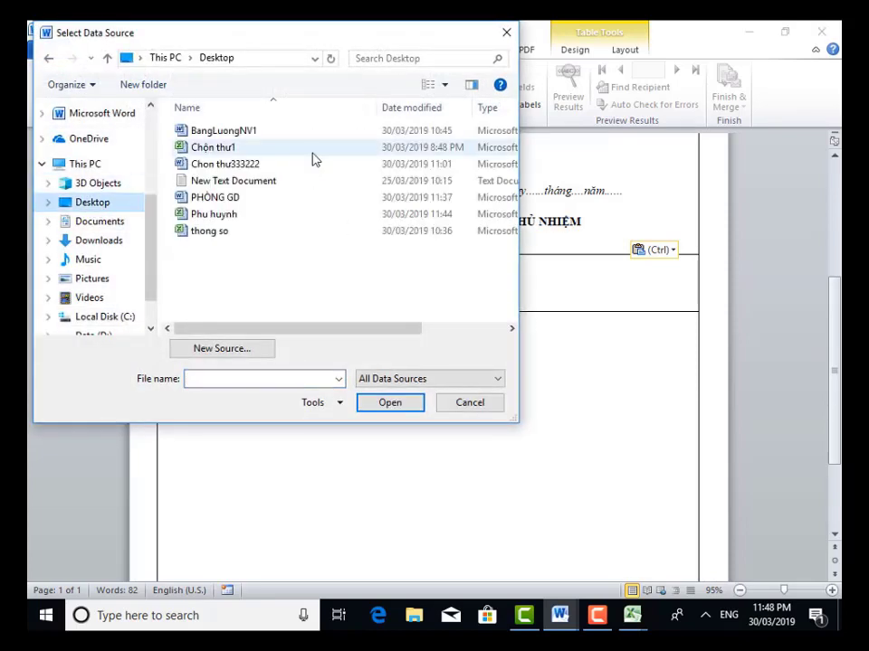
double_click(210, 215)
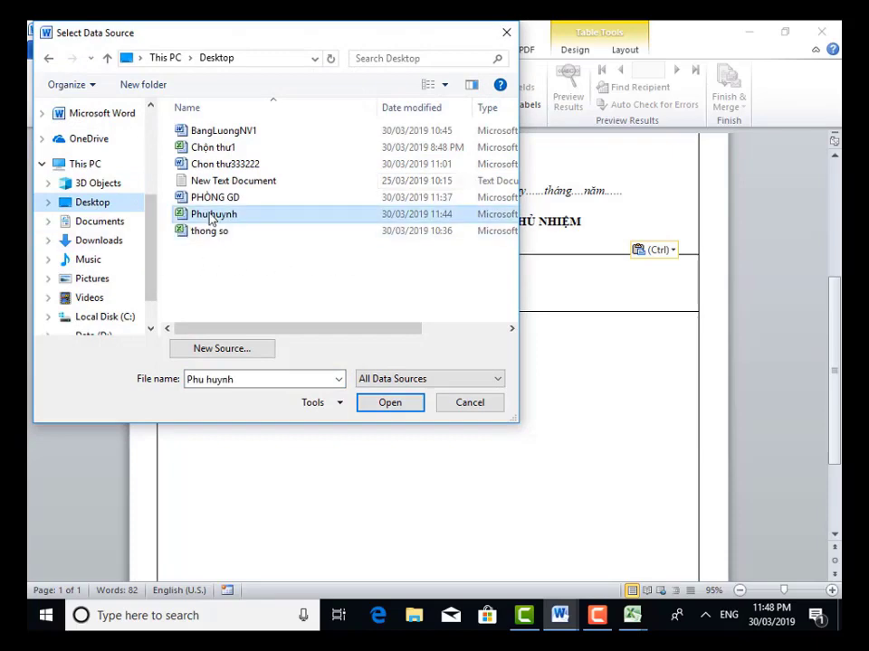
left_click(523, 370)
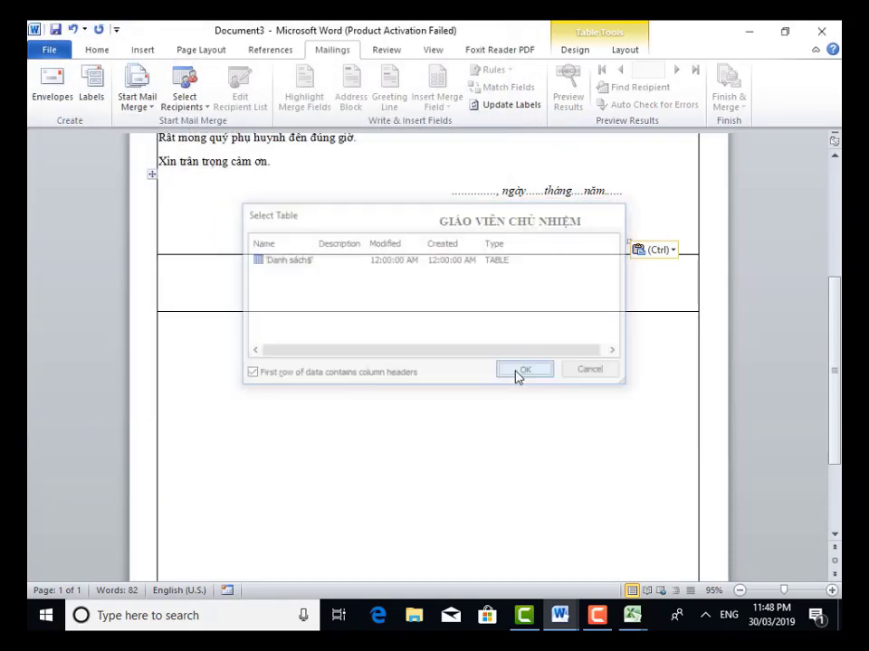
scroll(458, 246, "up", 2)
scroll(350, 300, "up", 3)
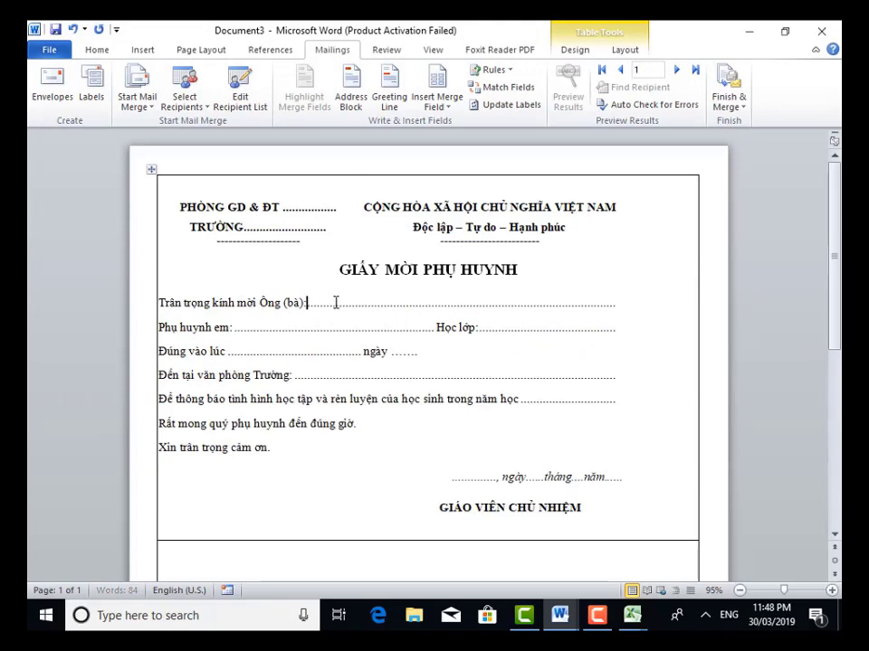
Insert «Phu_huynh» after Ông (bà): and «Hoc_sinh» after Phụ huynh em:.
left_click(450, 102)
left_click(459, 139)
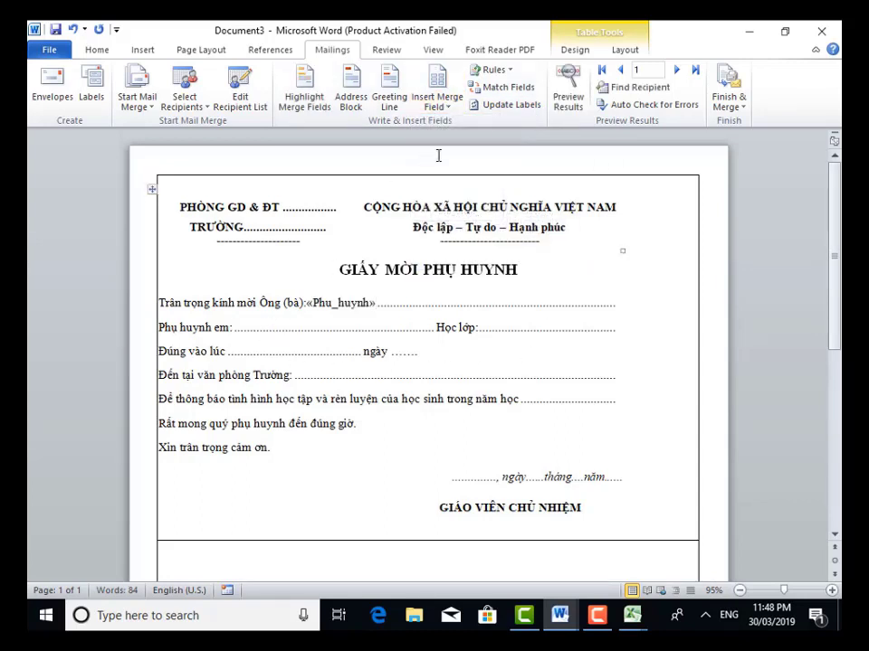
left_click(438, 100)
left_click(472, 159)
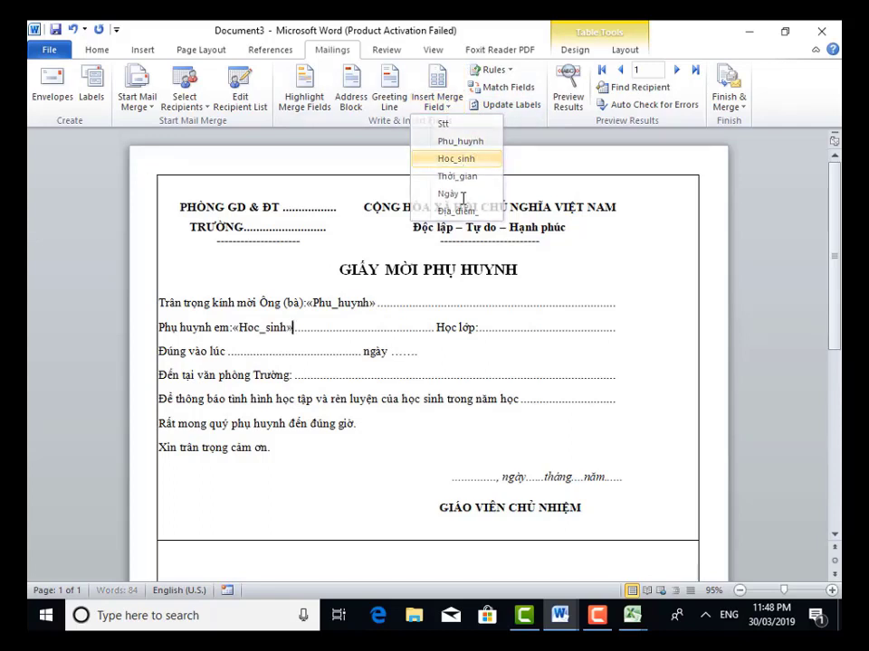
left_click(445, 102)
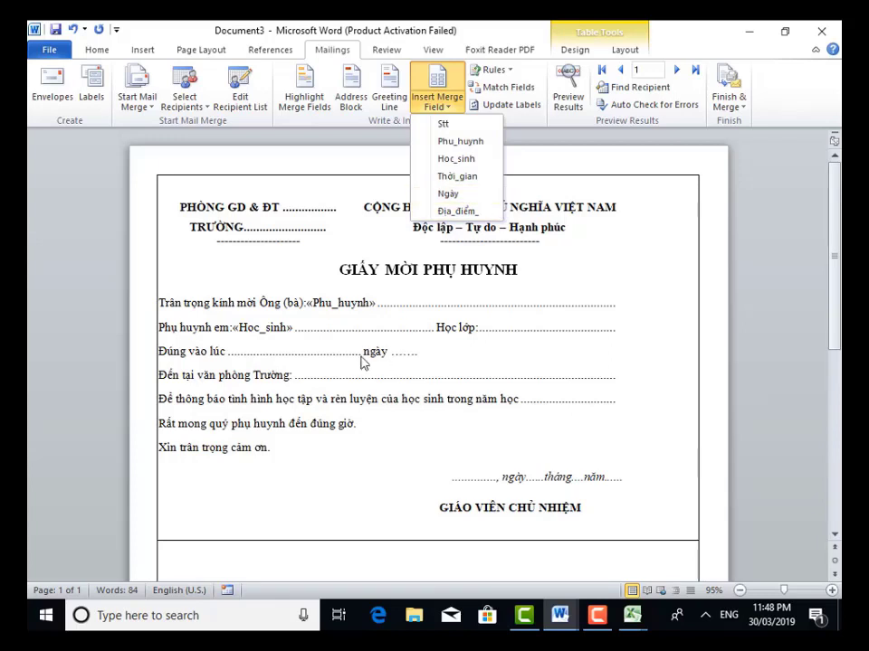
left_click(288, 355)
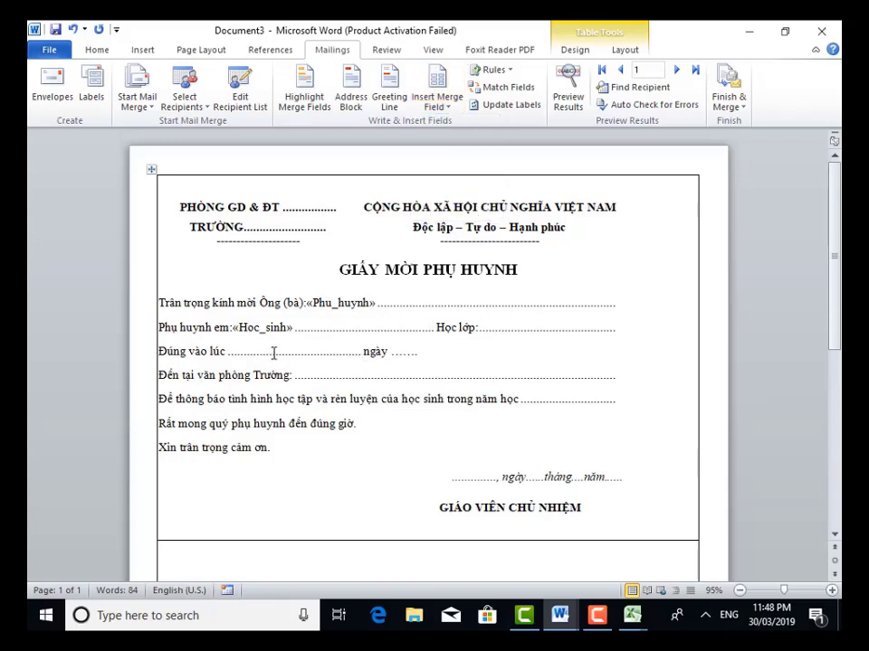
Insert «Thời_gian» after Đúng vào lúc, «Ngày» after ngày, and «Địa_điểm_» after Trường:.
left_click(437, 101)
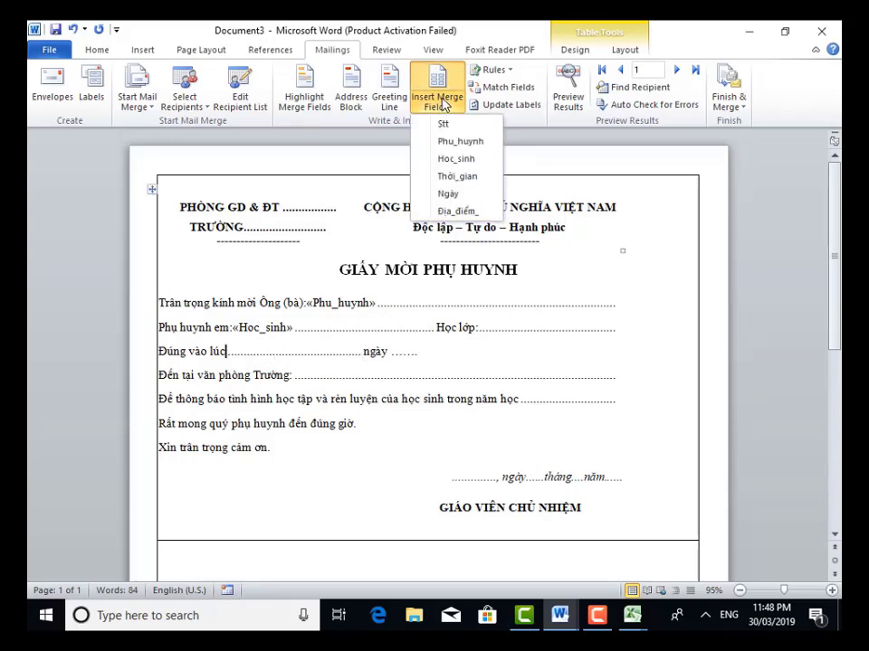
left_click(463, 177)
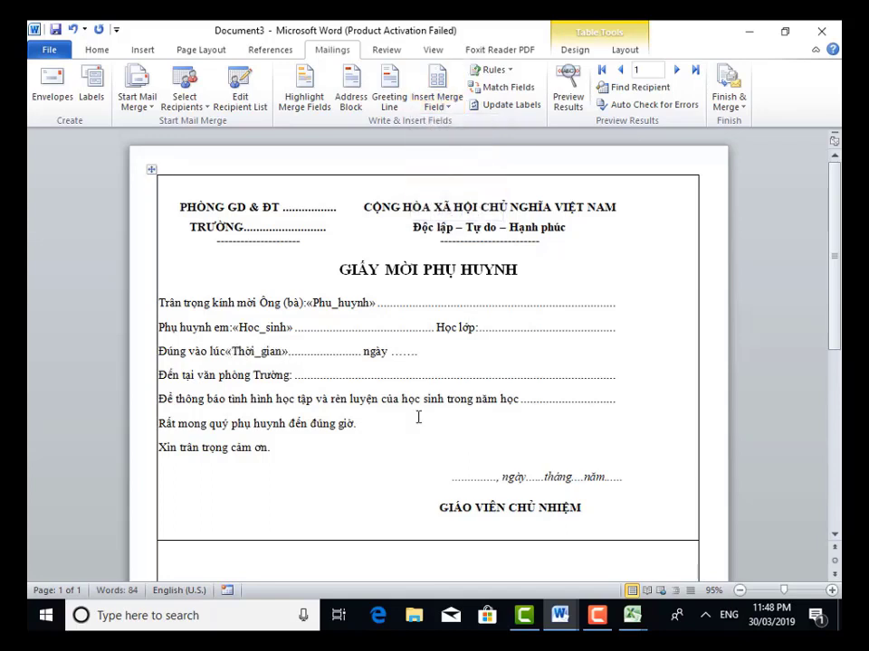
left_click(227, 351)
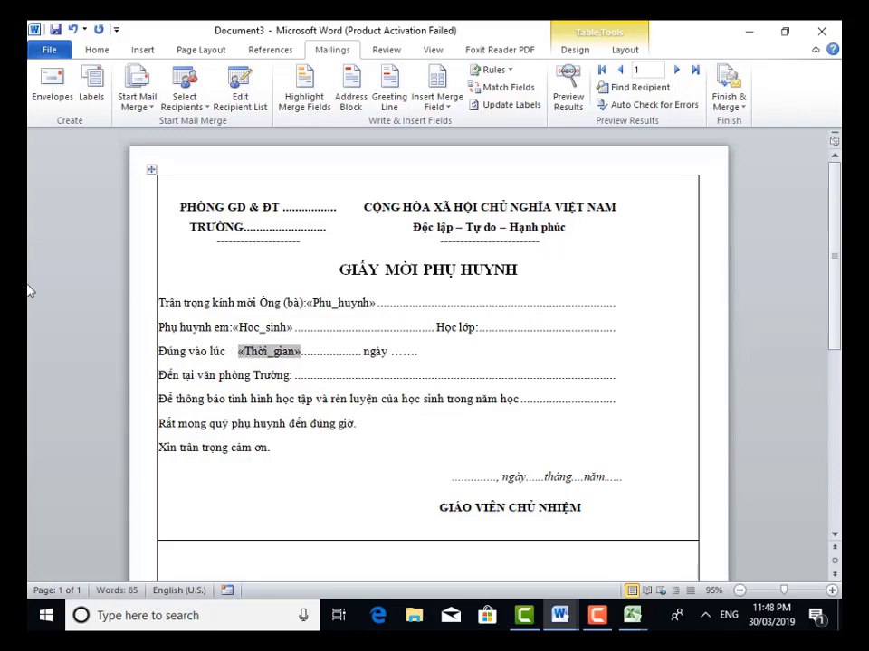
left_click(408, 352)
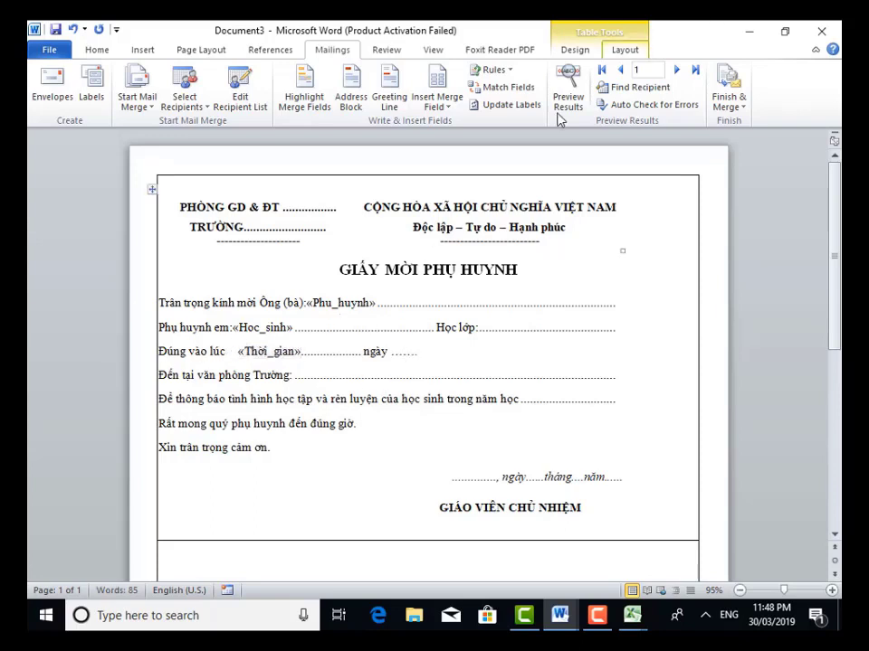
left_click(438, 102)
left_click(456, 193)
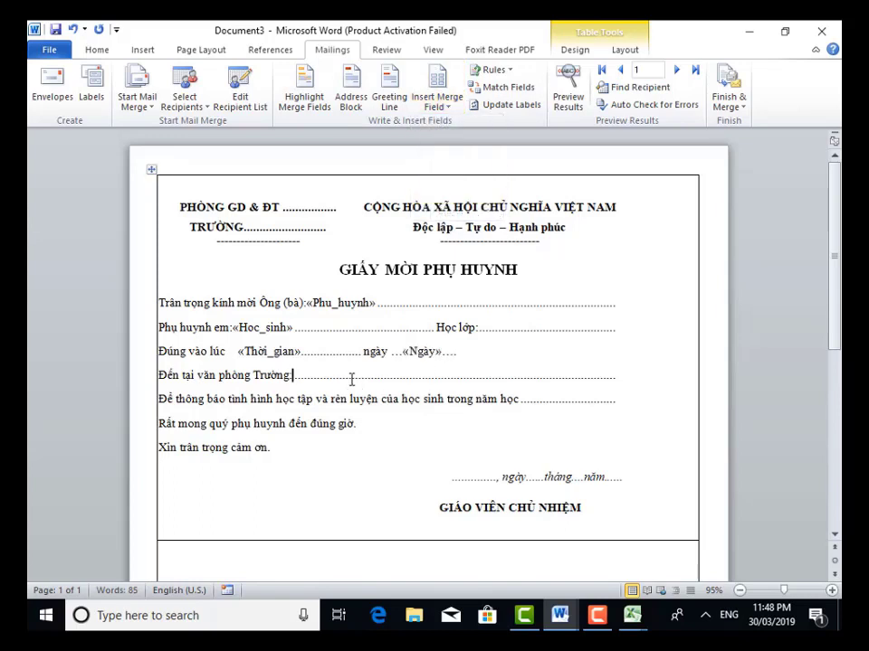
left_click(446, 103)
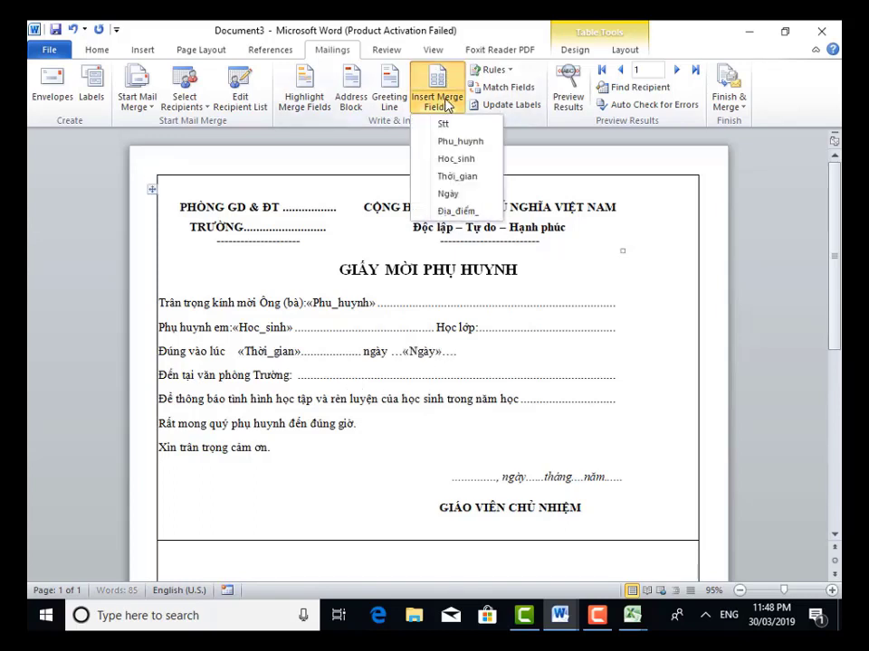
left_click(456, 210)
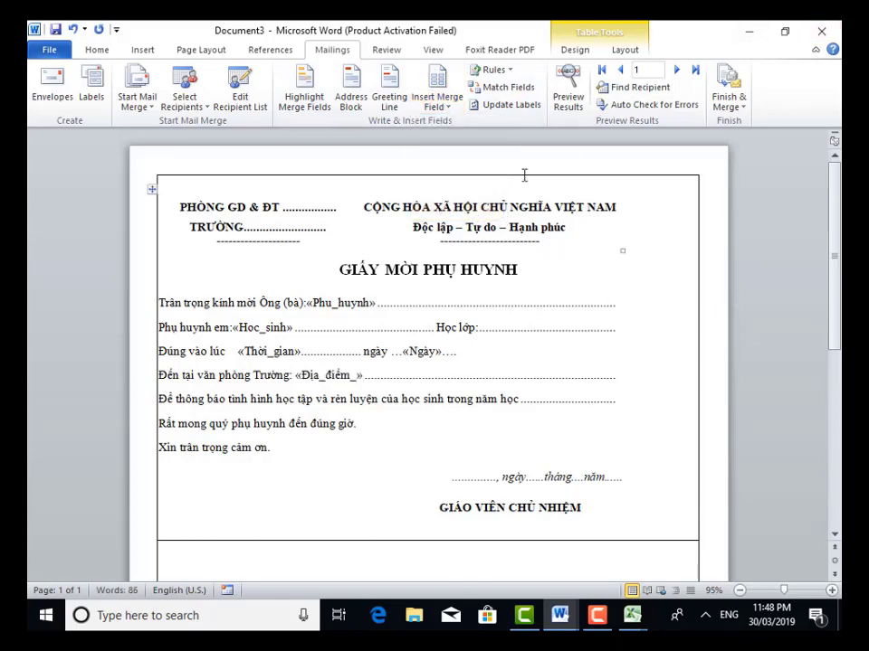
Preview the letter with real recipient data, stepping to later records and back to the first.
left_click(569, 98)
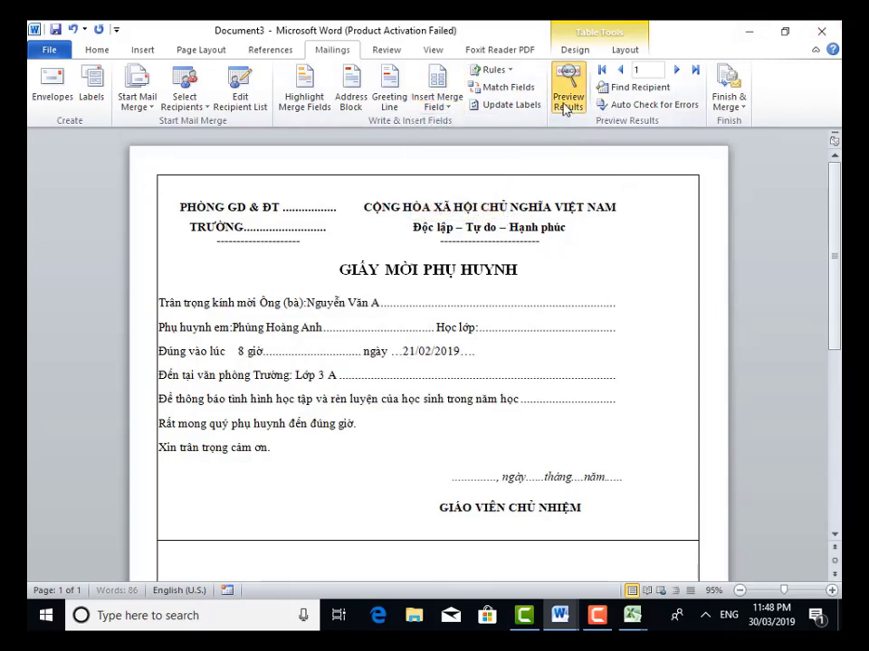
left_click(676, 70)
left_click(676, 70)
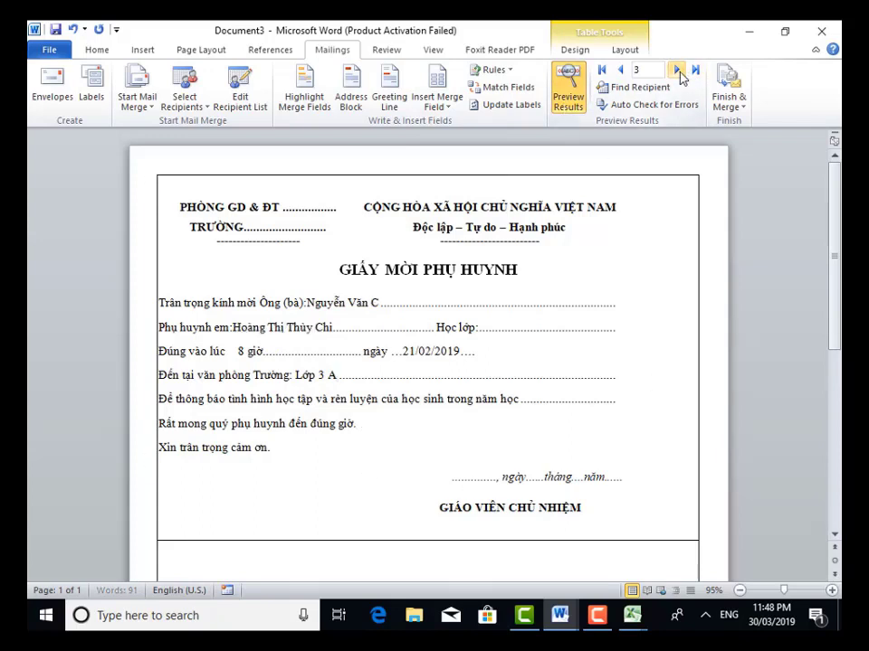
left_click(621, 69)
left_click(620, 69)
Turn Preview Results off so the letter shows its merge field placeholders again.
left_click(568, 90)
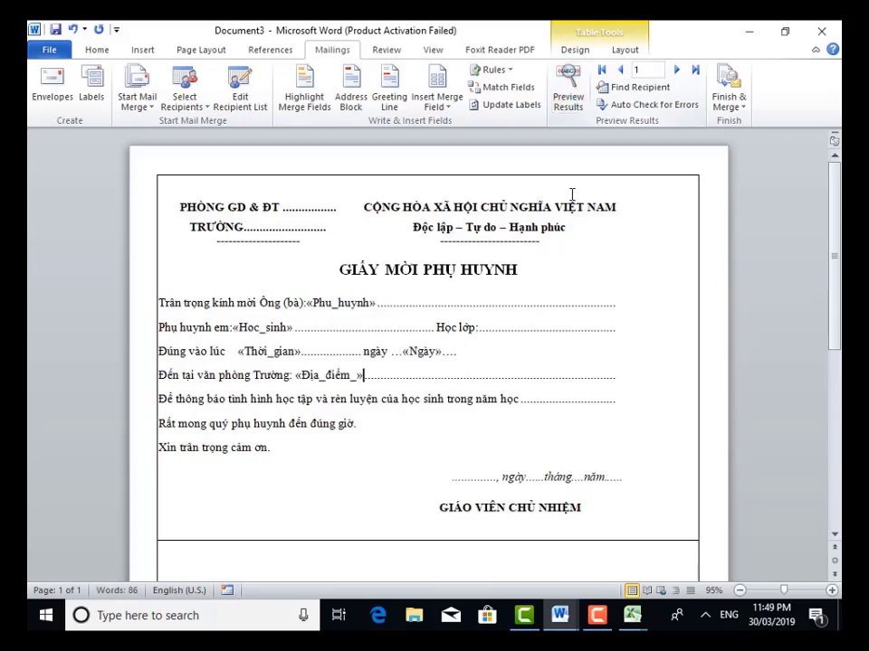
scroll(466, 327, "down", 5)
scroll(419, 409, "down", 5)
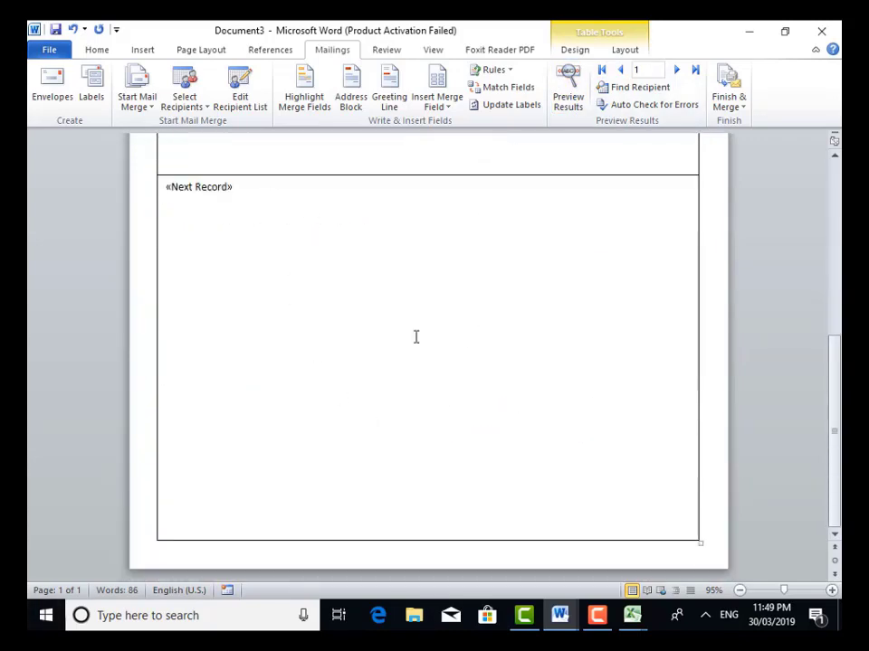
scroll(458, 379, "up", 5)
scroll(469, 366, "up", 7)
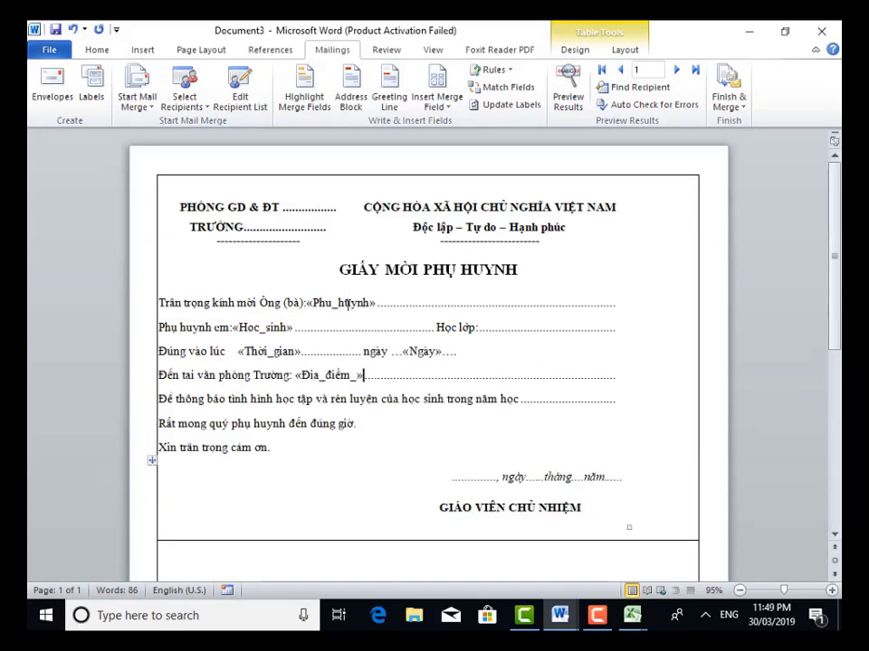
scroll(277, 340, "down", 3)
scroll(481, 348, "down", 2)
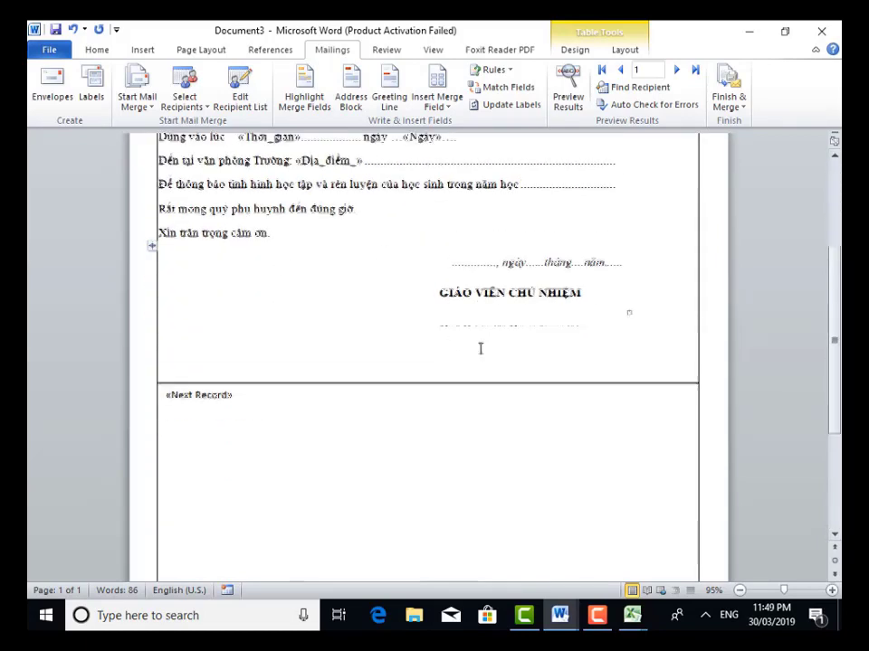
scroll(316, 321, "down", 4)
scroll(443, 367, "up", 8)
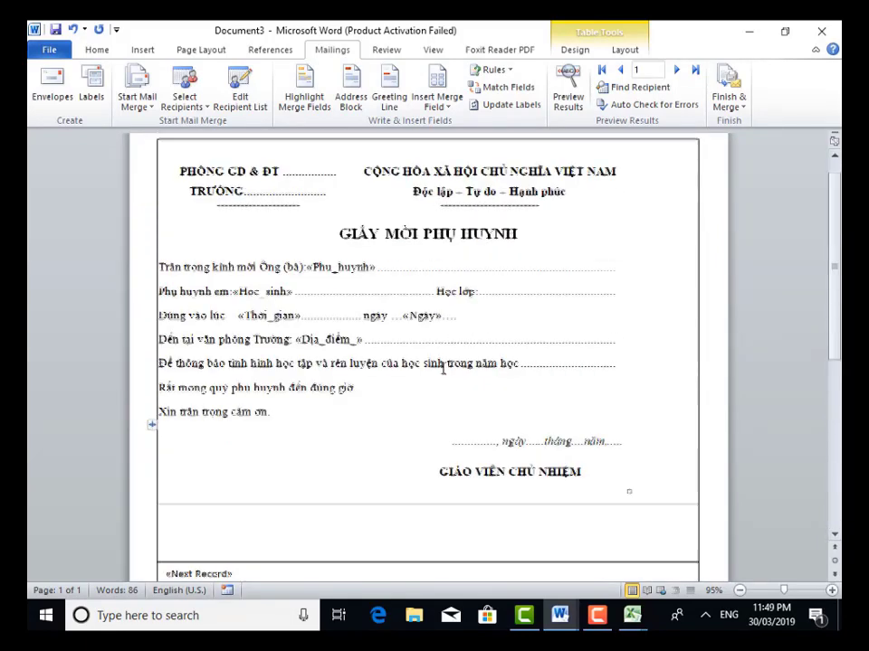
scroll(443, 367, "up", 1)
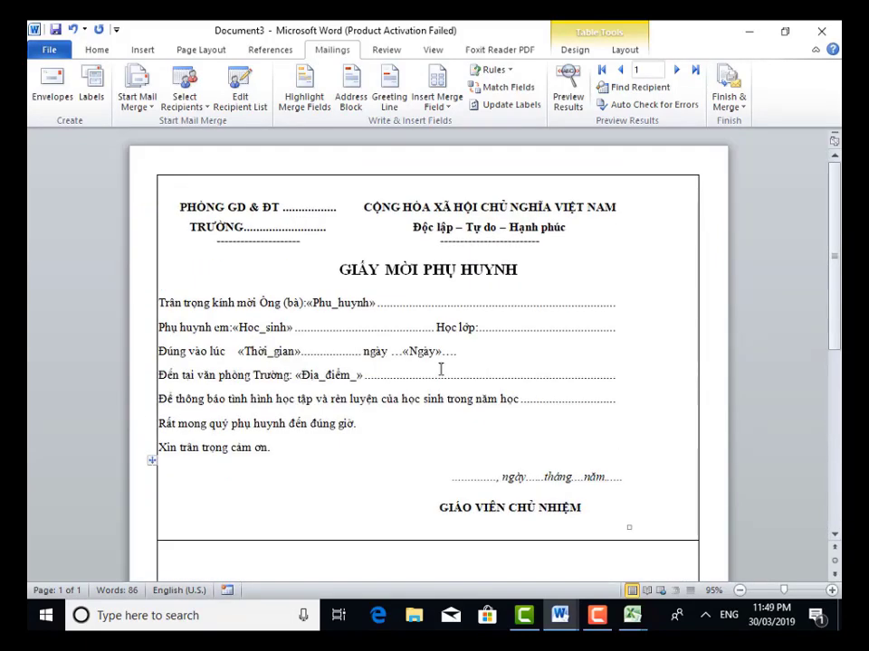
Update Labels to copy the invitation layout into the second label cell.
left_click(514, 109)
scroll(489, 261, "down", 3)
scroll(488, 260, "down", 3)
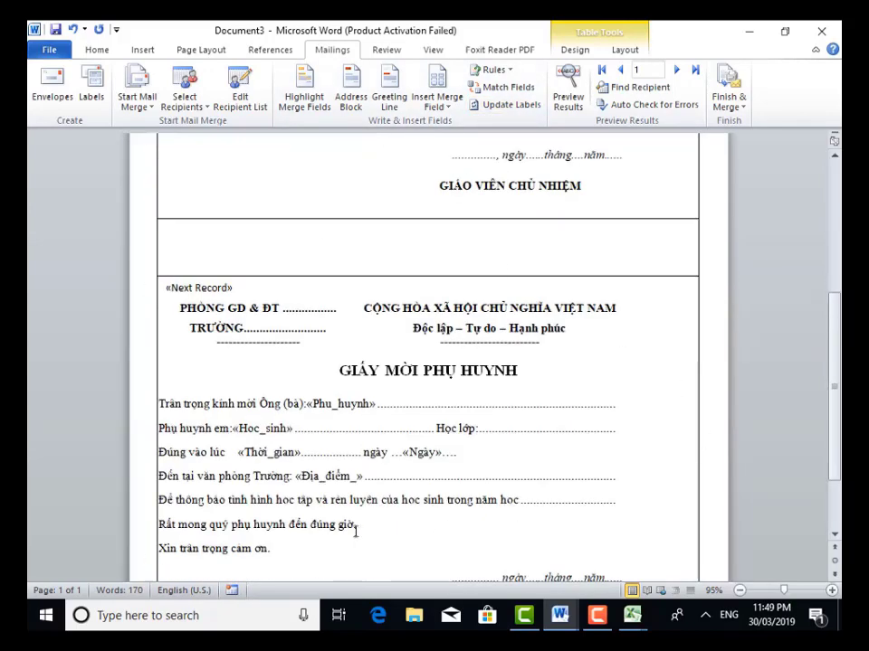
scroll(371, 516, "down", 1)
scroll(372, 515, "up", 3)
Preview both labels filled with real parent and student data.
left_click(568, 95)
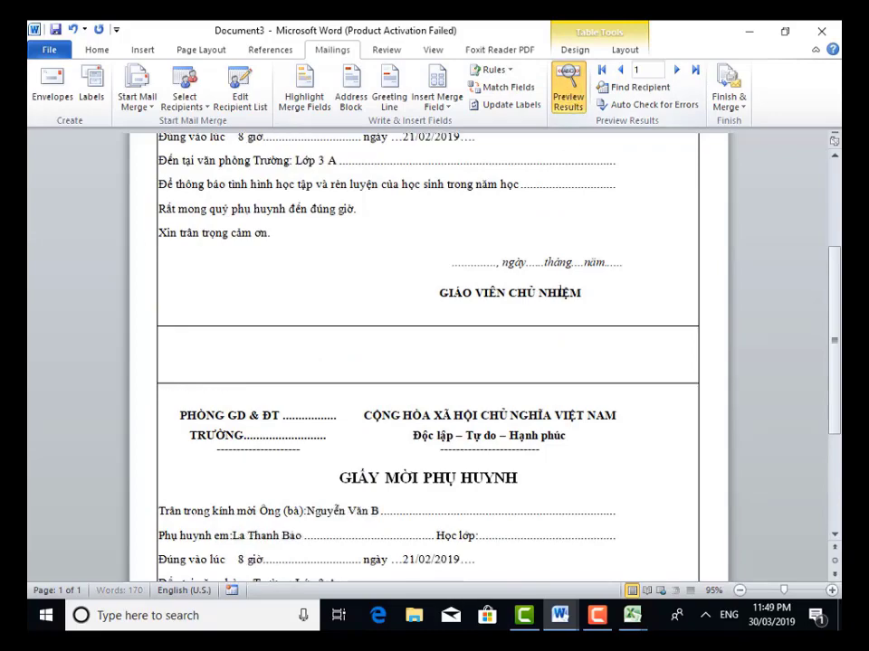
scroll(558, 301, "down", 3)
scroll(561, 297, "down", 1)
scroll(566, 297, "up", 6)
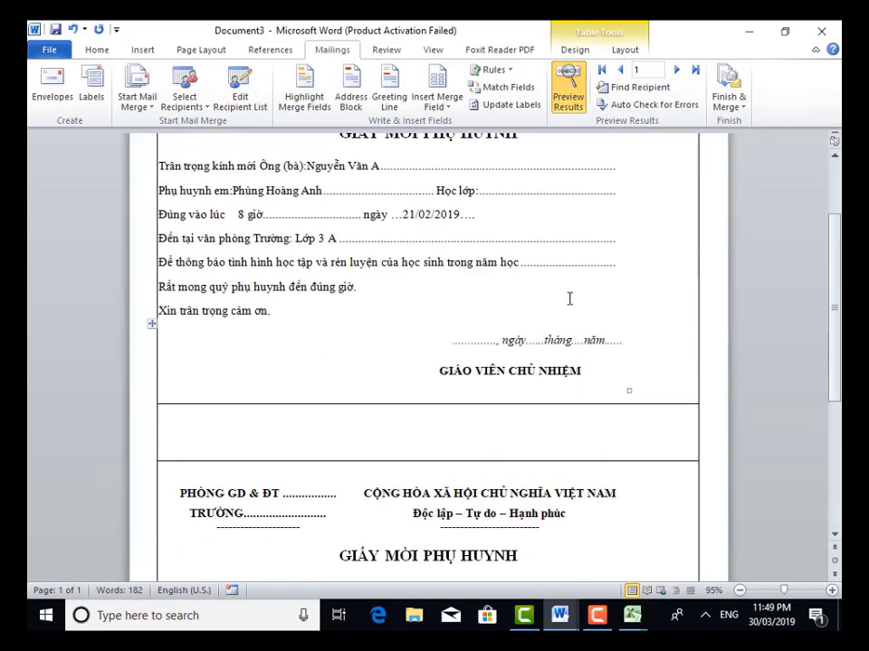
scroll(570, 298, "up", 3)
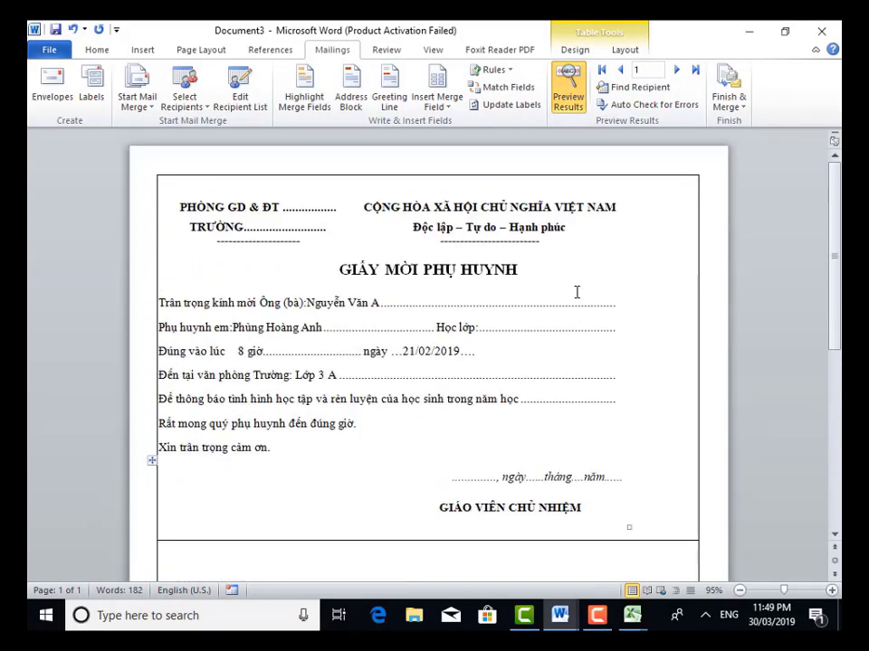
scroll(579, 289, "down", 4)
scroll(583, 277, "down", 3)
scroll(583, 295, "down", 2)
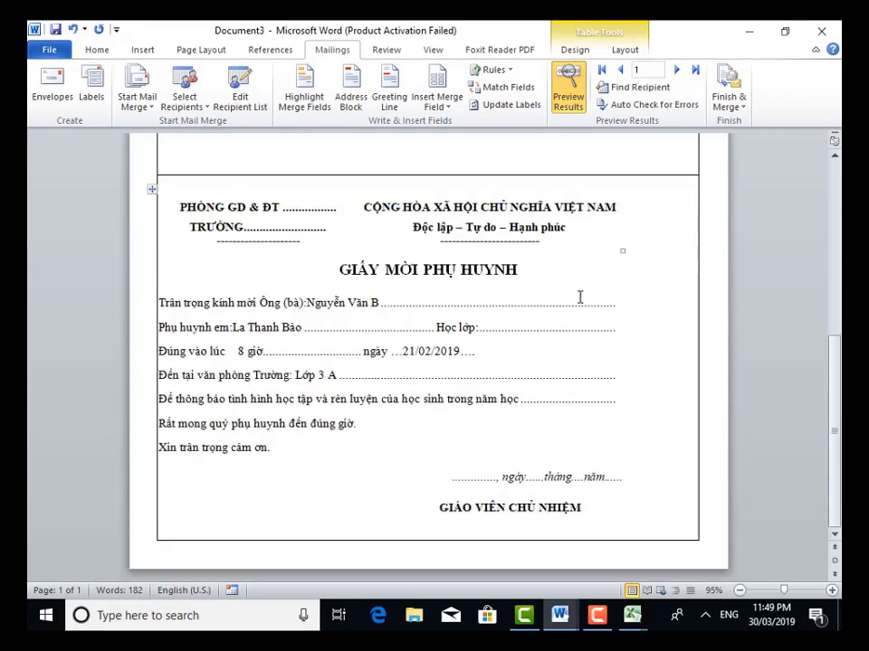
scroll(574, 299, "up", 5)
scroll(573, 289, "up", 1)
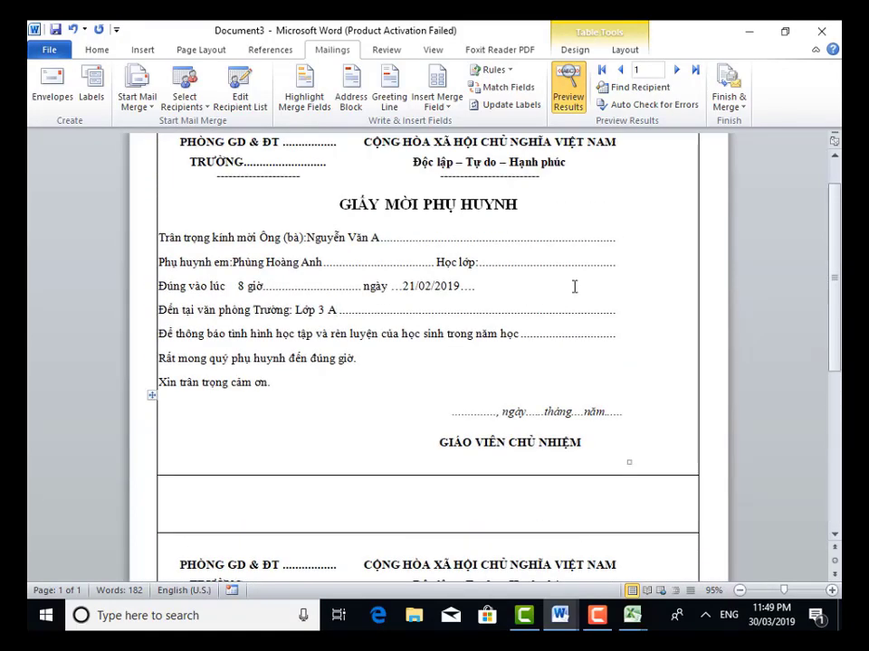
scroll(574, 287, "up", 1)
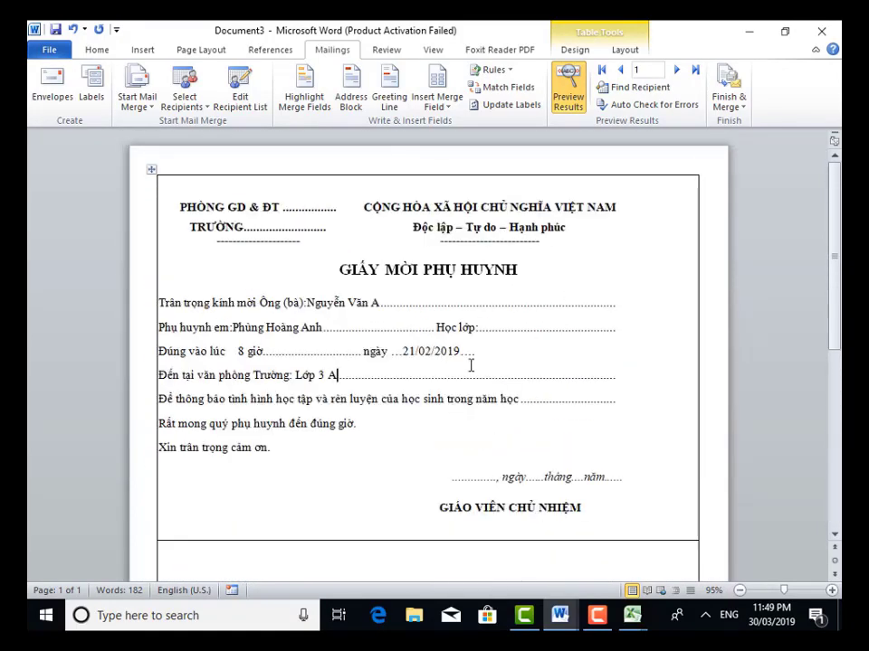
scroll(473, 351, "down", 3)
scroll(496, 378, "up", 3)
Finish the merge via Edit Individual Documents with All records, after cancelling Print Documents.
left_click(729, 102)
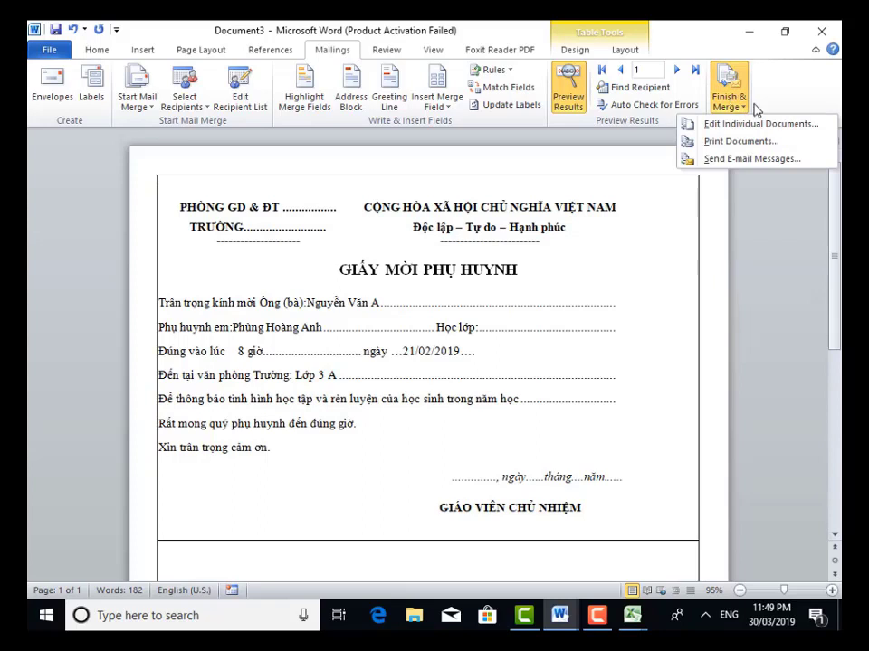
left_click(767, 142)
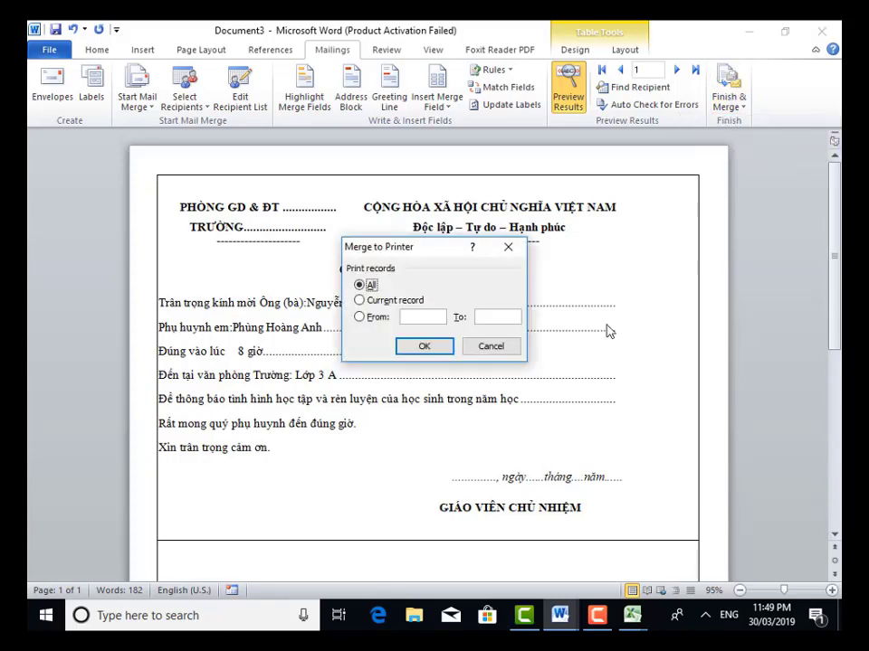
left_click(488, 345)
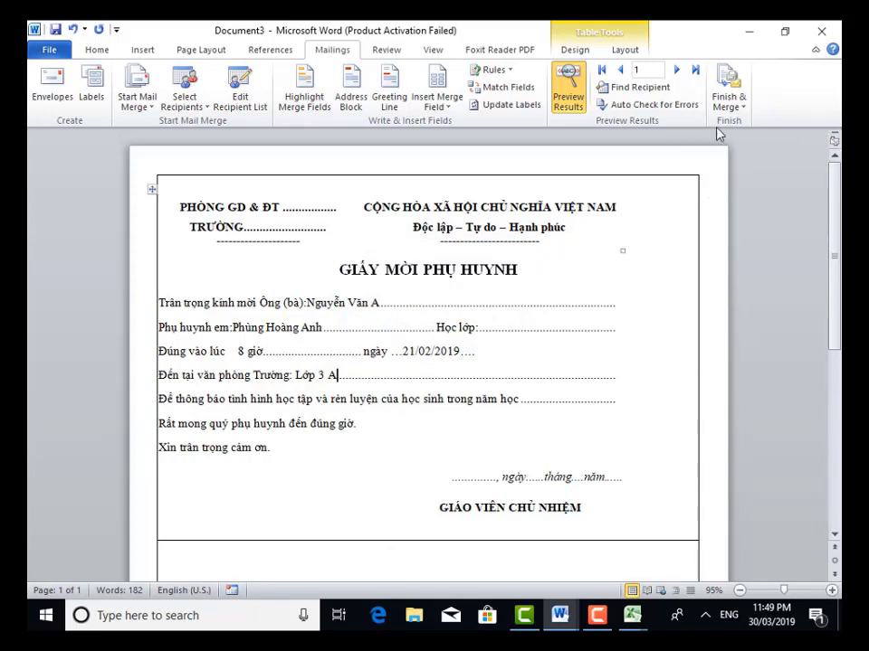
left_click(726, 102)
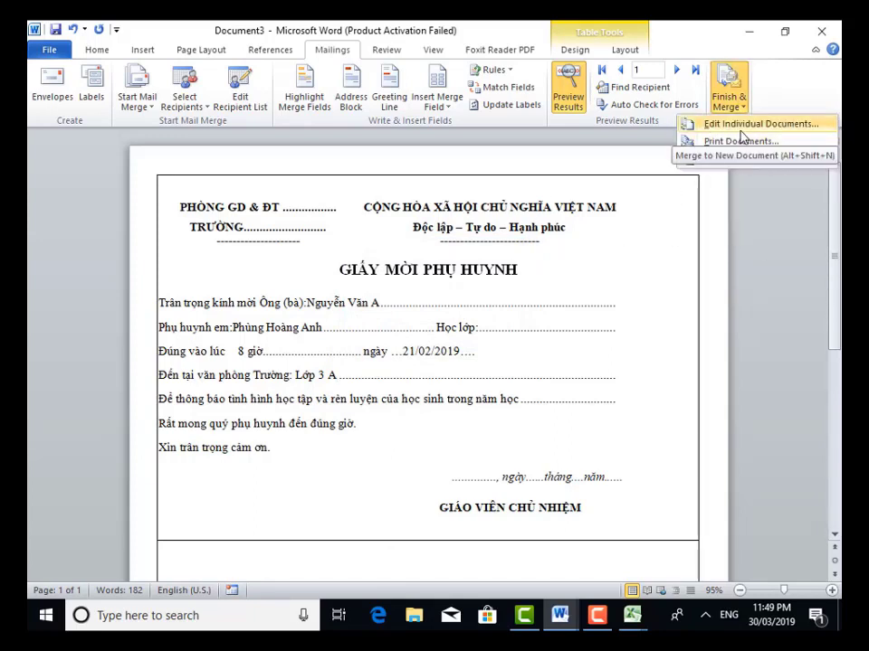
left_click(789, 128)
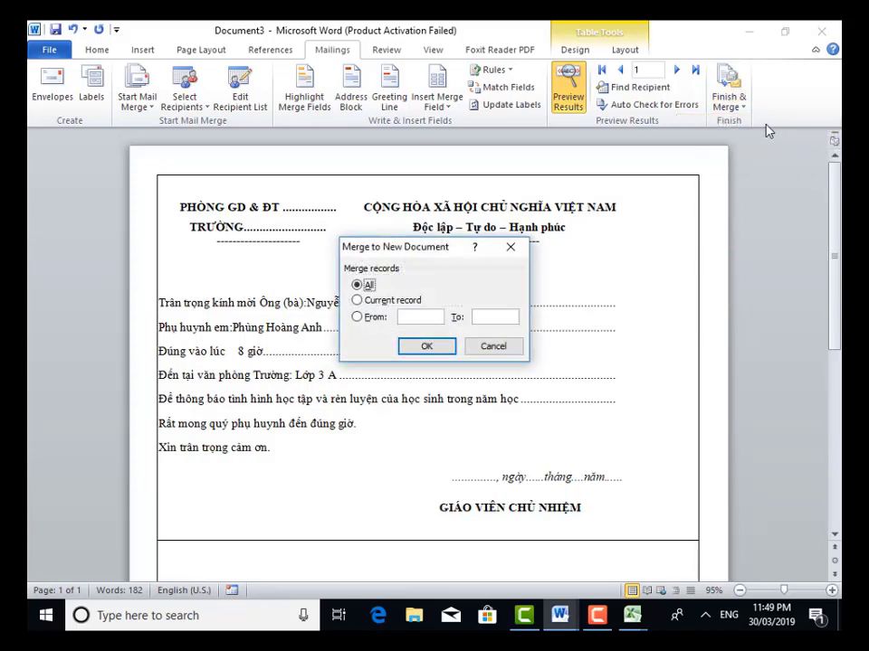
left_click(427, 348)
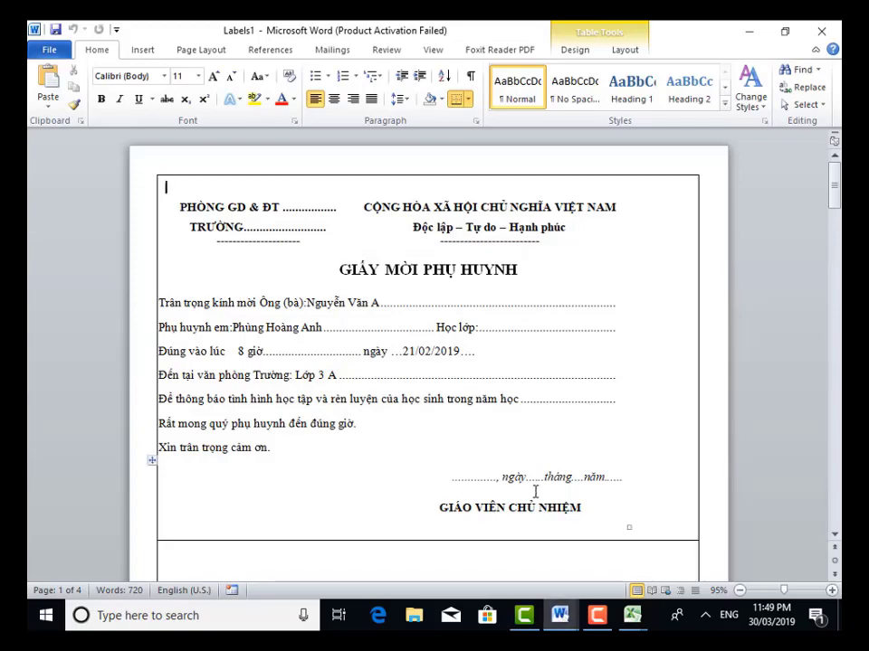
scroll(535, 489, "down", 5)
scroll(535, 486, "down", 3)
scroll(541, 481, "down", 8)
scroll(543, 475, "down", 3)
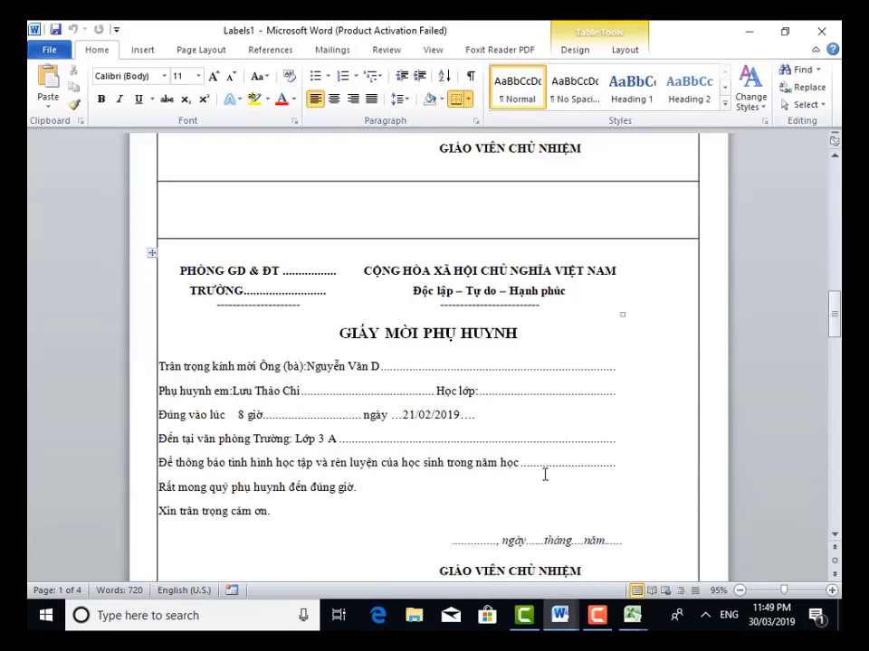
scroll(546, 466, "down", 3)
scroll(547, 463, "down", 8)
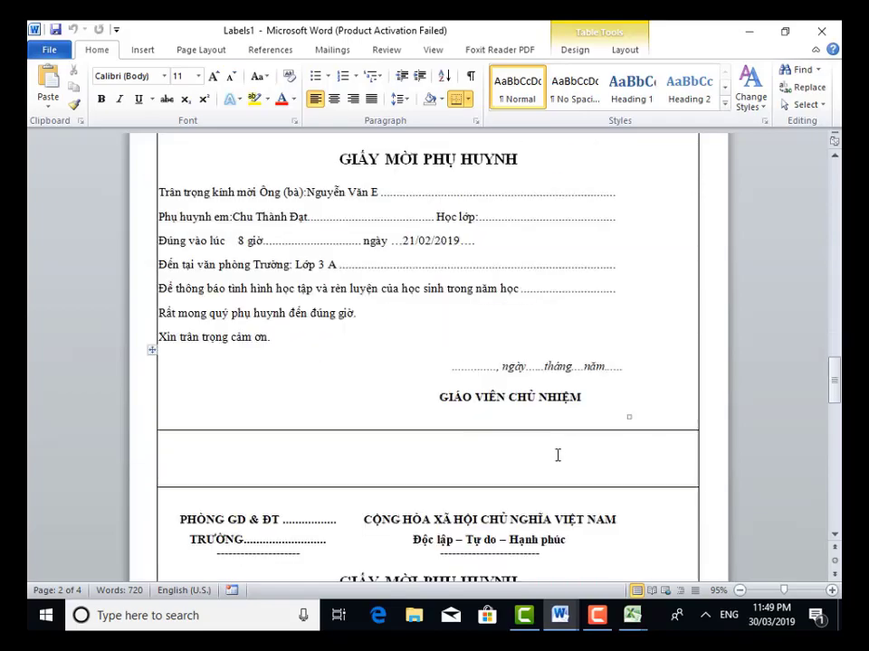
scroll(557, 457, "down", 4)
scroll(562, 455, "down", 6)
scroll(556, 443, "down", 6)
scroll(556, 433, "down", 5)
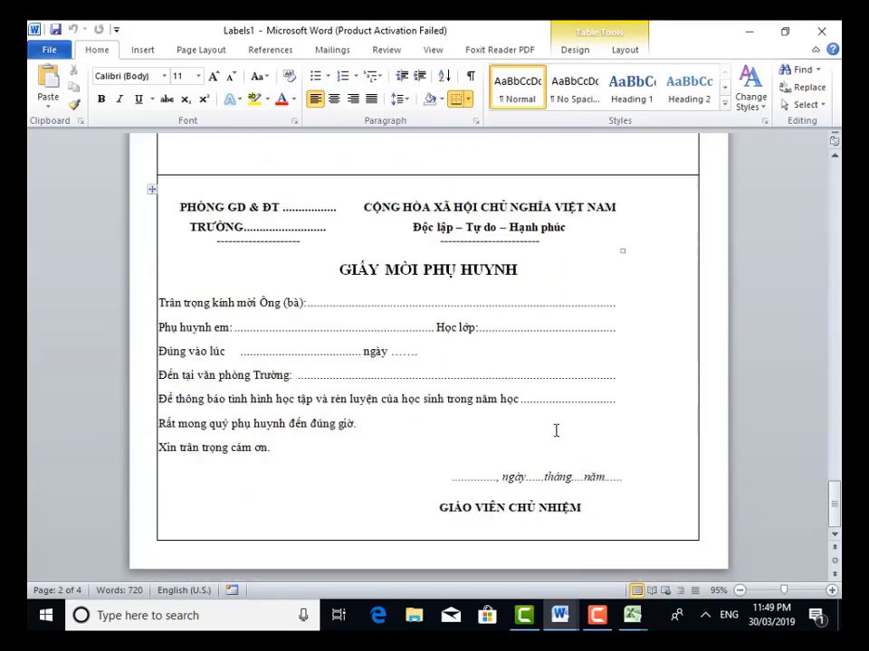
scroll(553, 430, "up", 4)
scroll(534, 441, "up", 8)
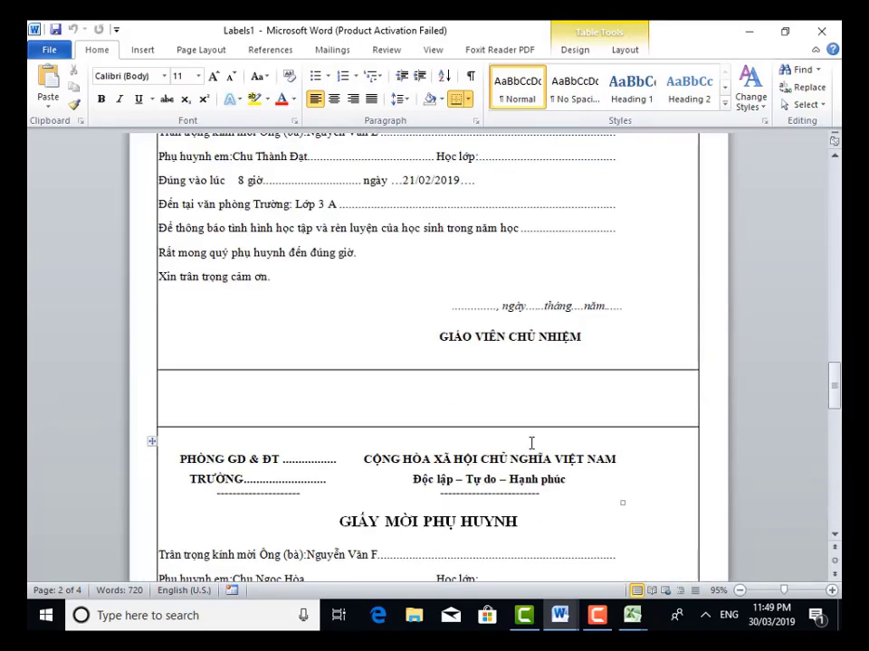
scroll(529, 444, "up", 5)
scroll(529, 444, "up", 8)
scroll(527, 444, "up", 8)
scroll(525, 447, "up", 8)
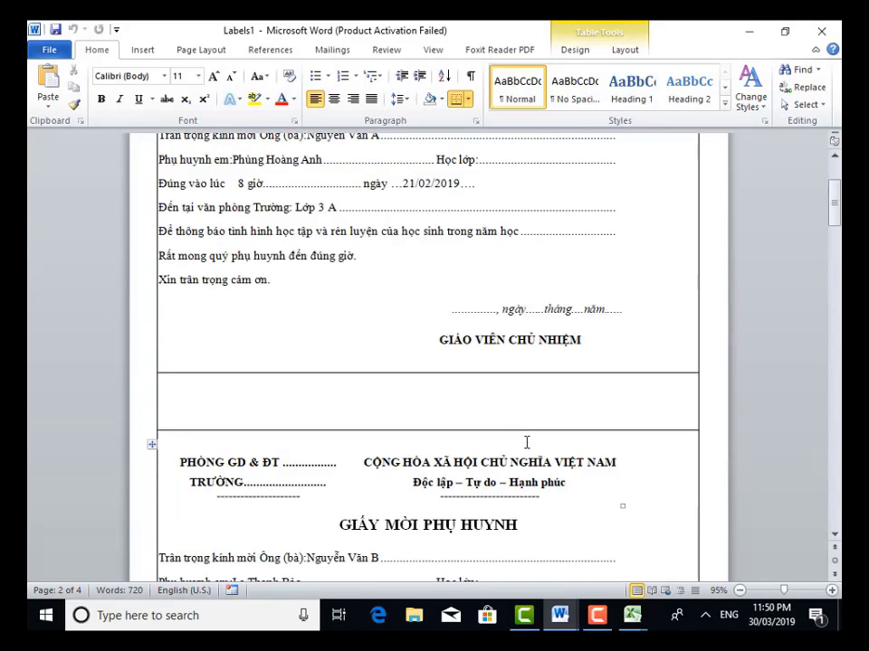
scroll(527, 442, "up", 3)
scroll(527, 443, "down", 4)
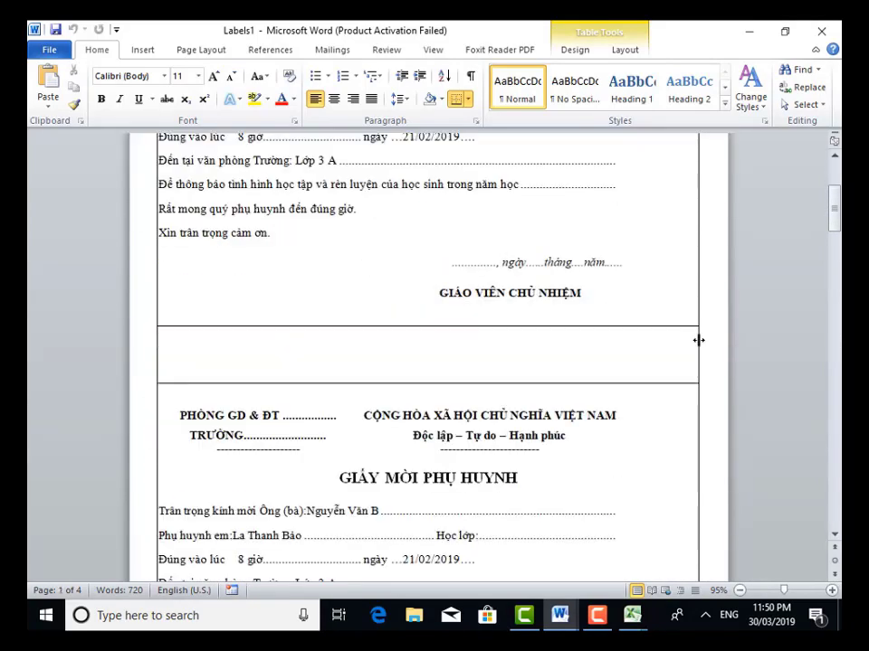
scroll(520, 385, "down", 3)
scroll(467, 388, "up", 4)
scroll(469, 388, "up", 2)
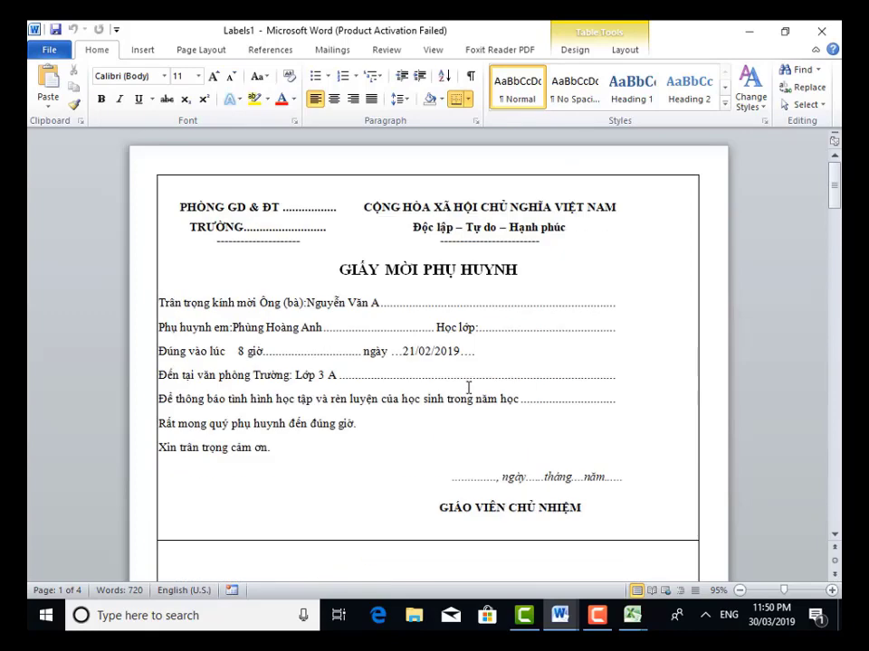